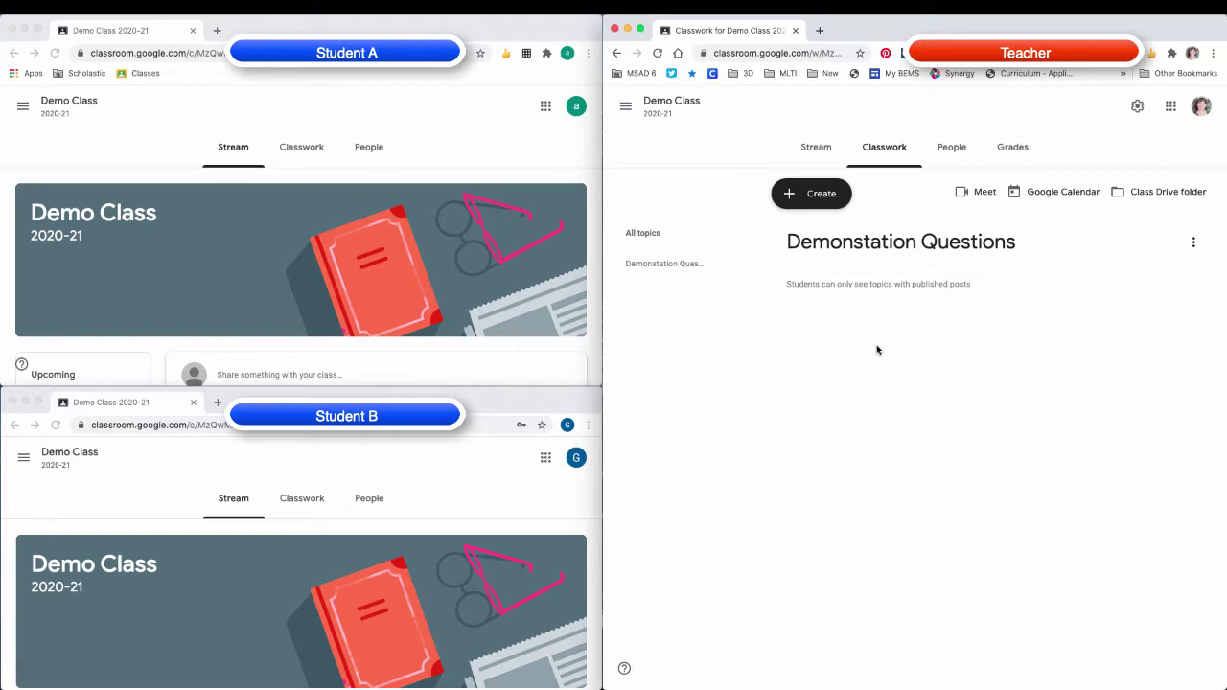
- Create a short-answer classwork question as the teacher: "Please list one thing you have learned this week and one question you have."
{"action": "left_click", "coordinate": [816, 201]}
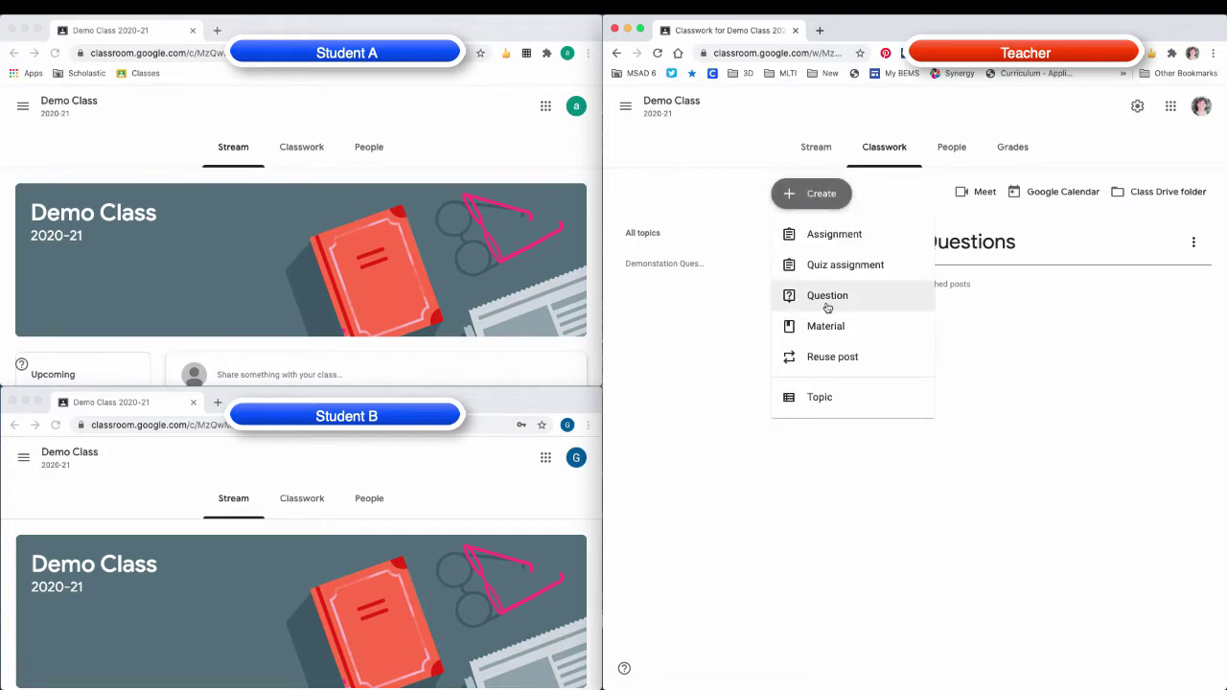
{"action": "left_click", "coordinate": [827, 305]}
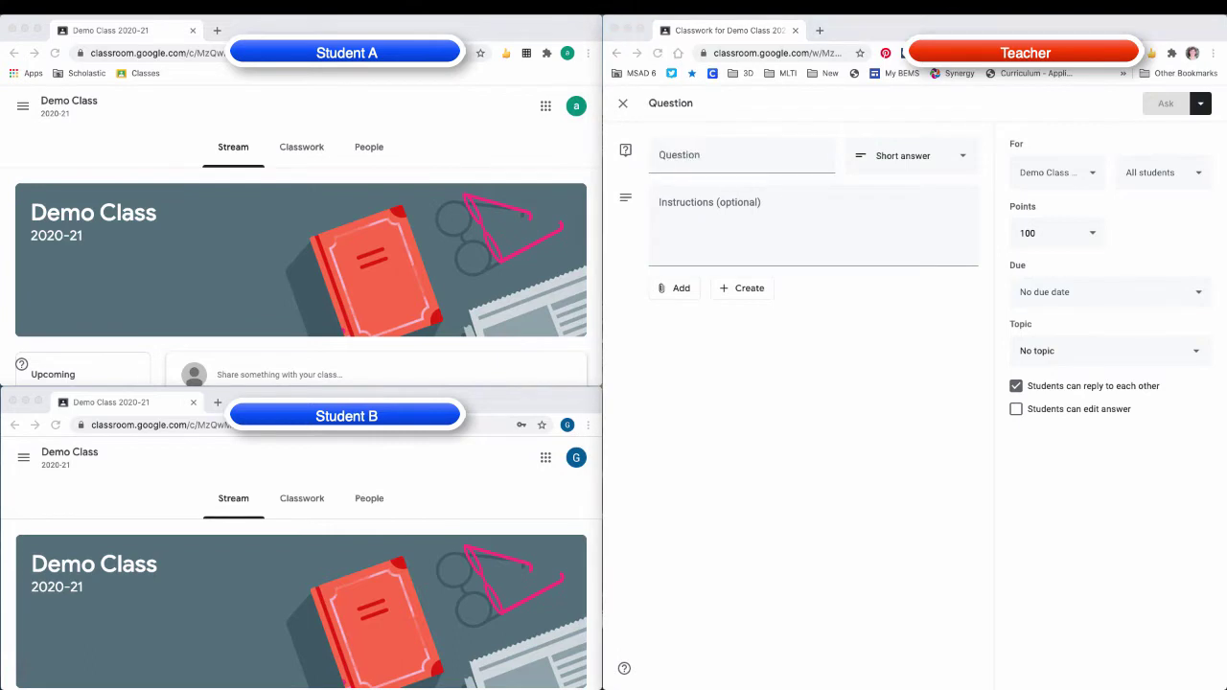
{"action": "left_click", "coordinate": [940, 165]}
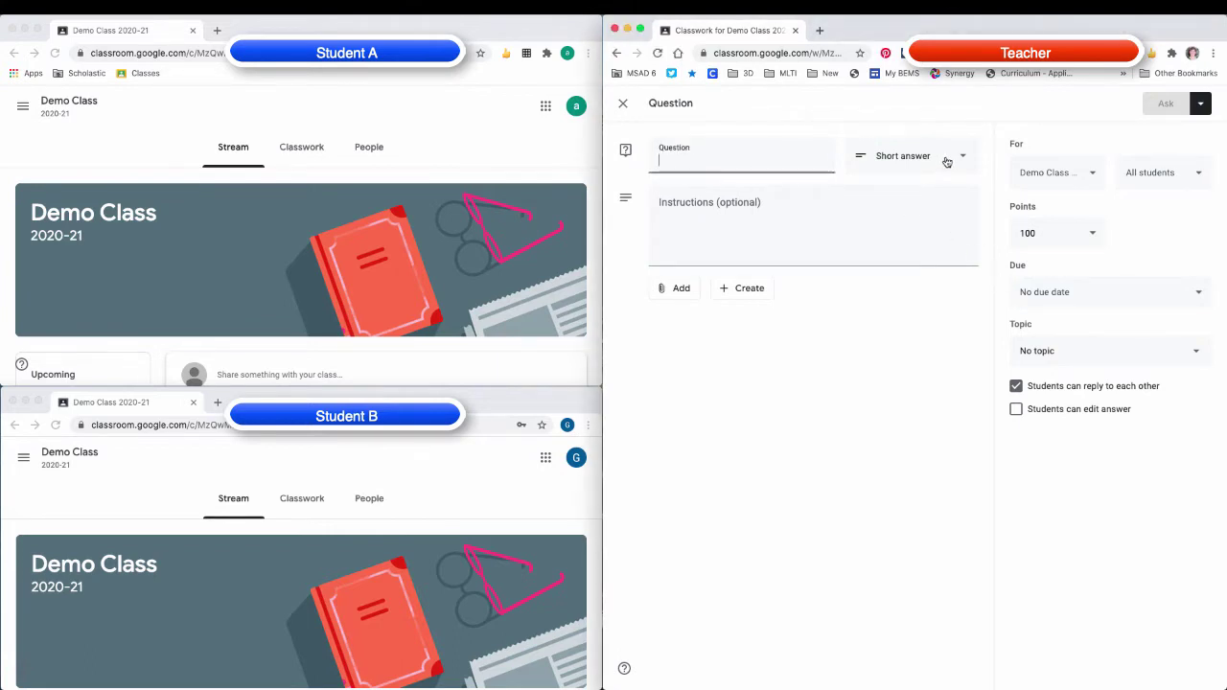
{"action": "left_click", "coordinate": [941, 163]}
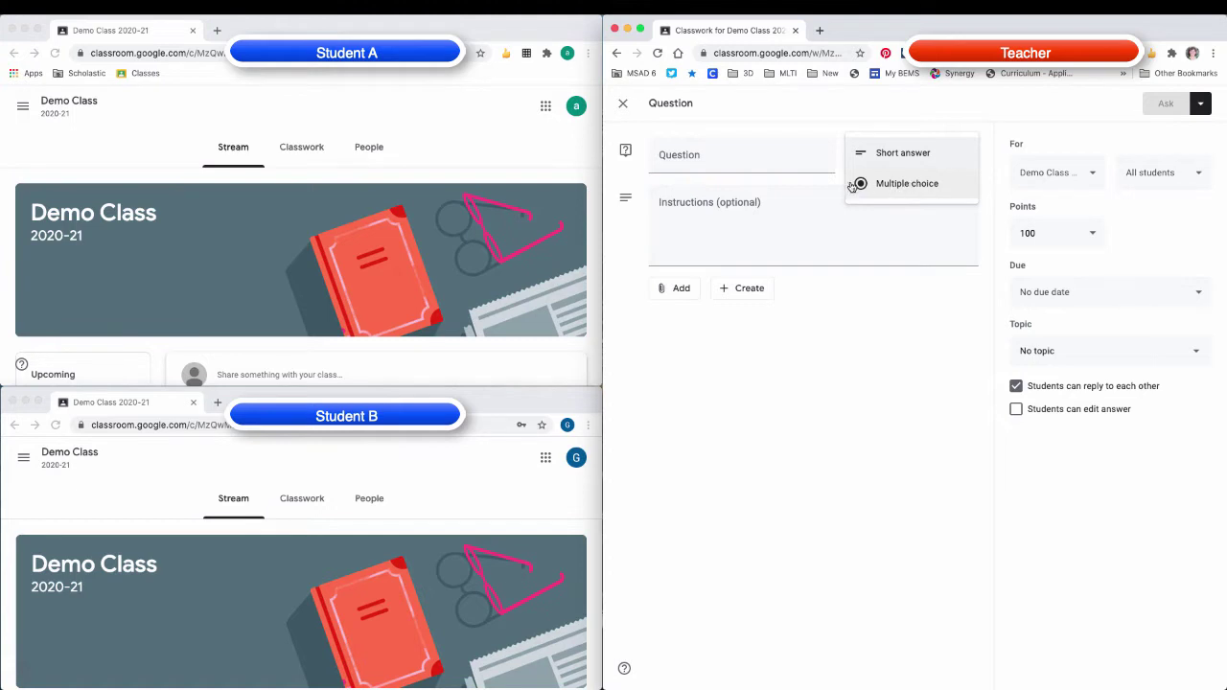
{"action": "left_click", "coordinate": [765, 159]}
{"action": "key", "text": "super+Tab"}
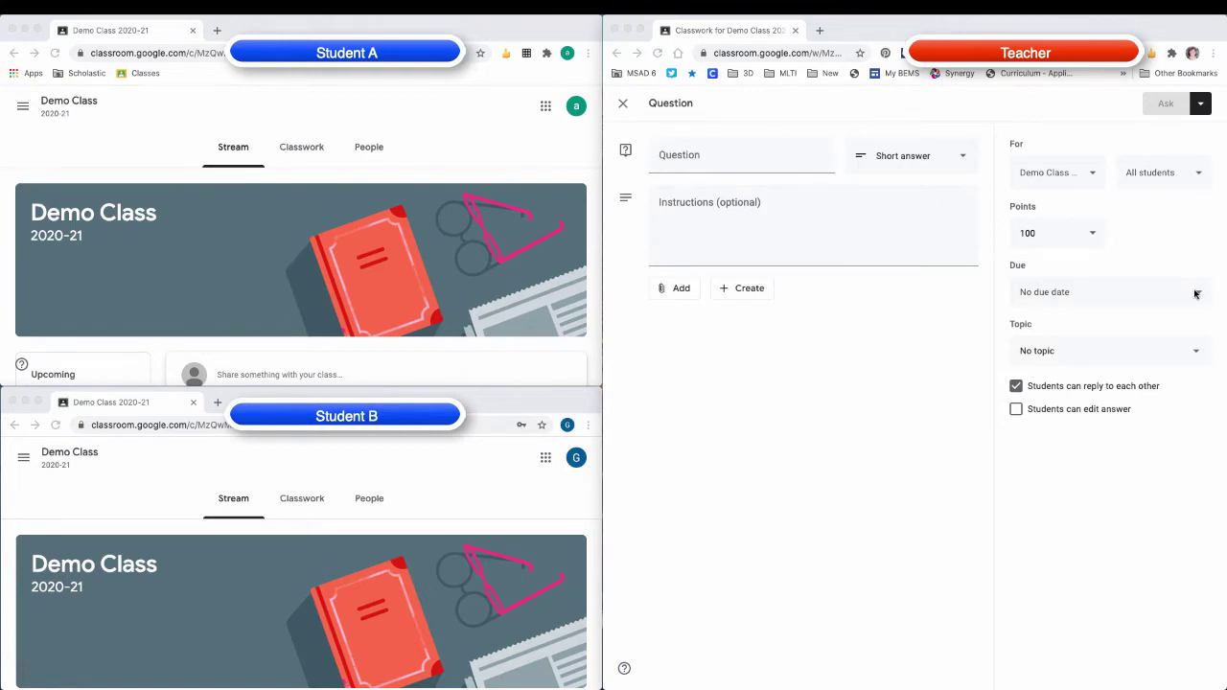
{"action": "left_click", "coordinate": [740, 155]}
{"action": "type", "text": "Please list one thing you have learned this week and one question you have."}
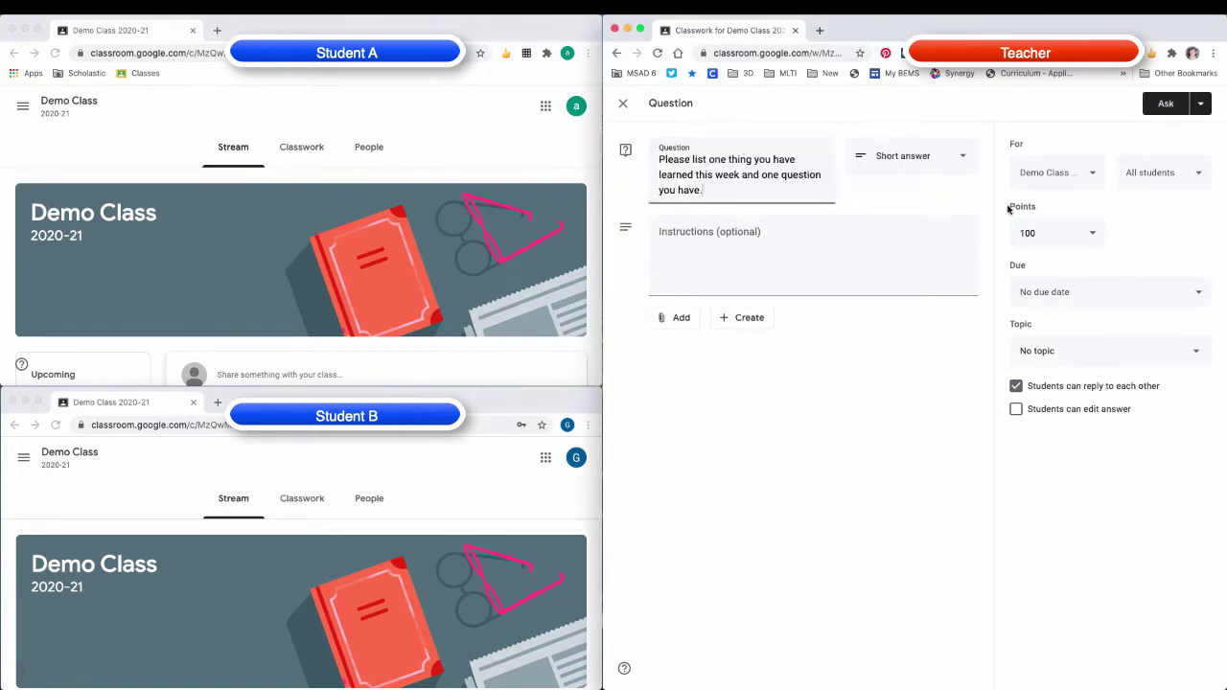
- Add the instructions "Short answer, students can reply to each other" to the question
{"action": "left_click", "coordinate": [811, 240]}
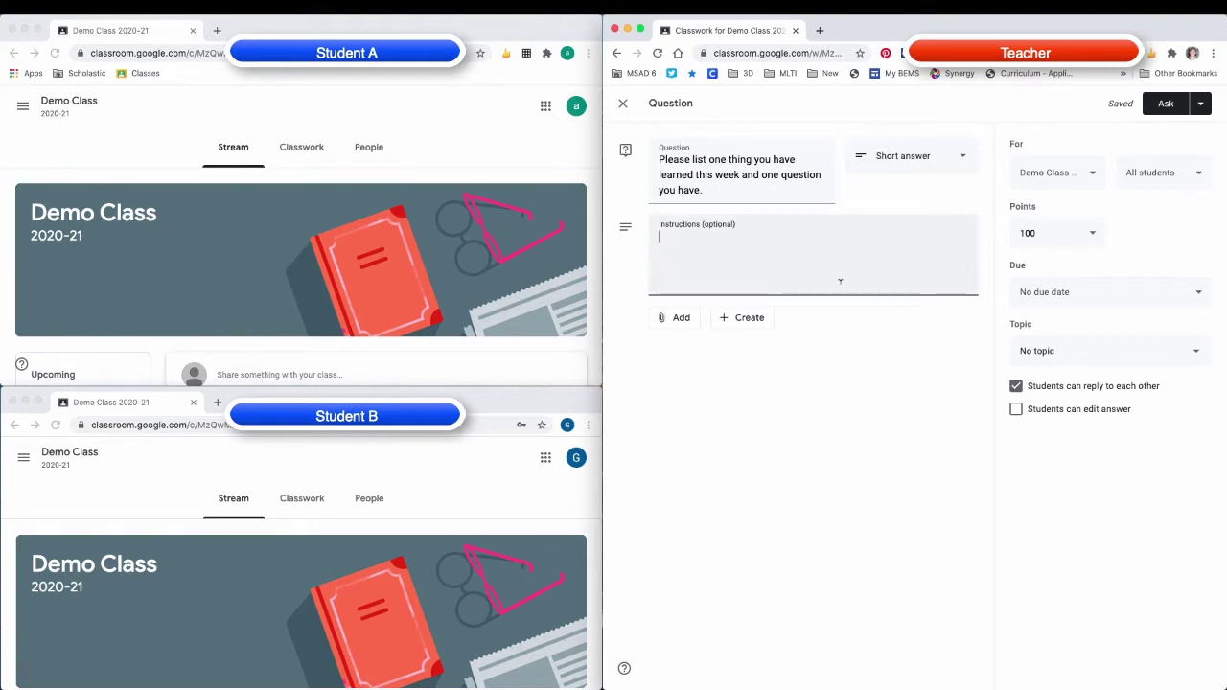
{"action": "type", "text": "Short answer, students can re"}
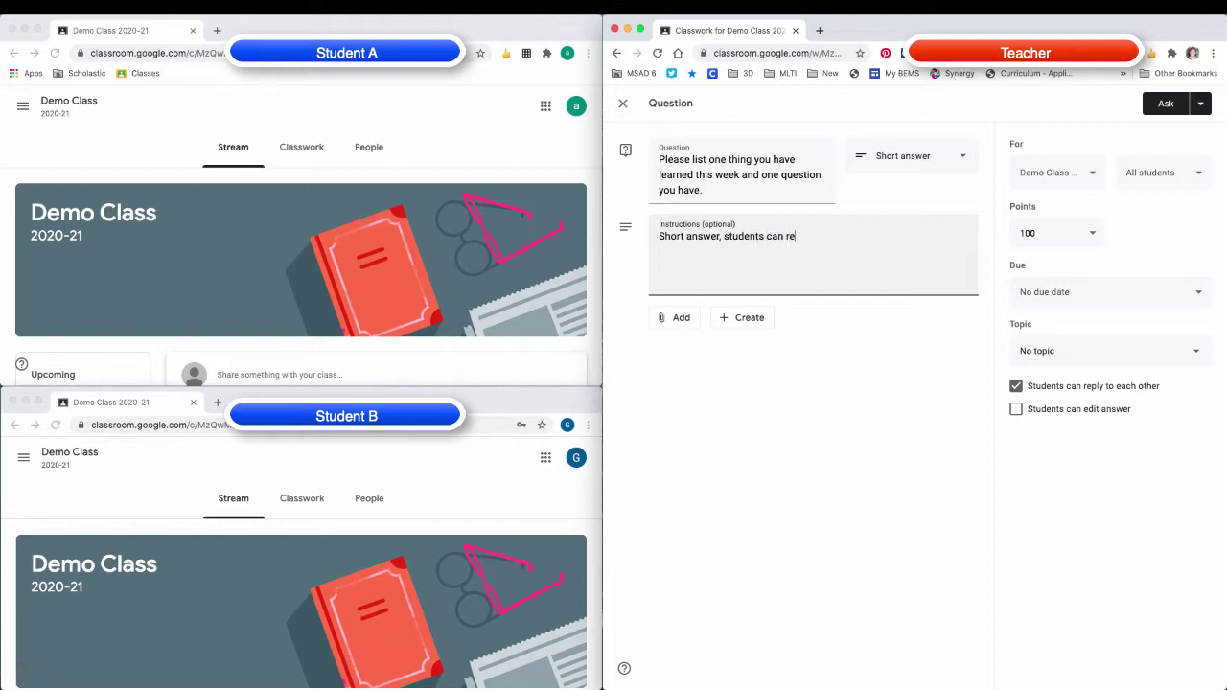
{"action": "type", "text": "ply to each other"}
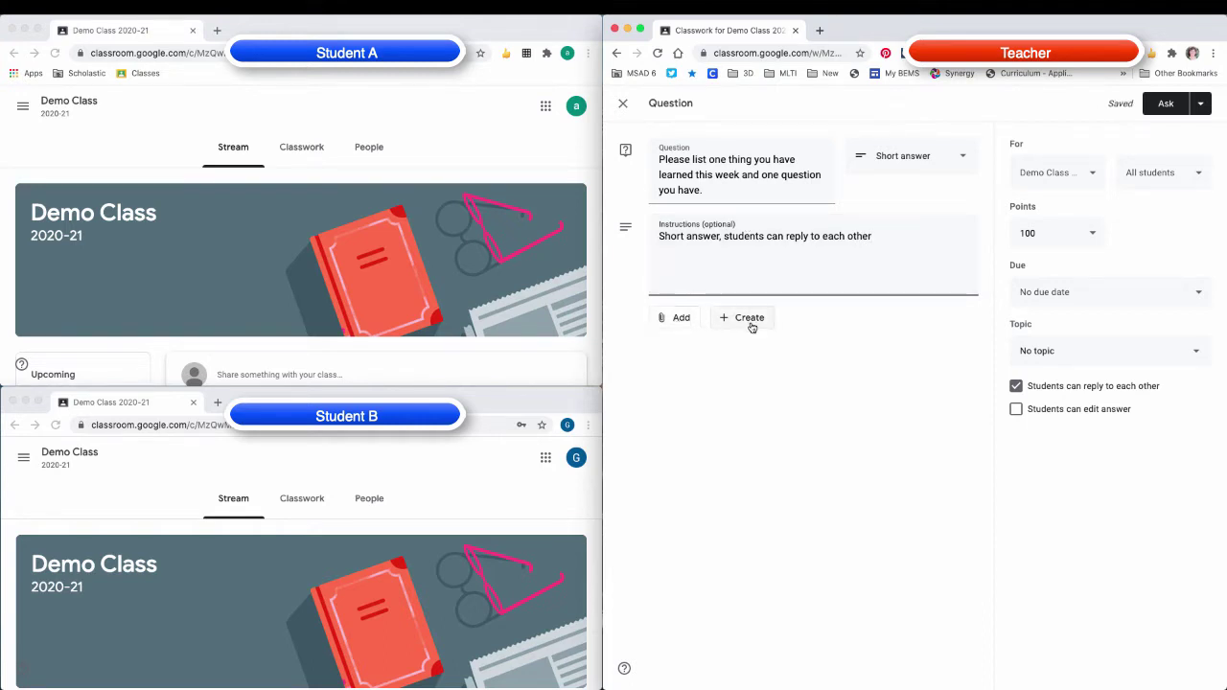
{"action": "left_click", "coordinate": [674, 320]}
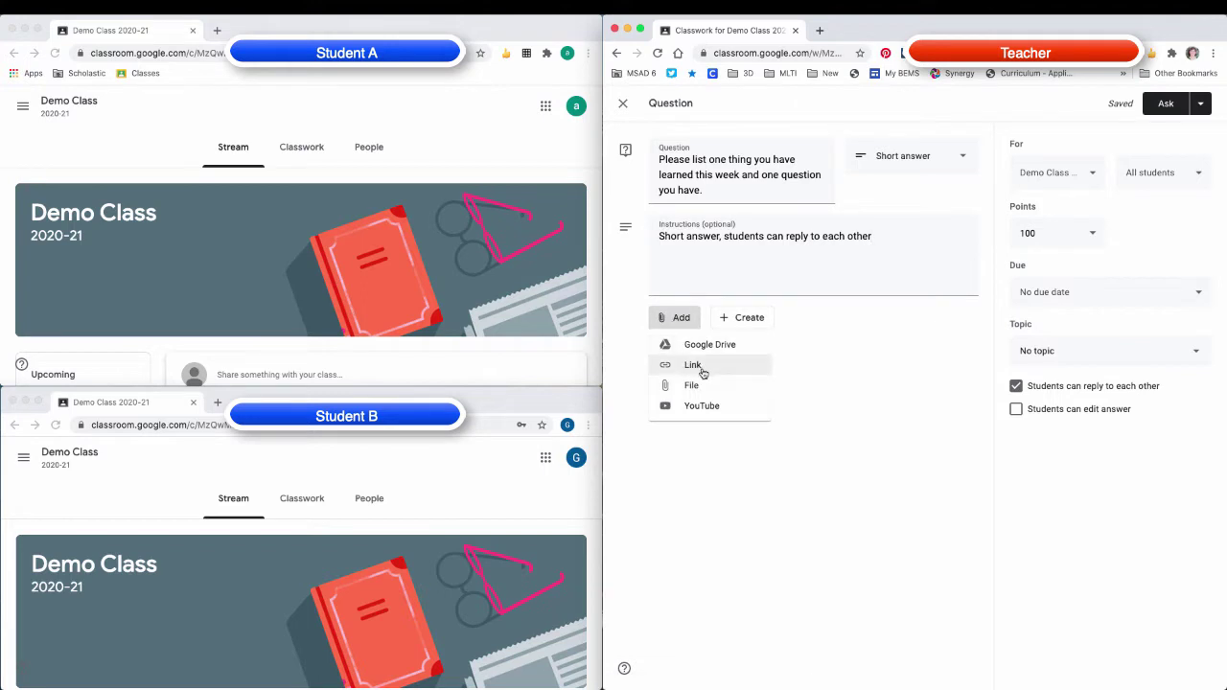
{"action": "left_click", "coordinate": [925, 401]}
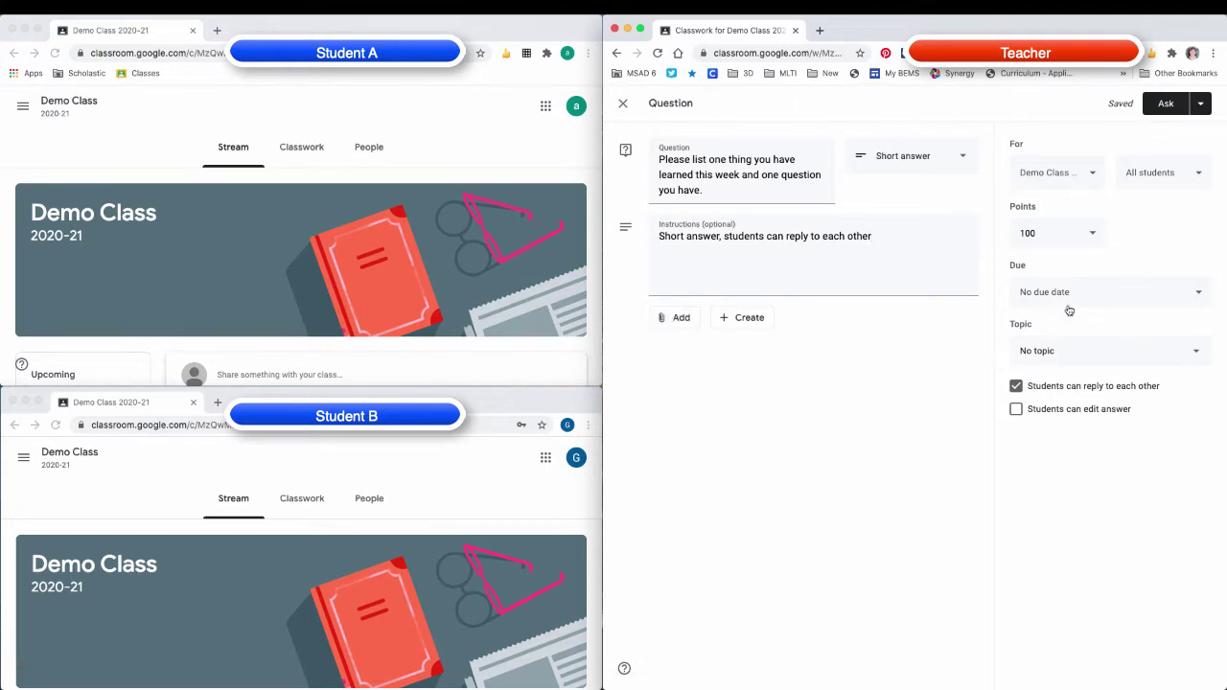
{"action": "left_click", "coordinate": [1083, 179]}
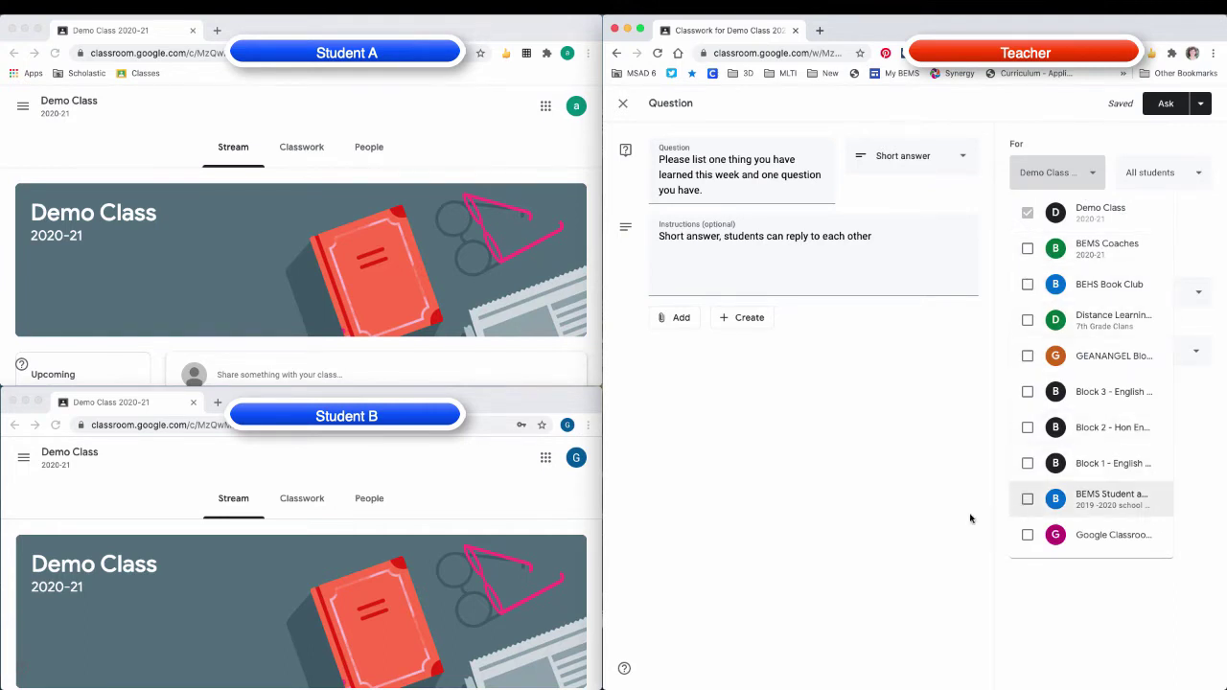
{"action": "left_click", "coordinate": [912, 383]}
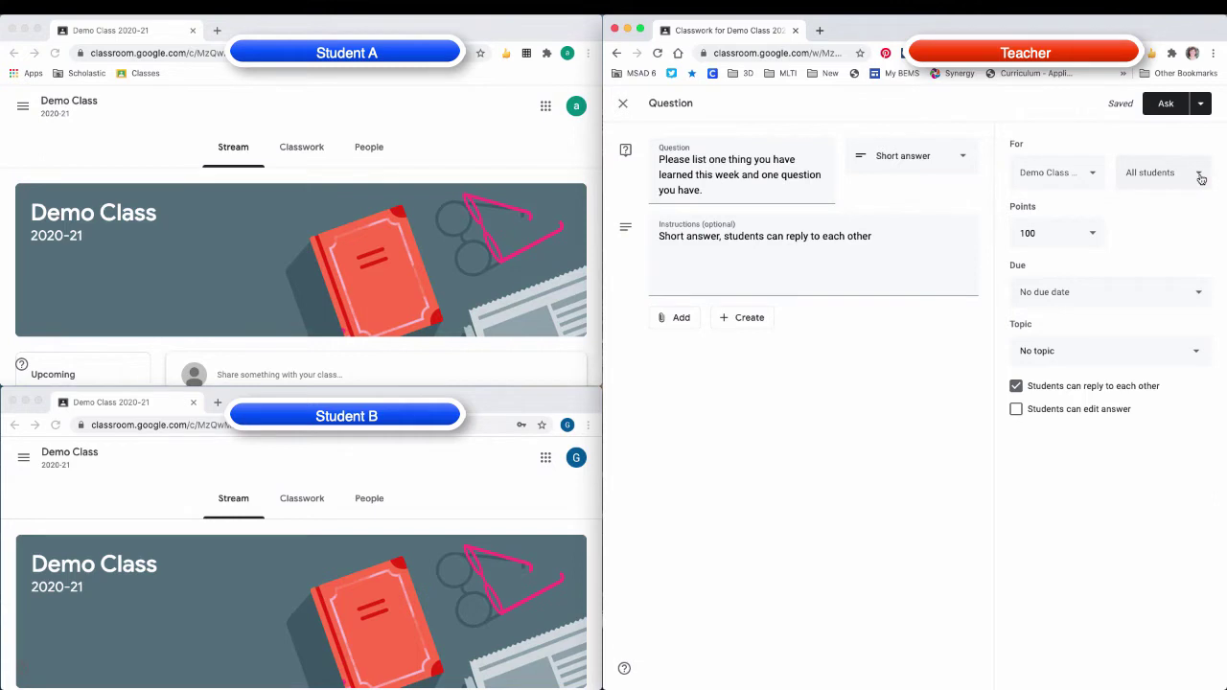
{"action": "left_click", "coordinate": [1200, 178]}
{"action": "left_click", "coordinate": [938, 355]}
- Set the question's points to Ungraded
{"action": "left_click", "coordinate": [1090, 238]}
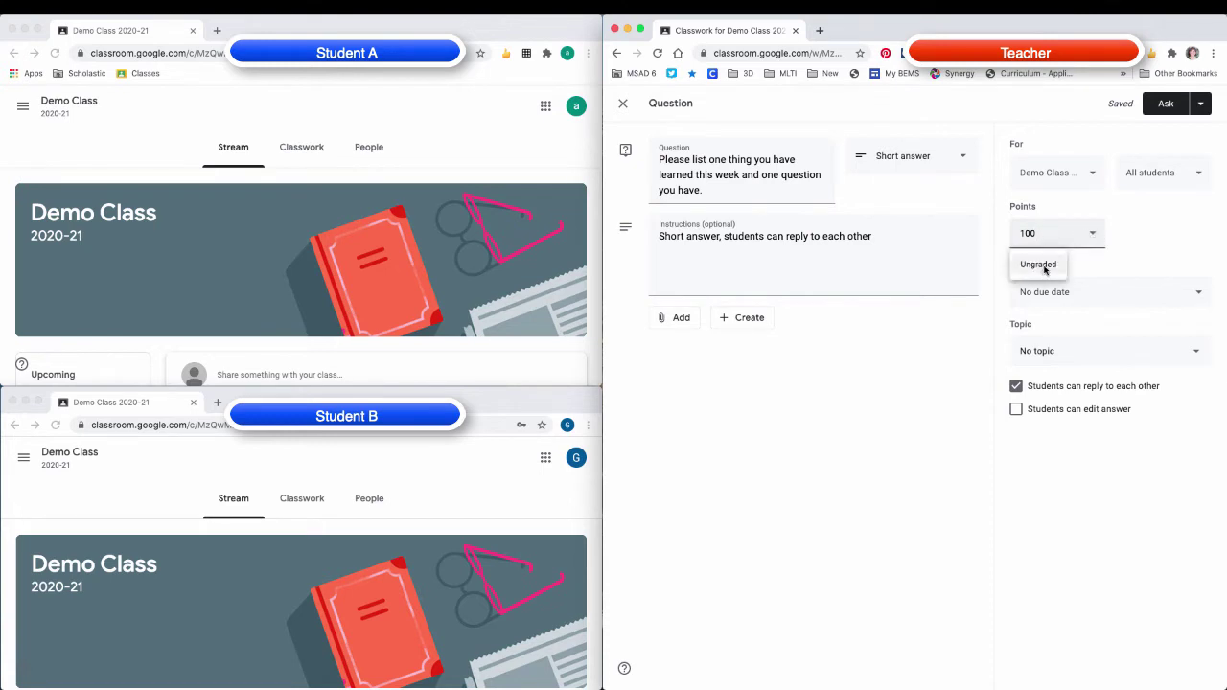
{"action": "left_click", "coordinate": [1045, 270]}
{"action": "double_click", "coordinate": [1075, 230]}
{"action": "left_click", "coordinate": [1075, 230]}
{"action": "left_click", "coordinate": [1183, 230]}
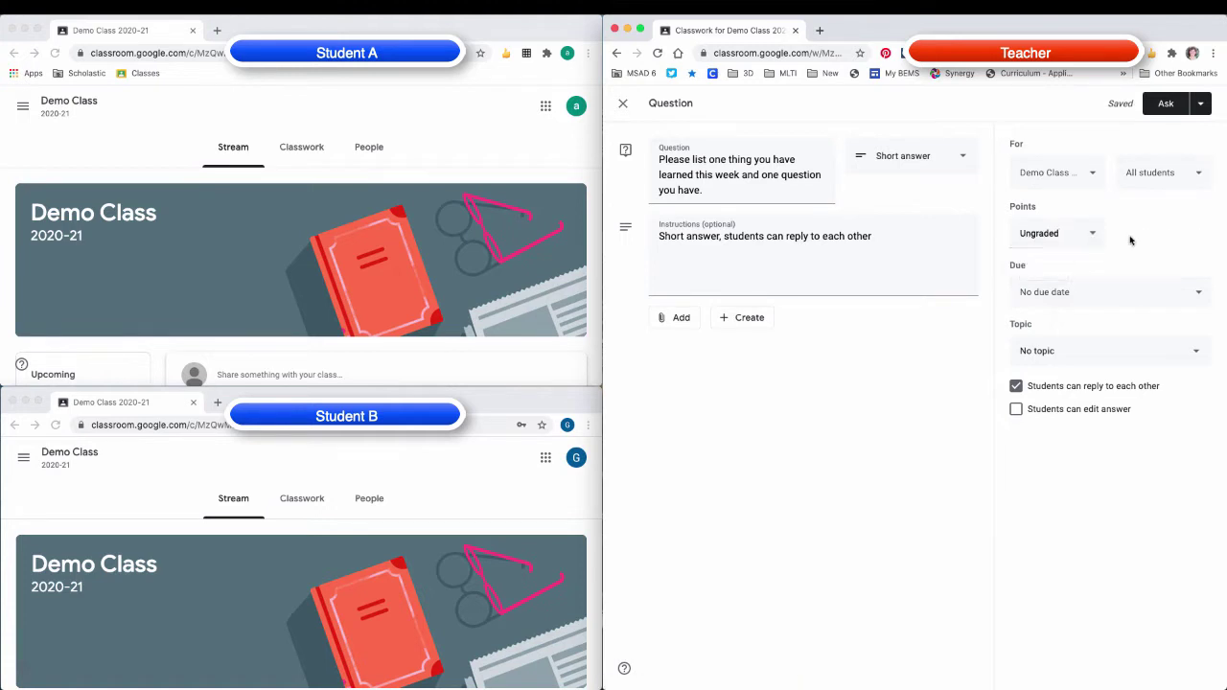
- Make the question worth 1 point and set its due date to Sep 11, 2020 at 2:00PM
{"action": "double_click", "coordinate": [1066, 233]}
{"action": "type", "text": "1"}
{"action": "left_click", "coordinate": [1133, 301]}
{"action": "left_click", "coordinate": [1107, 340]}
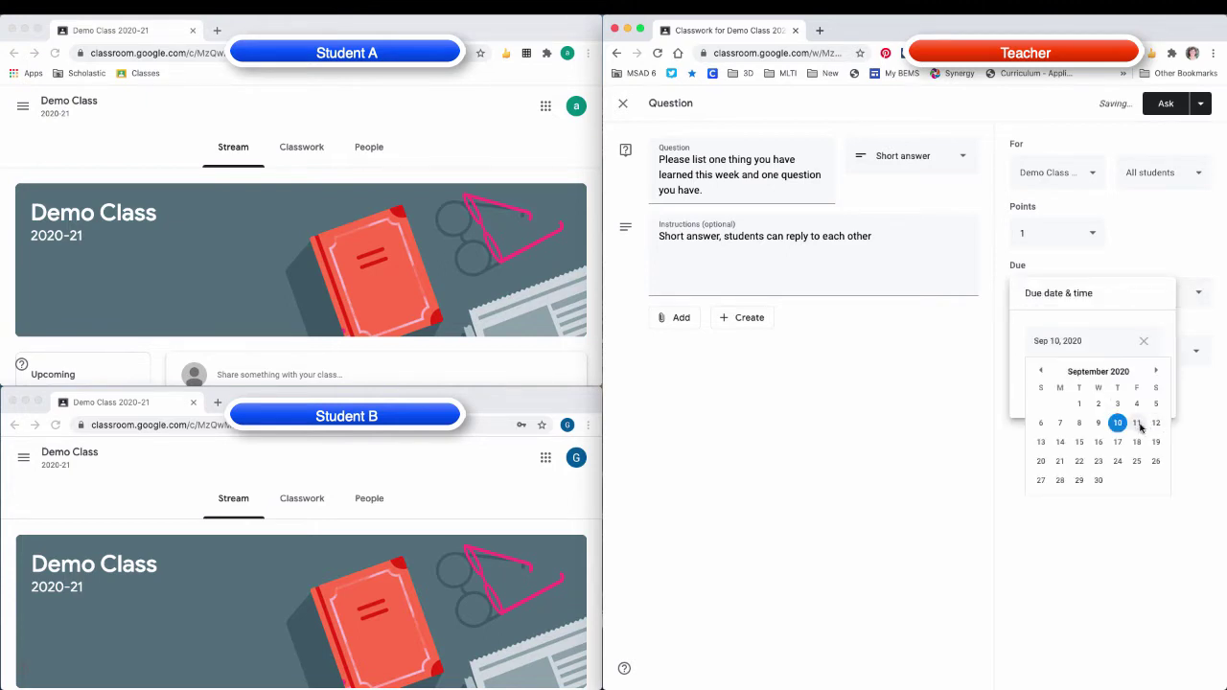
{"action": "left_click", "coordinate": [1144, 423]}
{"action": "left_click", "coordinate": [1083, 383]}
{"action": "type", "text": "2:00PM"}
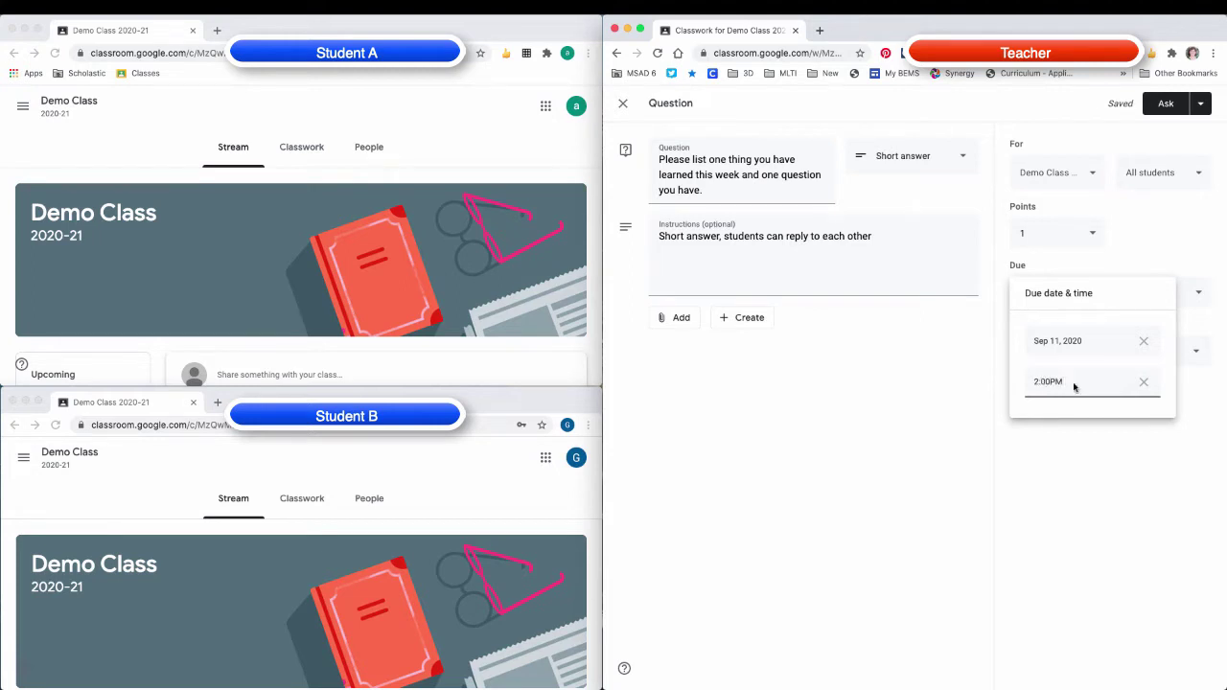
{"action": "left_click", "coordinate": [1093, 460]}
- File the question under the Demonstation Questions topic and post it to the class
{"action": "left_click", "coordinate": [1063, 351]}
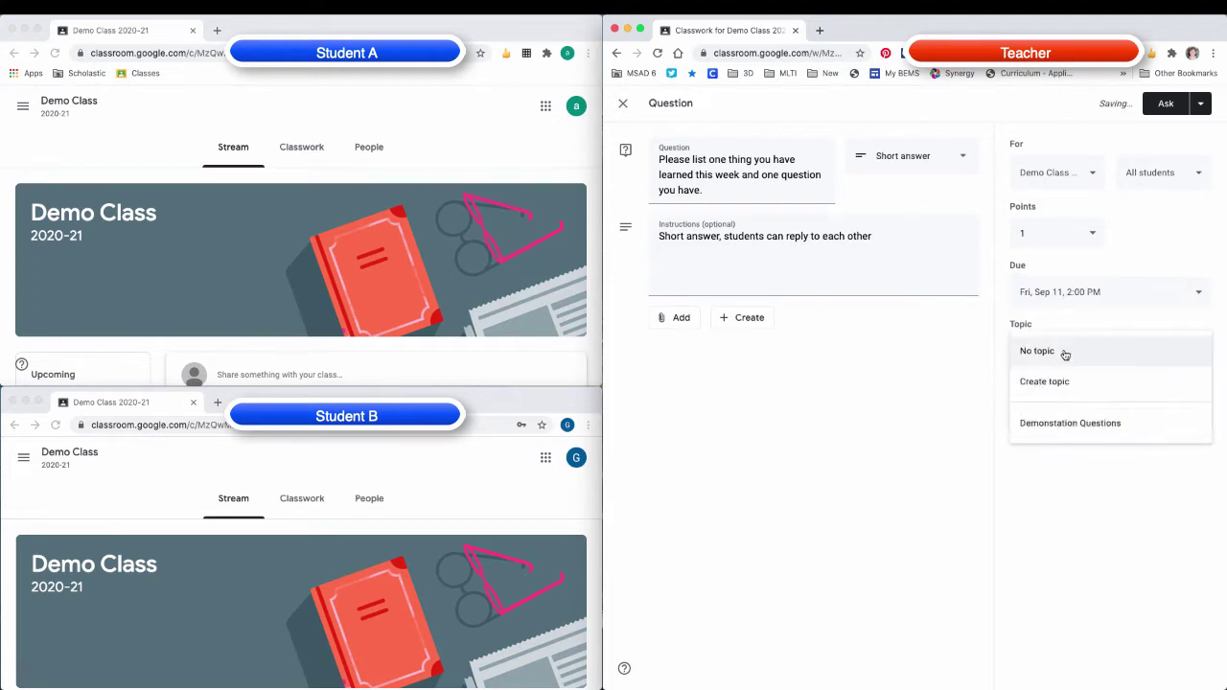
{"action": "left_click", "coordinate": [1062, 423]}
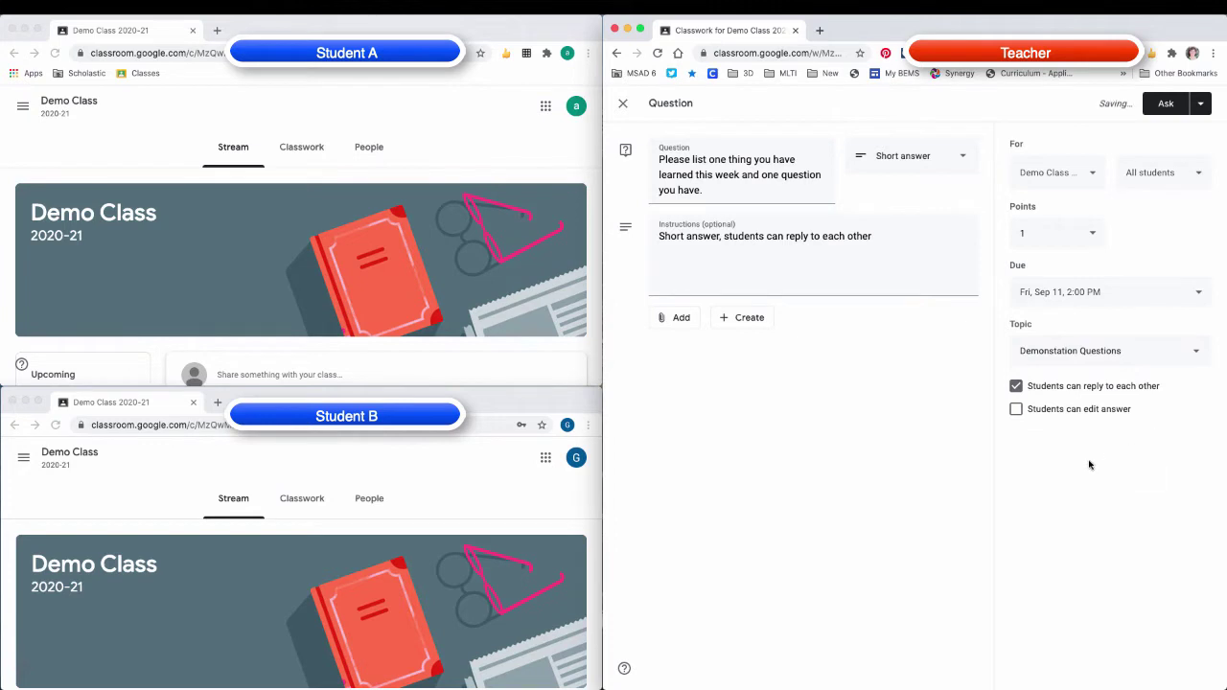
{"action": "left_click", "coordinate": [1201, 106]}
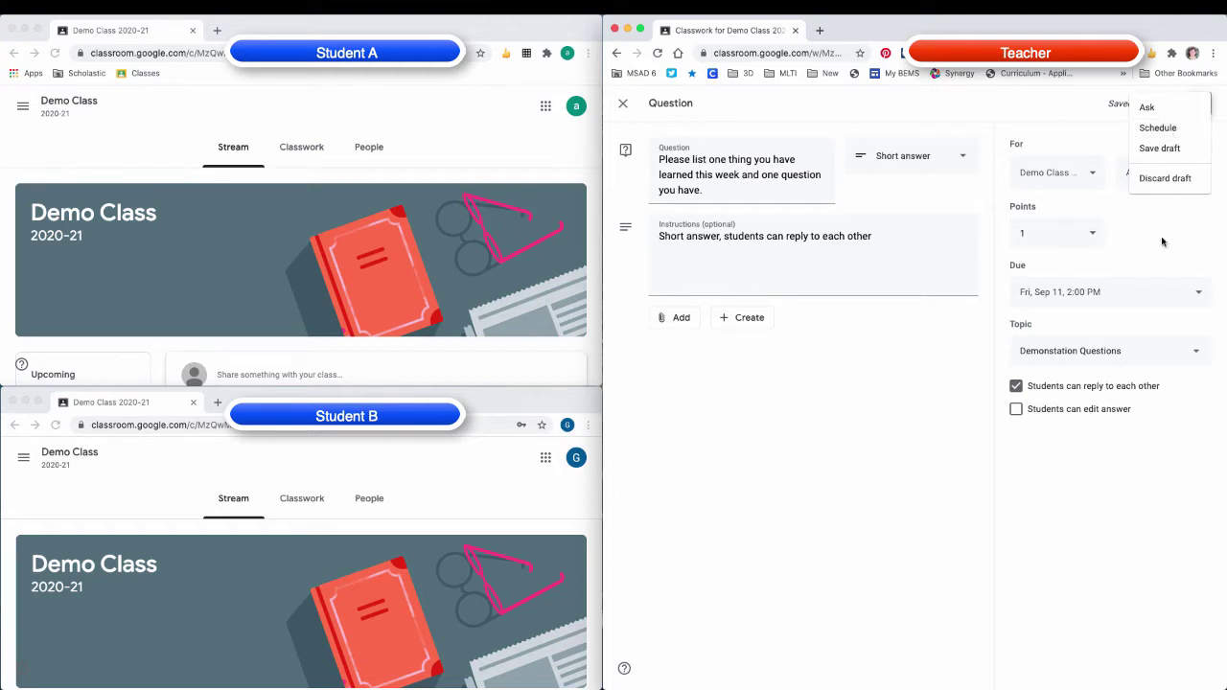
{"action": "left_click", "coordinate": [860, 361]}
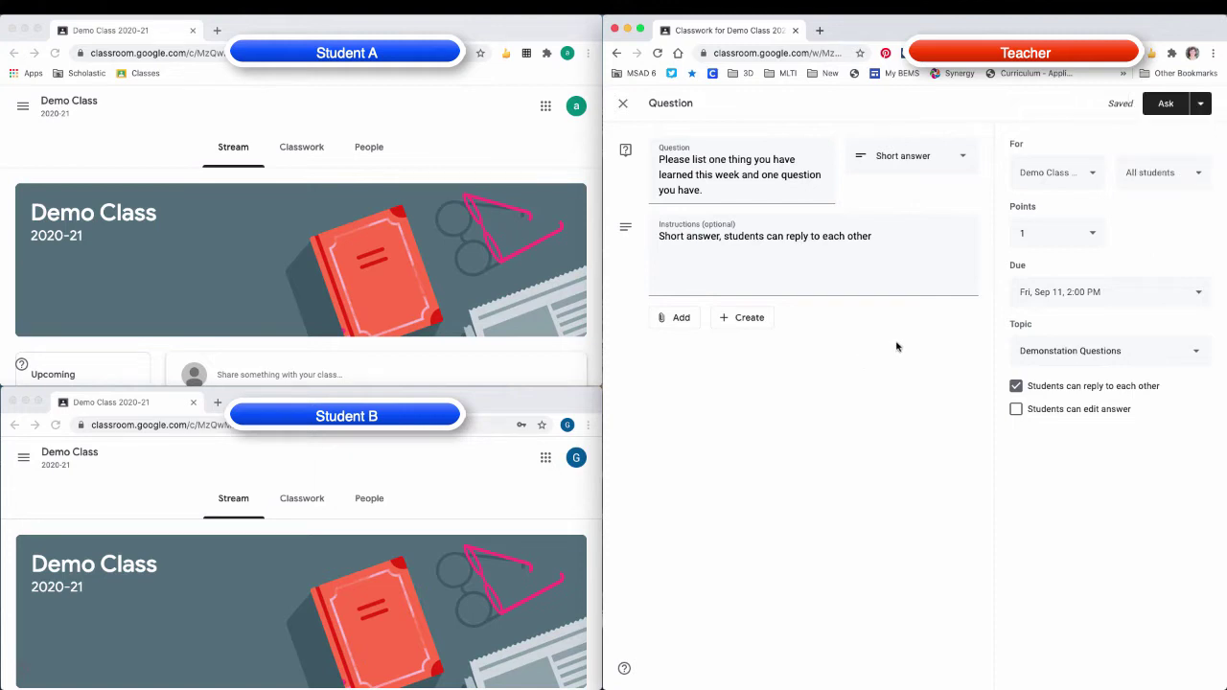
{"action": "left_click", "coordinate": [1166, 103]}
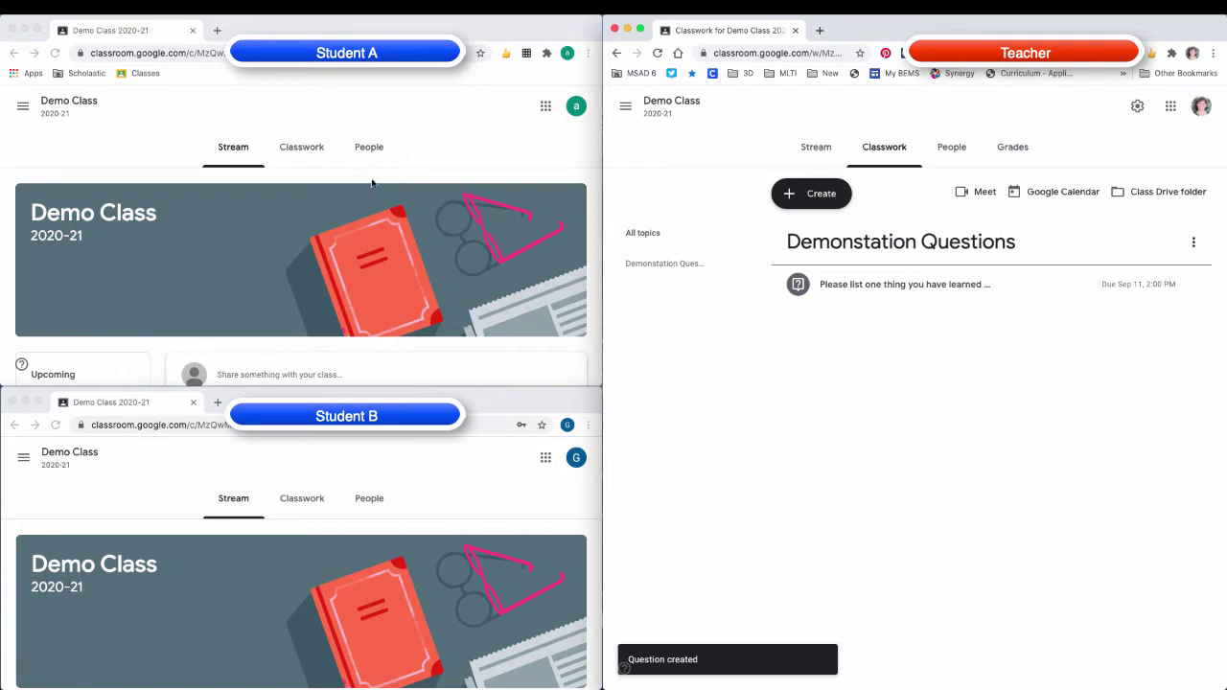
- Refresh the class stream for Student A and Student B and bring the teacher's new question post into view
{"action": "scroll", "coordinate": [372, 182], "scroll_direction": "down", "scroll_amount": 2}
{"action": "scroll", "coordinate": [372, 182], "scroll_direction": "up", "scroll_amount": 2}
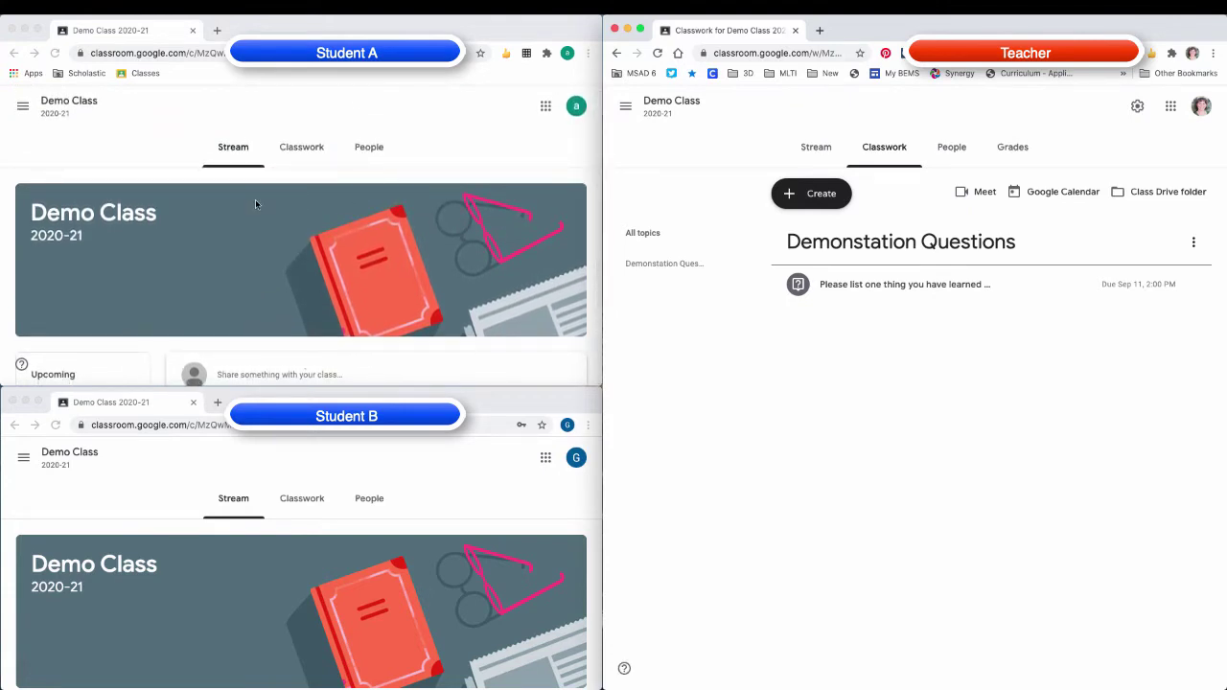
{"action": "scroll", "coordinate": [255, 205], "scroll_direction": "down", "scroll_amount": 2}
{"action": "scroll", "coordinate": [255, 205], "scroll_direction": "up", "scroll_amount": 2}
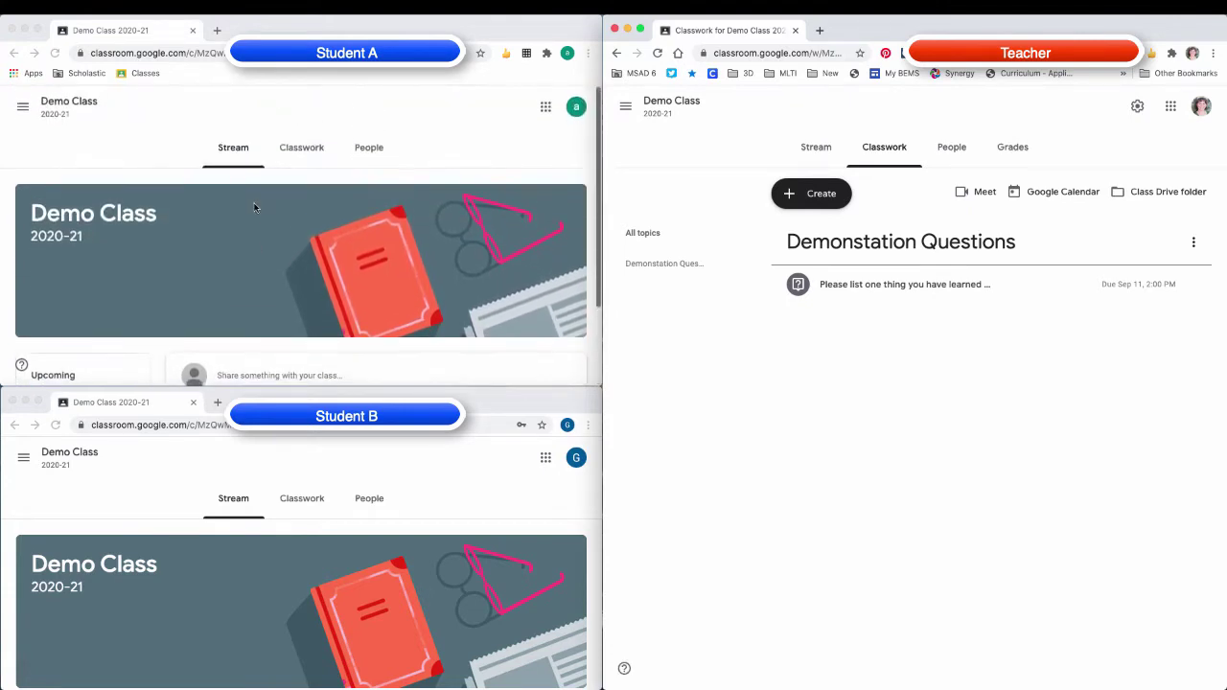
{"action": "scroll", "coordinate": [255, 205], "scroll_direction": "down", "scroll_amount": 2}
{"action": "scroll", "coordinate": [255, 205], "scroll_direction": "up", "scroll_amount": 2}
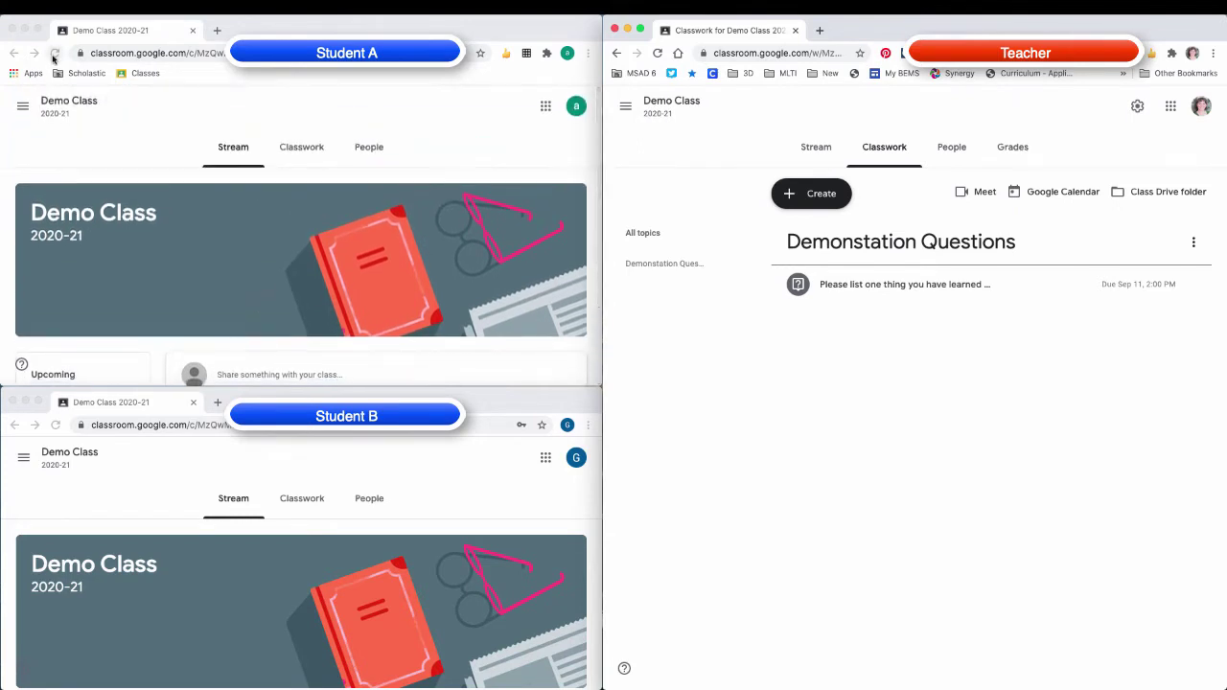
{"action": "left_click", "coordinate": [55, 53]}
{"action": "left_click", "coordinate": [57, 428]}
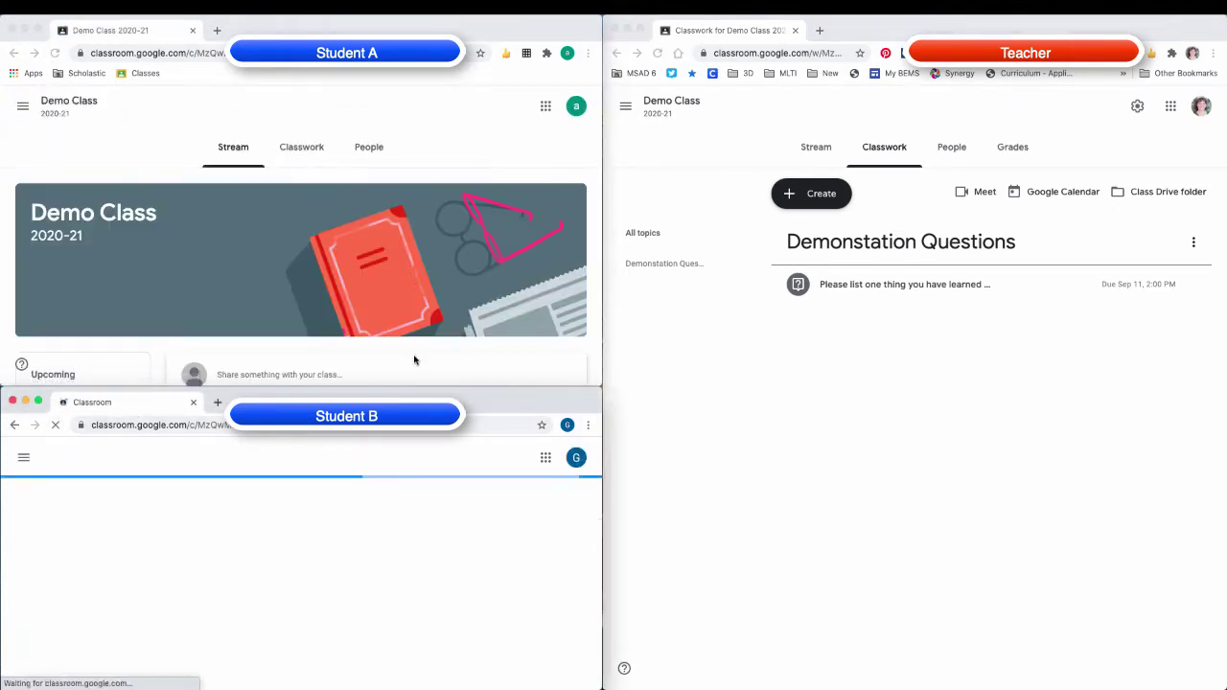
{"action": "scroll", "coordinate": [405, 310], "scroll_direction": "down", "scroll_amount": 3}
{"action": "scroll", "coordinate": [375, 378], "scroll_direction": "up", "scroll_amount": 1}
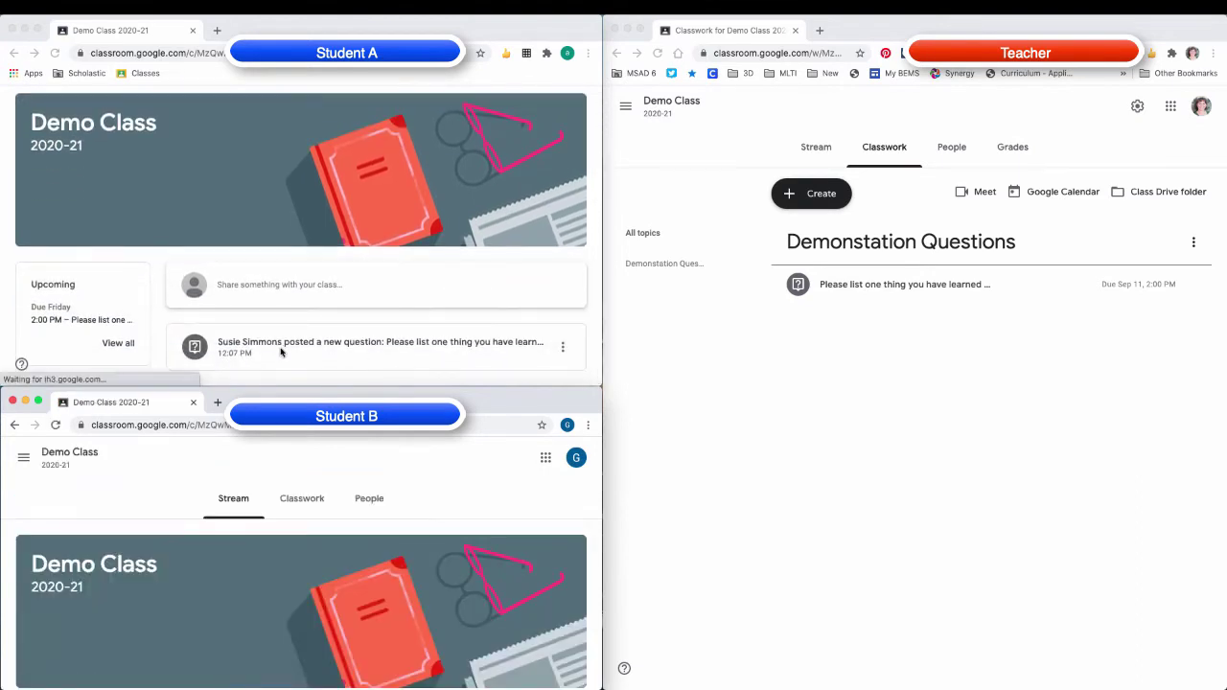
{"action": "left_click", "coordinate": [456, 668]}
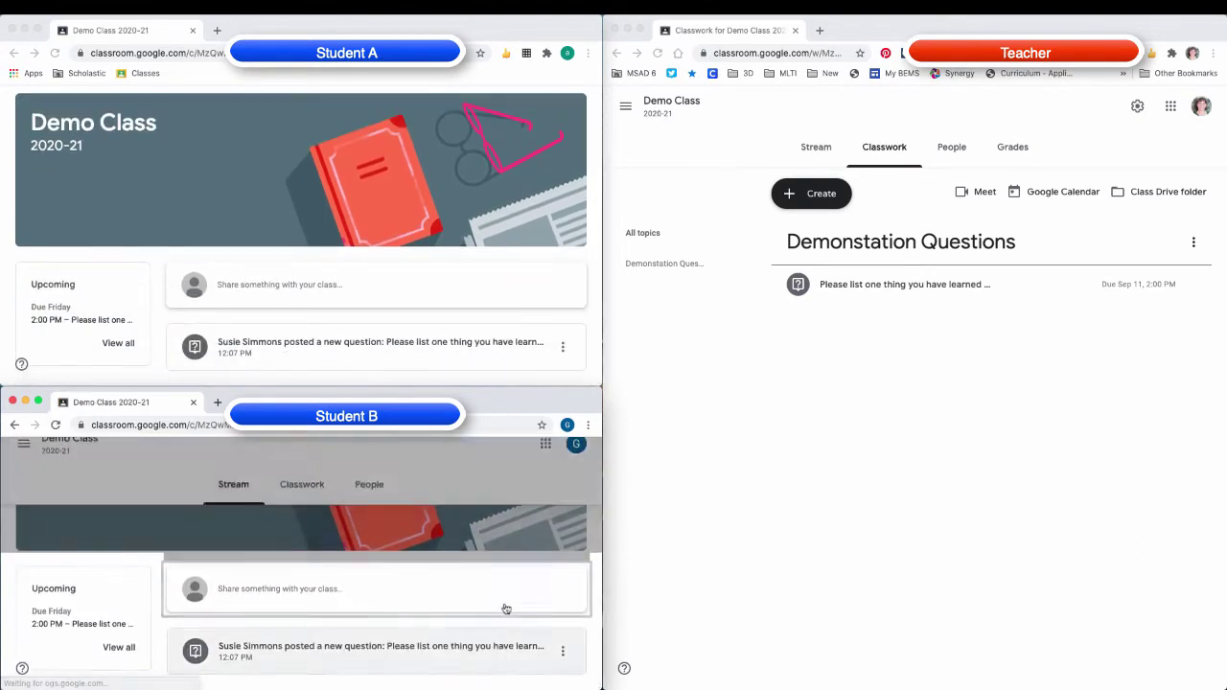
- Open the Classwork page for both Student A and Student B and dismiss the "Track your progress" tip on each
{"action": "scroll", "coordinate": [348, 129], "scroll_direction": "up", "scroll_amount": 5}
{"action": "left_click", "coordinate": [306, 154]}
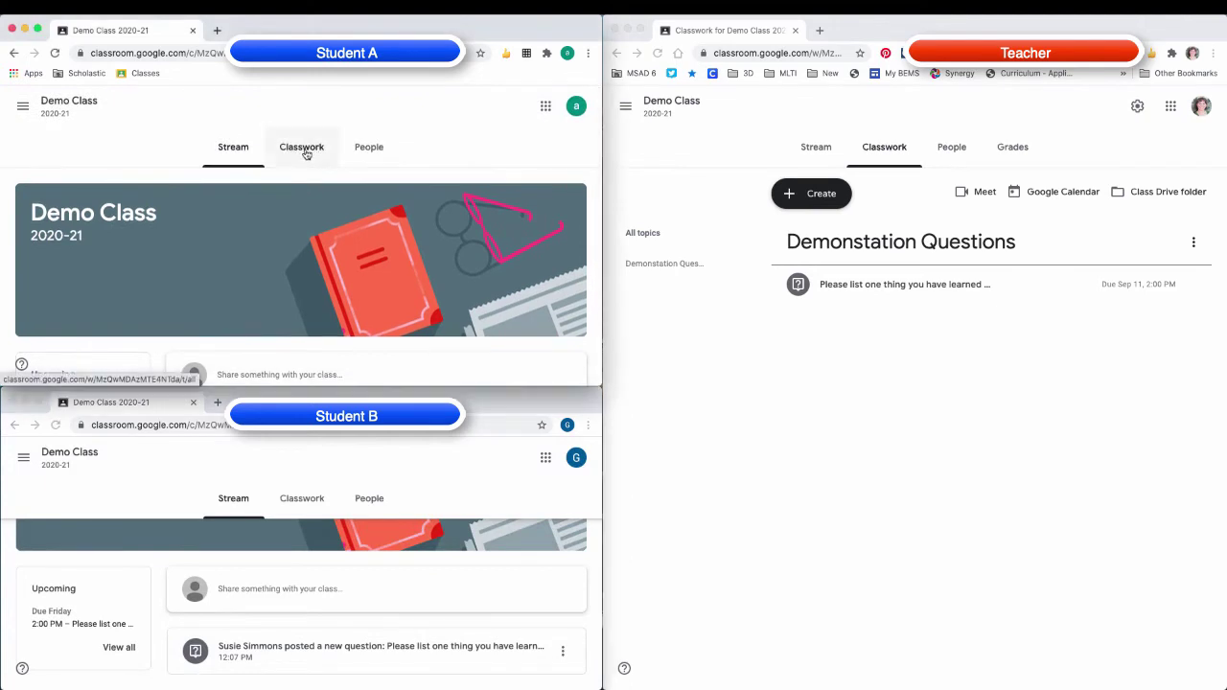
{"action": "left_click", "coordinate": [305, 154]}
{"action": "left_click", "coordinate": [301, 498]}
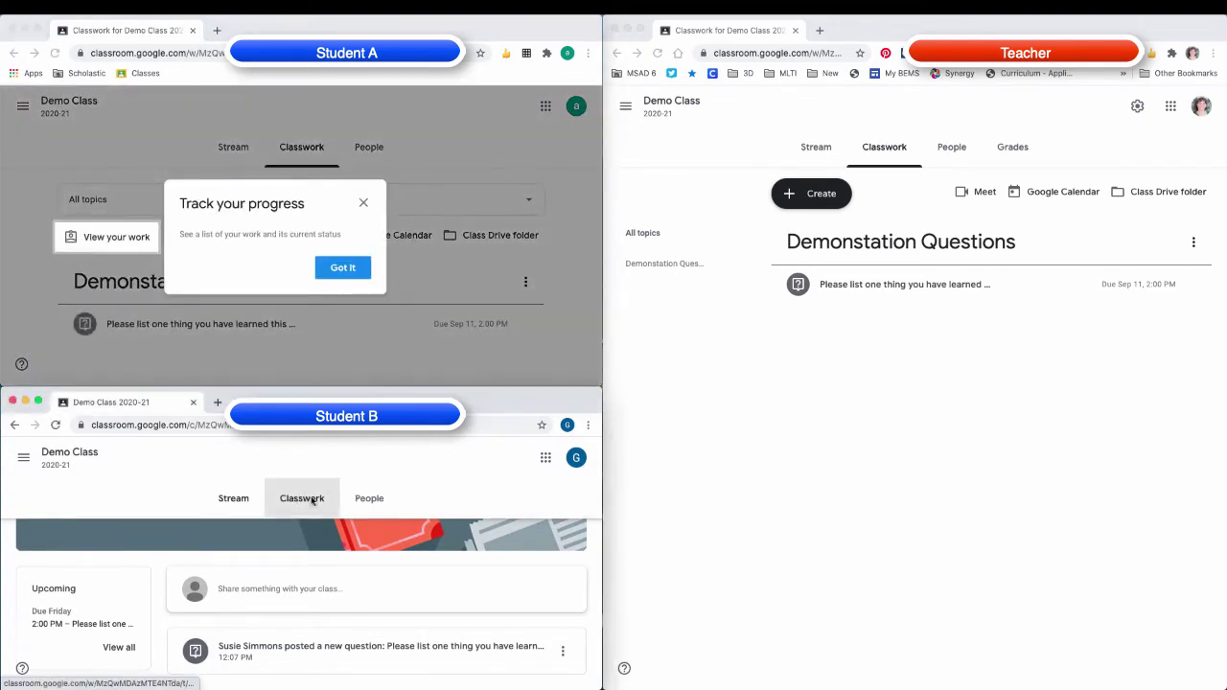
{"action": "left_click", "coordinate": [357, 272]}
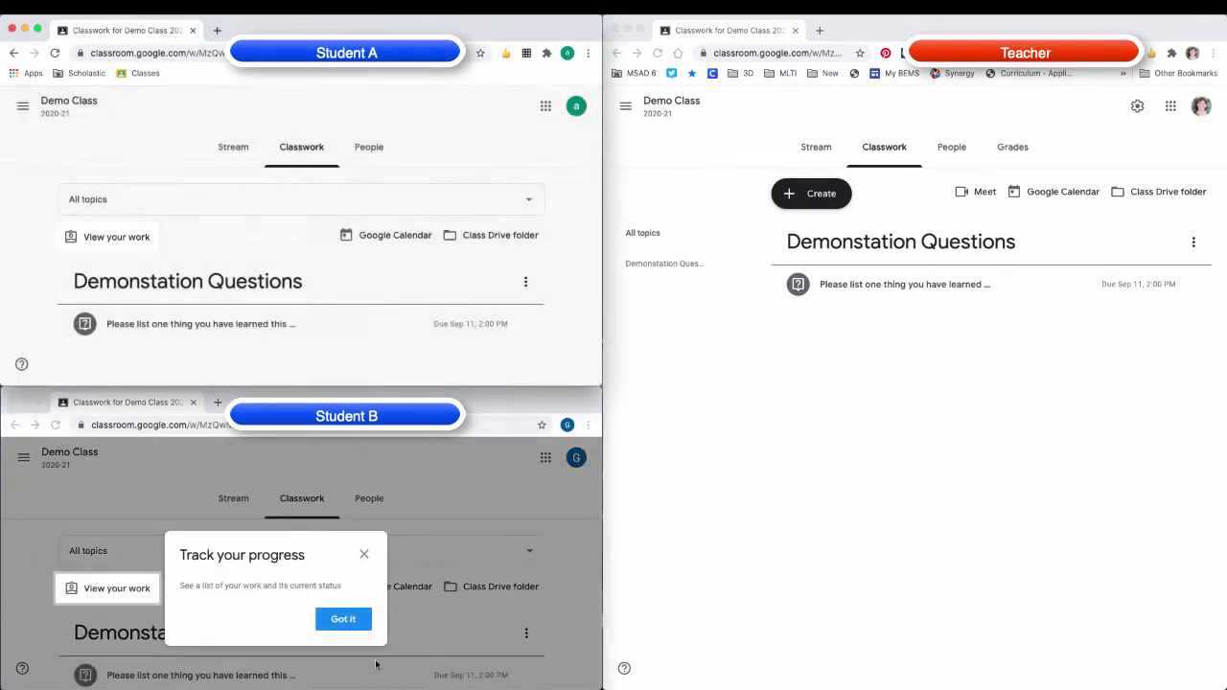
{"action": "left_click", "coordinate": [343, 619]}
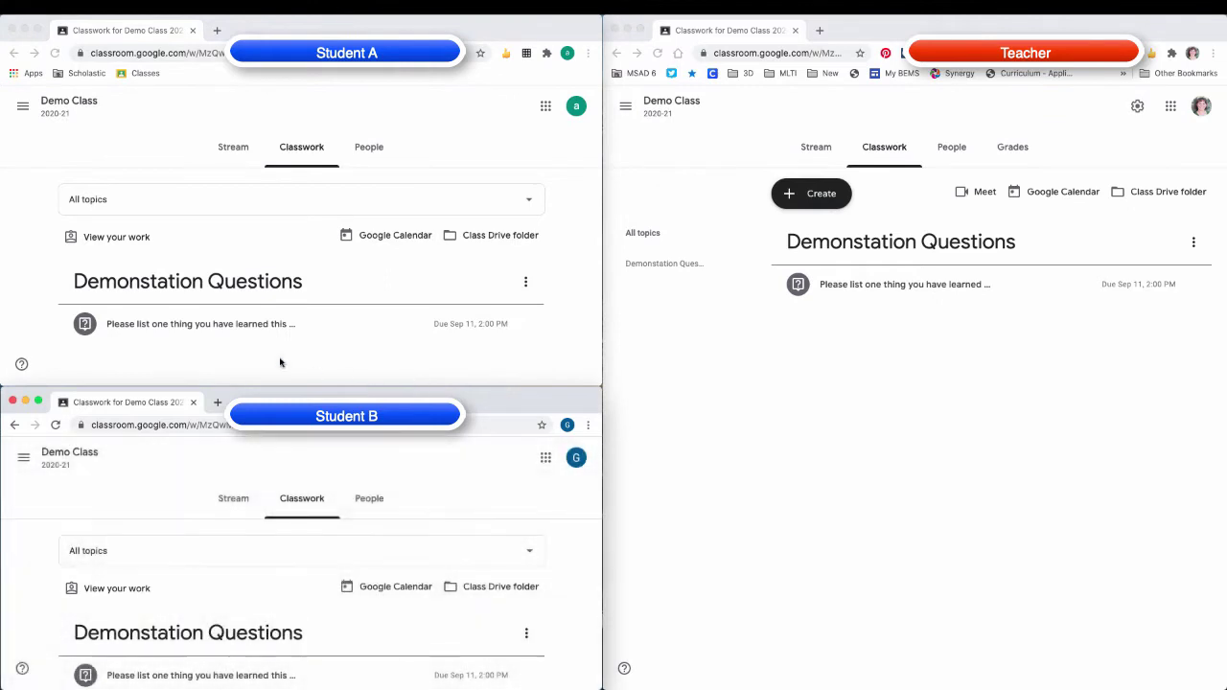
- As Student A, open the question and enter the answer "I learned how to use Google Classroom's meet link. How can I moderate Google Meets better?"
{"action": "left_click", "coordinate": [261, 323]}
{"action": "left_click", "coordinate": [223, 324]}
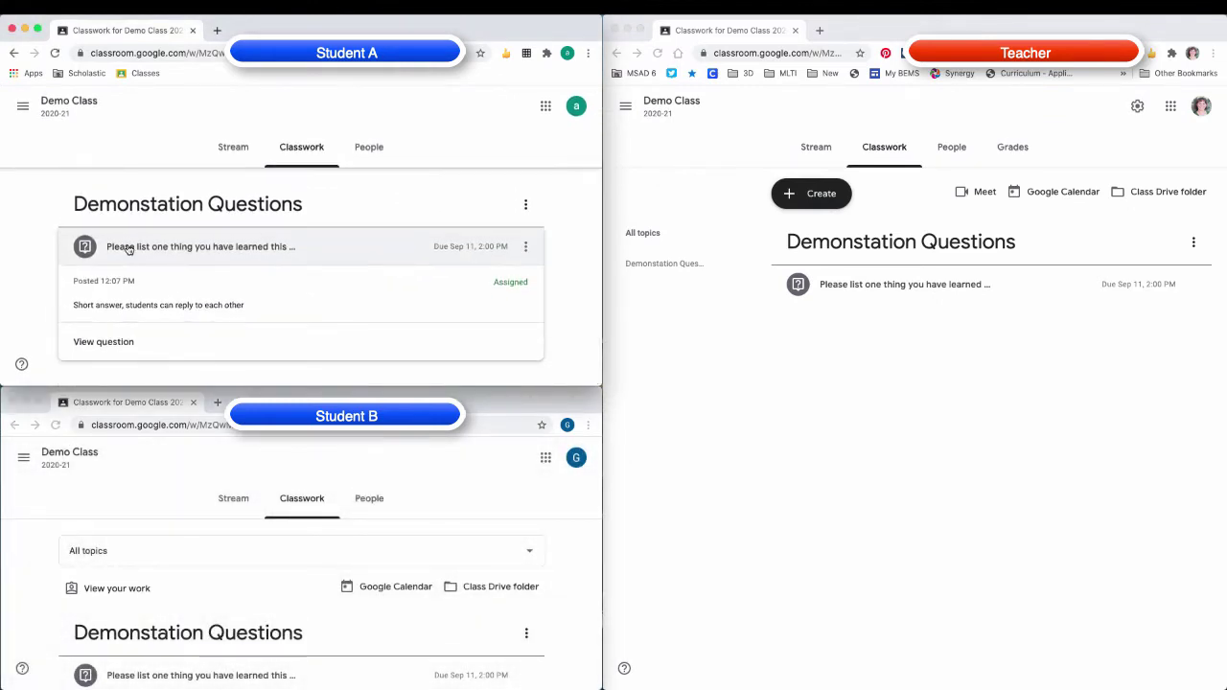
{"action": "left_click", "coordinate": [103, 342]}
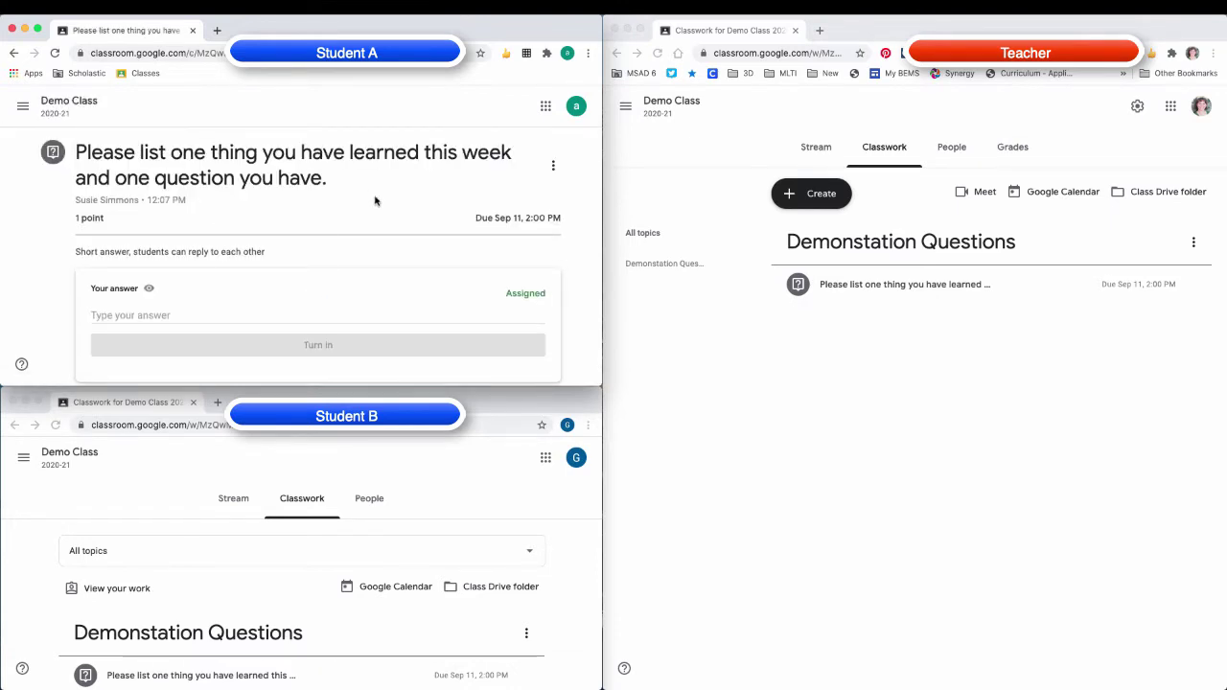
{"action": "left_click", "coordinate": [230, 312]}
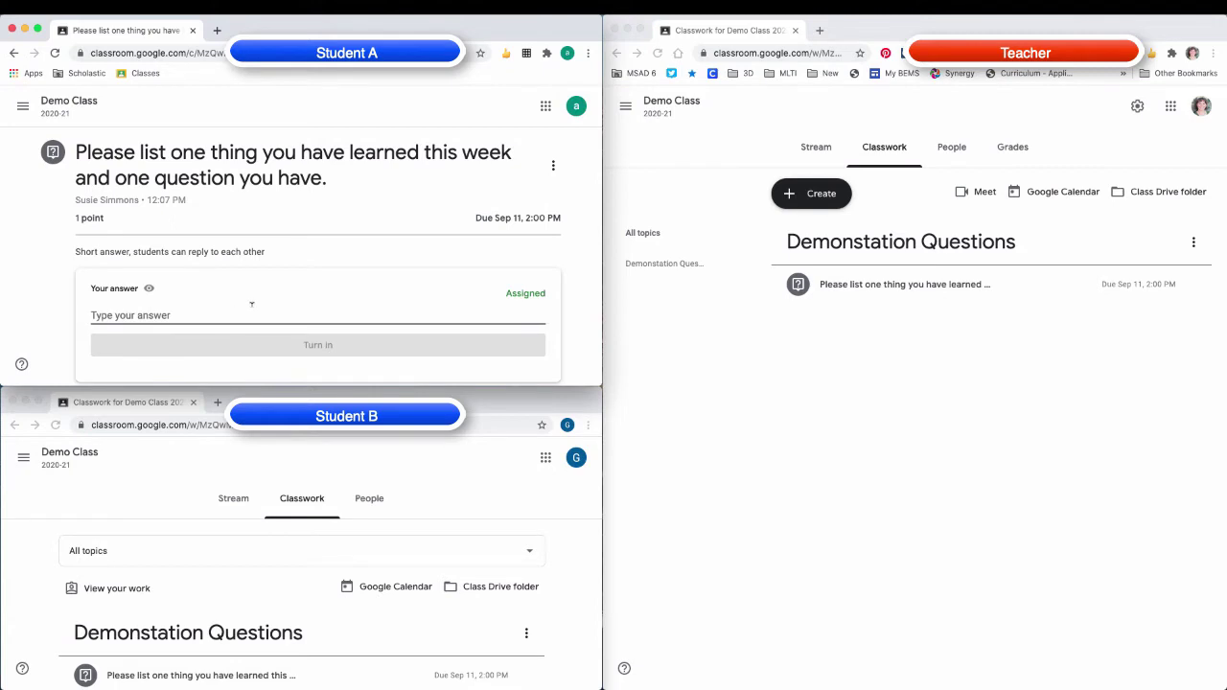
{"action": "type", "text": "I learned how to use Google Clas"}
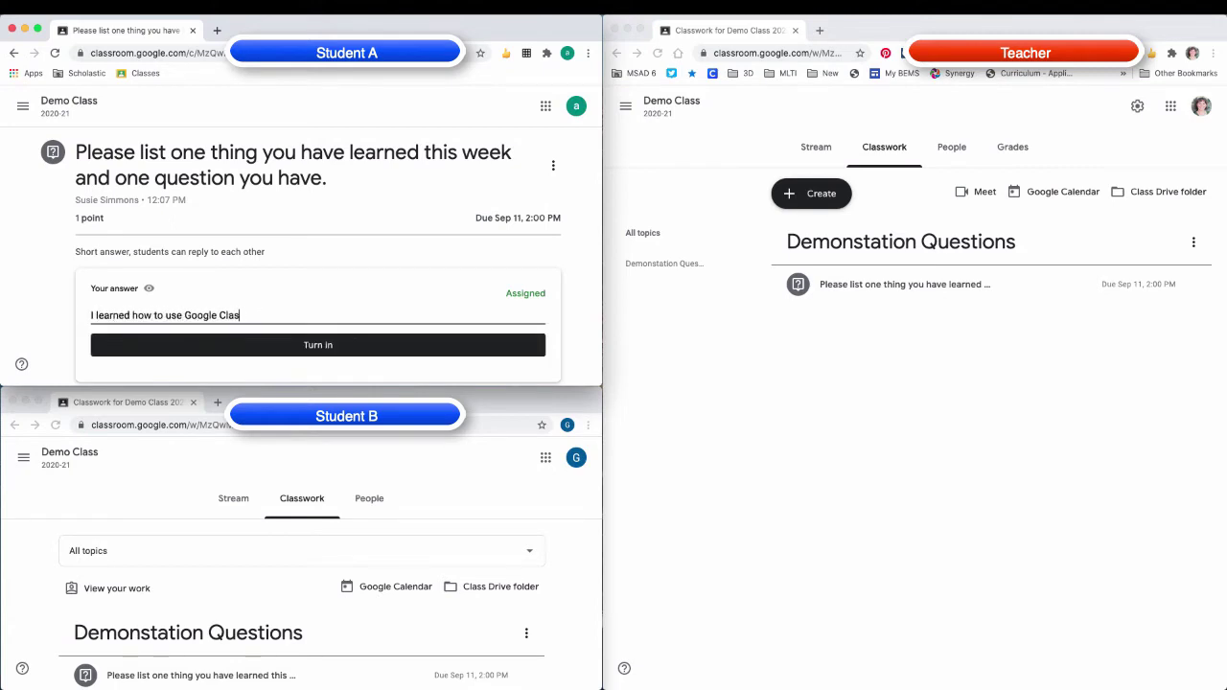
{"action": "type", "text": "sroom's meet link. How can I moderate Google Meets better?"}
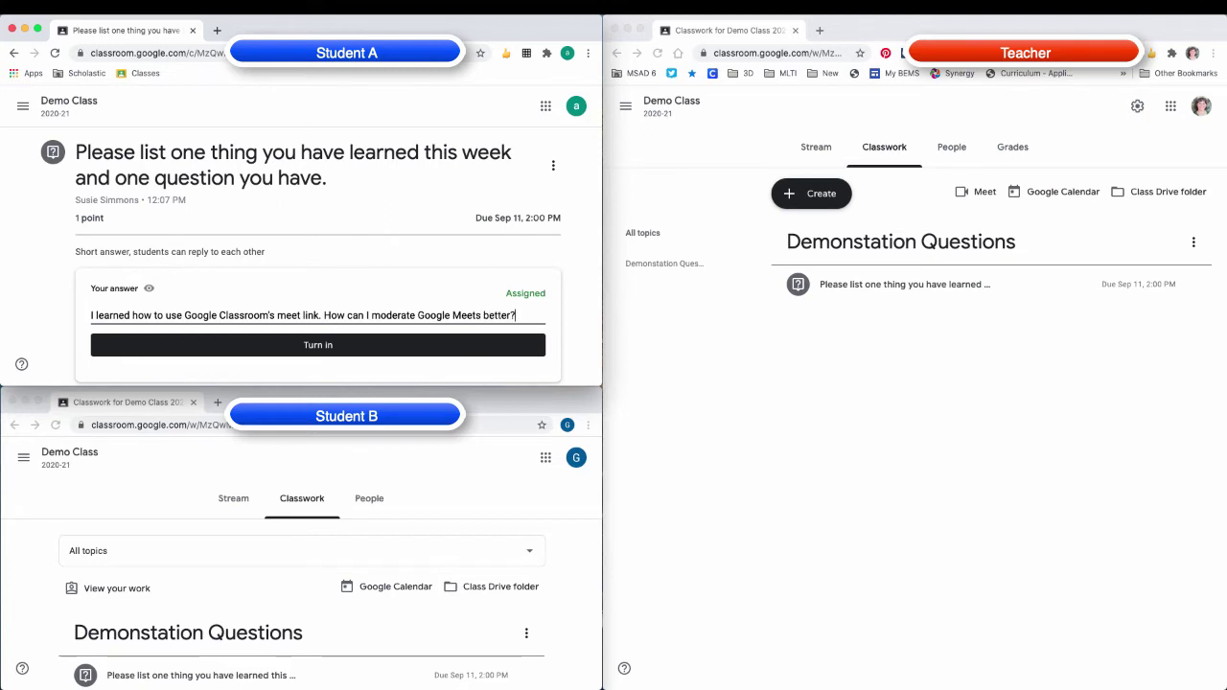
- Turn in Student A's answer, confirm the submission, and view the classmate answers
{"action": "left_click", "coordinate": [347, 354]}
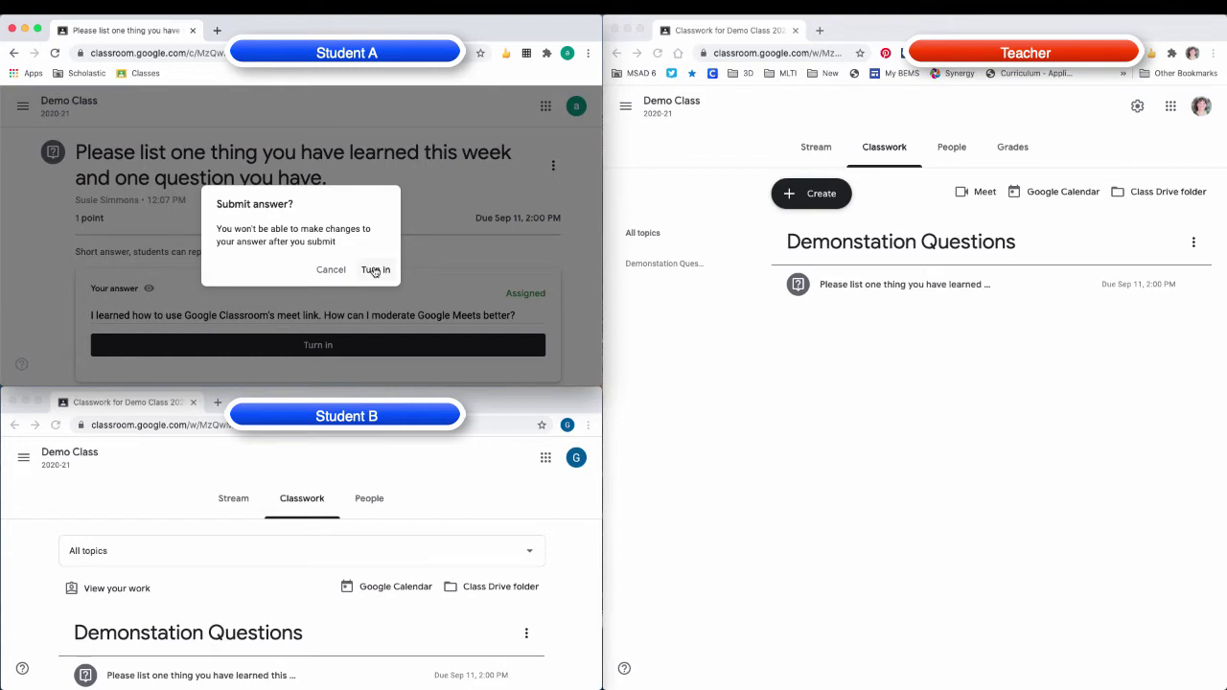
{"action": "left_click", "coordinate": [374, 270]}
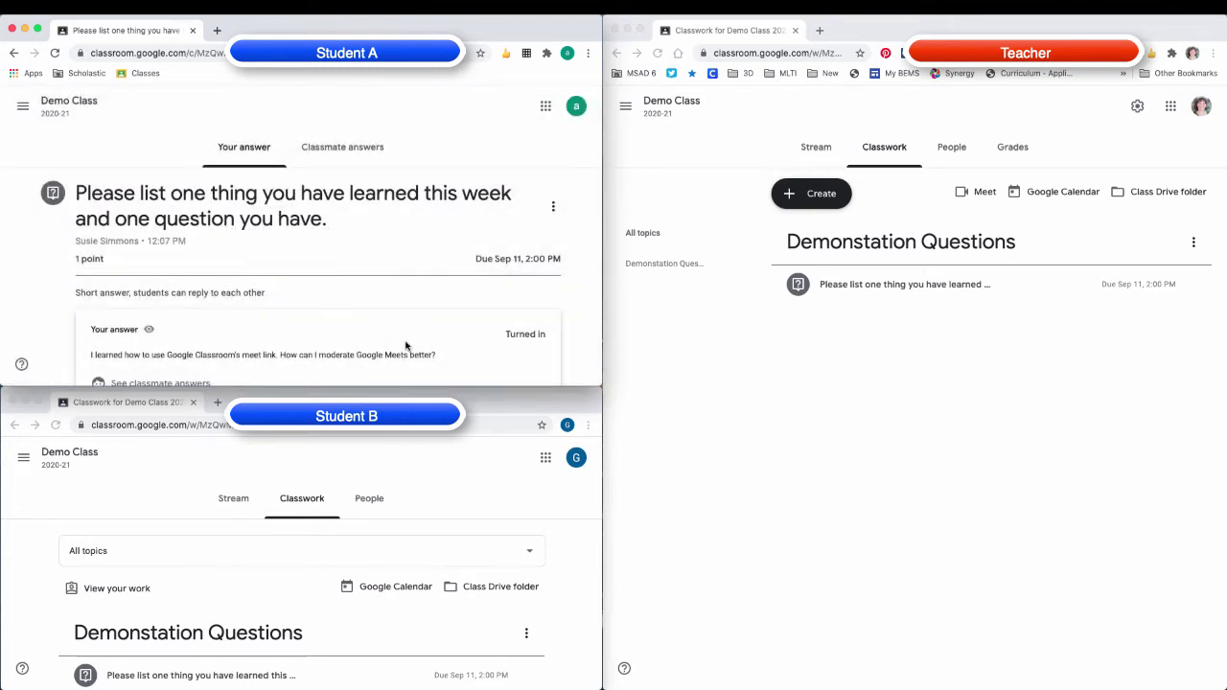
{"action": "scroll", "coordinate": [405, 351], "scroll_direction": "down", "scroll_amount": 3}
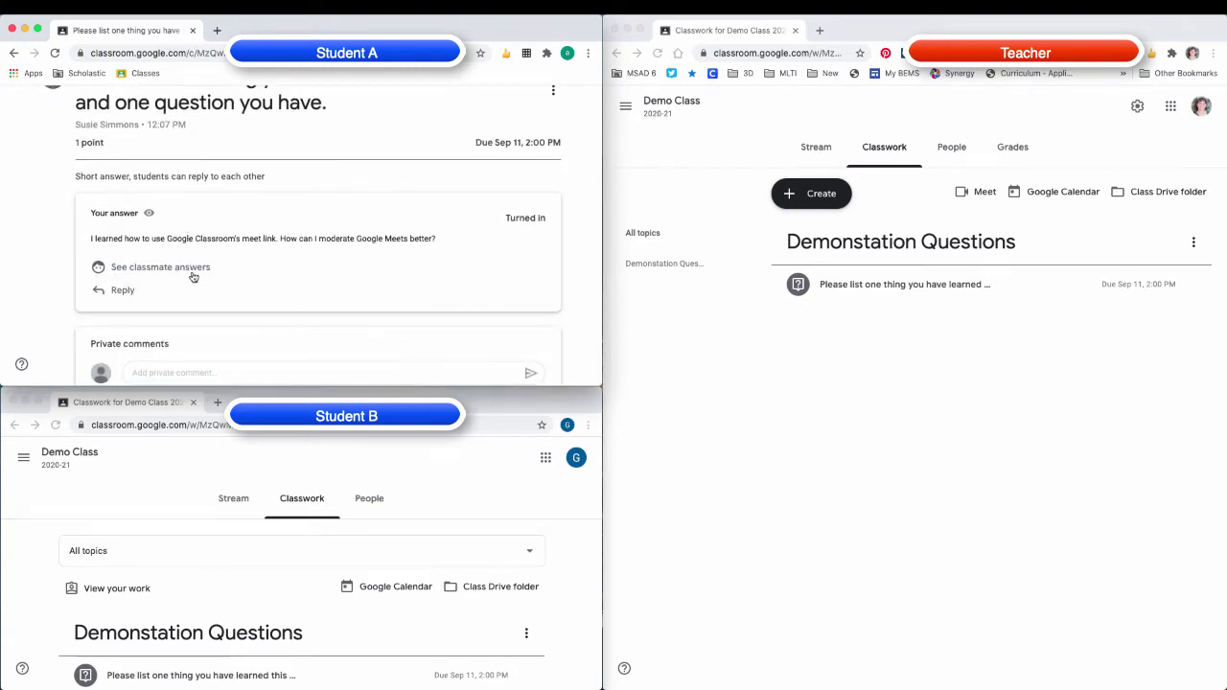
{"action": "left_click", "coordinate": [183, 268]}
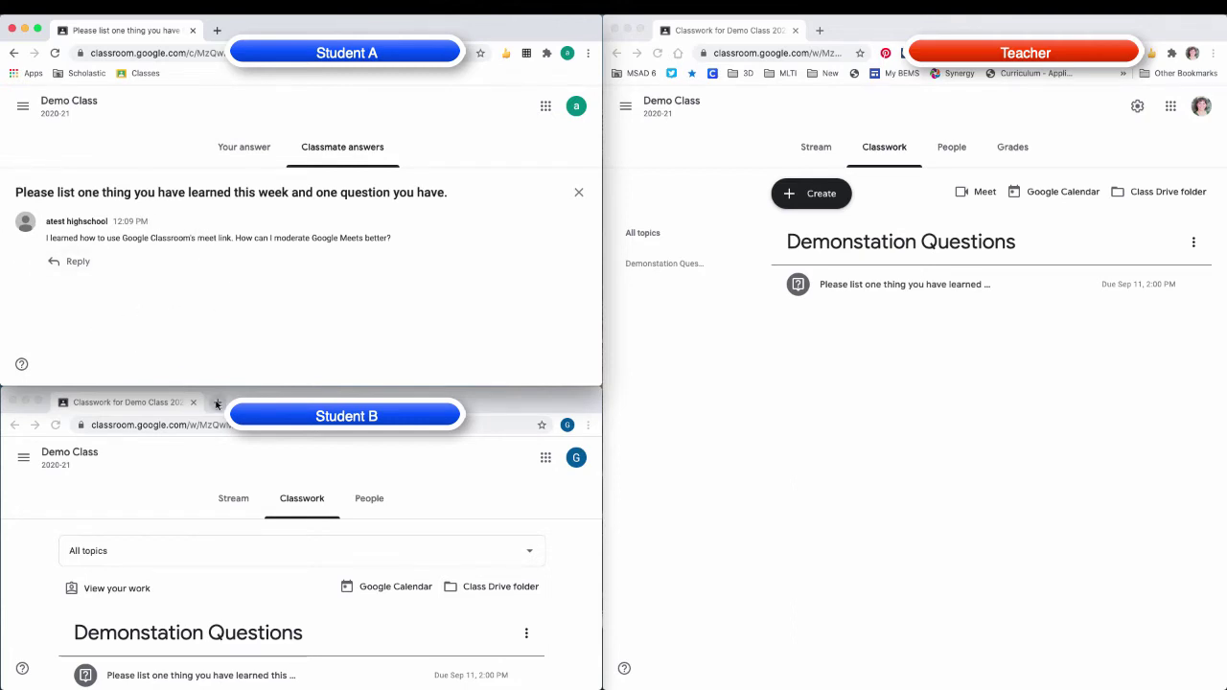
- As Student B, open the full question from Classwork and look over its answer, private comment and class comment areas
{"action": "left_click", "coordinate": [239, 467]}
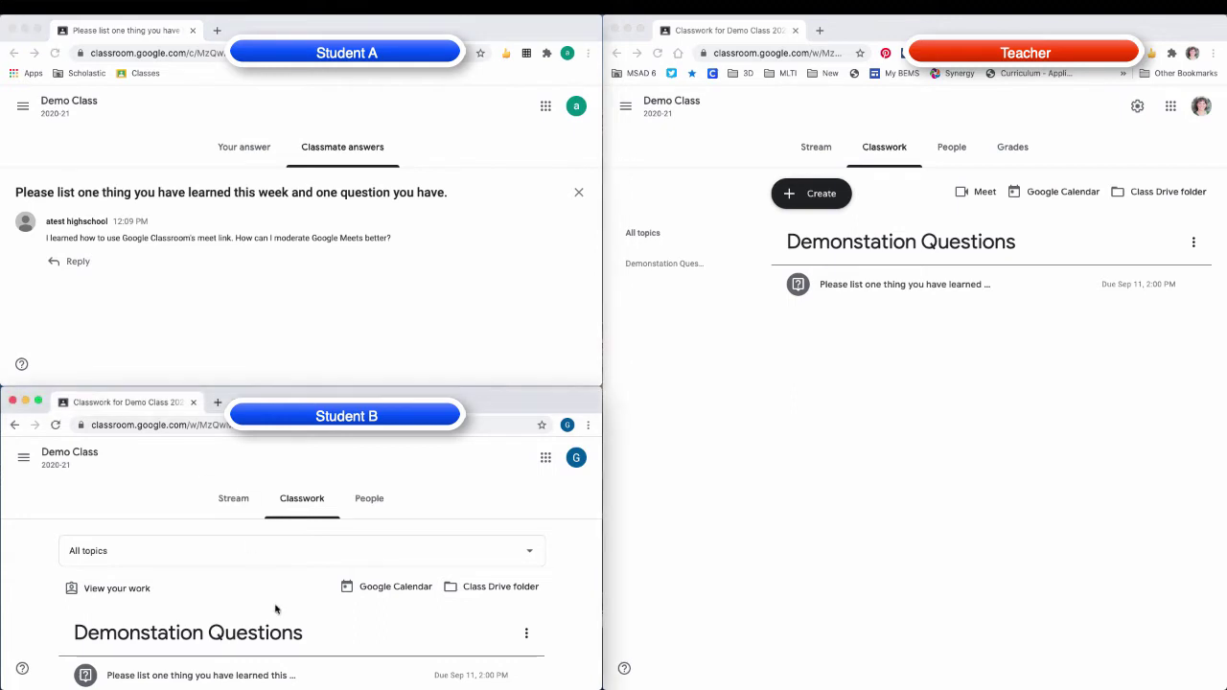
{"action": "scroll", "coordinate": [260, 651], "scroll_direction": "down", "scroll_amount": 1}
{"action": "scroll", "coordinate": [260, 651], "scroll_direction": "down", "scroll_amount": 1}
{"action": "left_click", "coordinate": [222, 651]}
{"action": "scroll", "coordinate": [211, 656], "scroll_direction": "down", "scroll_amount": 2}
{"action": "left_click", "coordinate": [125, 649]}
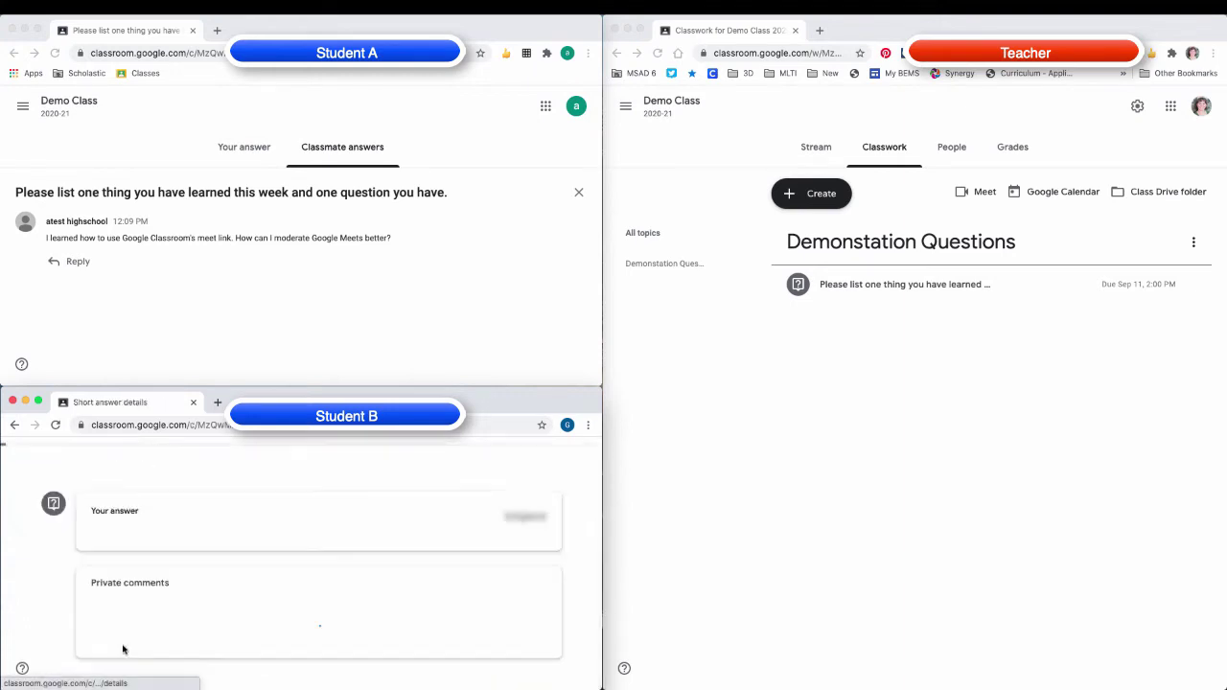
{"action": "scroll", "coordinate": [413, 546], "scroll_direction": "down", "scroll_amount": 2}
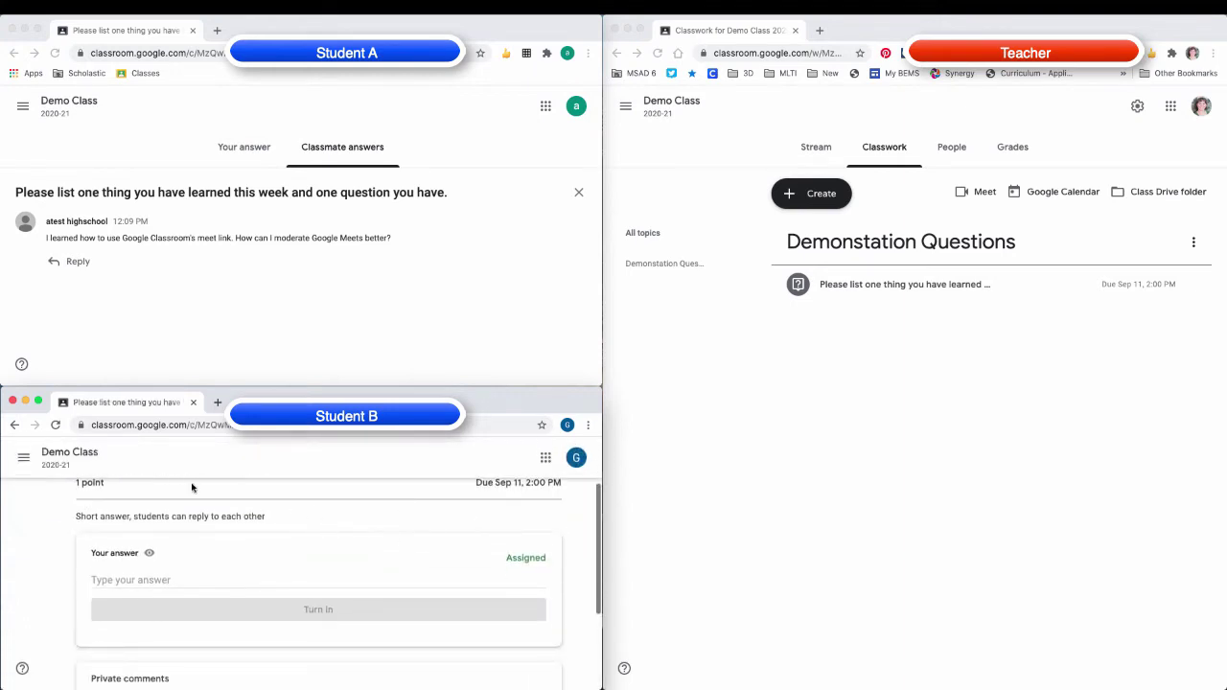
{"action": "scroll", "coordinate": [337, 614], "scroll_direction": "down", "scroll_amount": 3}
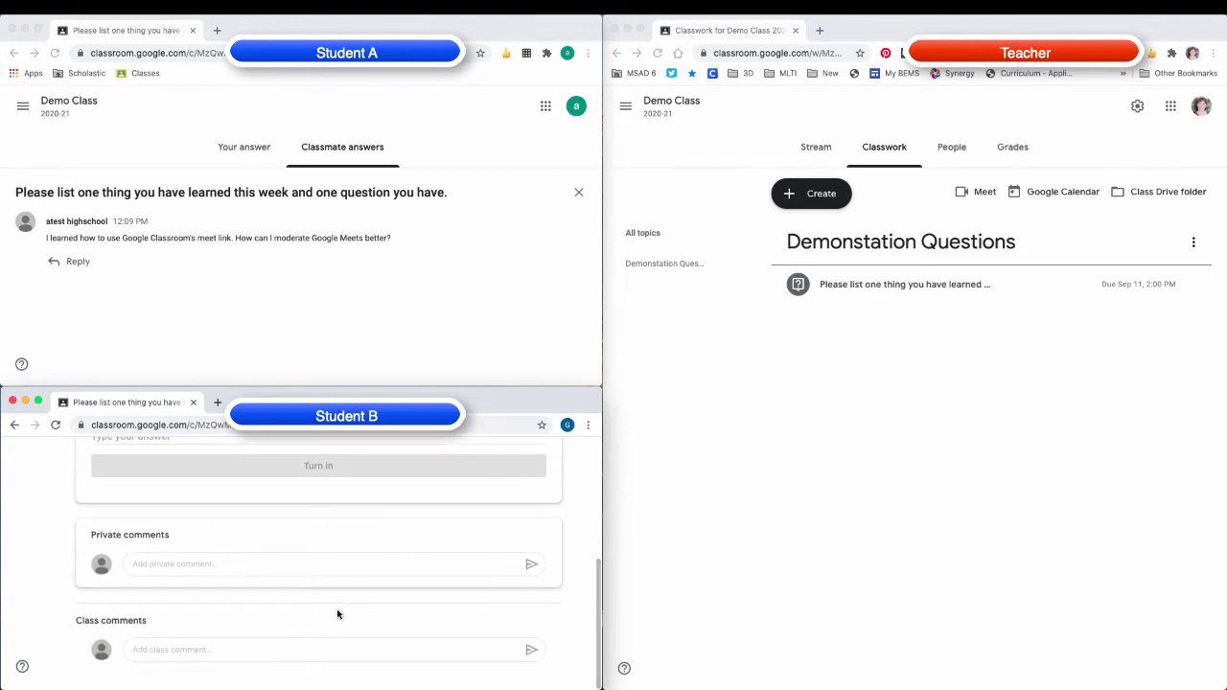
{"action": "scroll", "coordinate": [337, 614], "scroll_direction": "up", "scroll_amount": 5}
{"action": "scroll", "coordinate": [337, 614], "scroll_direction": "down", "scroll_amount": 3}
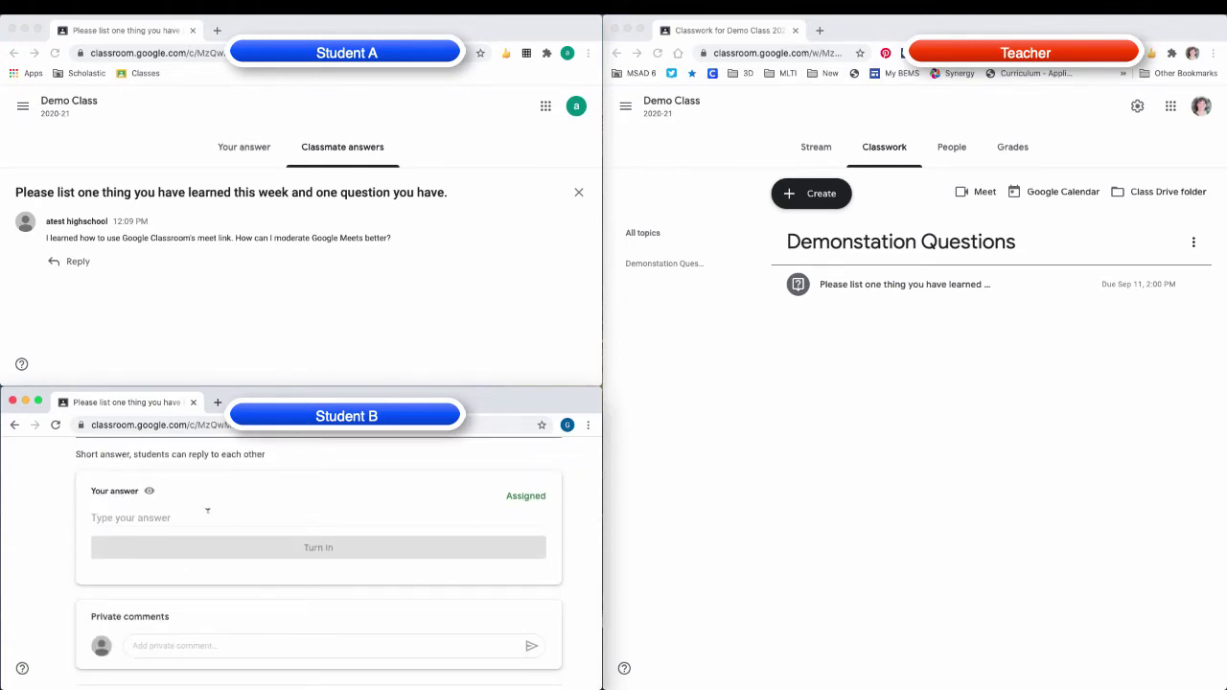
- Enter "This week was great. I learned lots." as Student B's answer and turn it in
{"action": "left_click", "coordinate": [200, 515]}
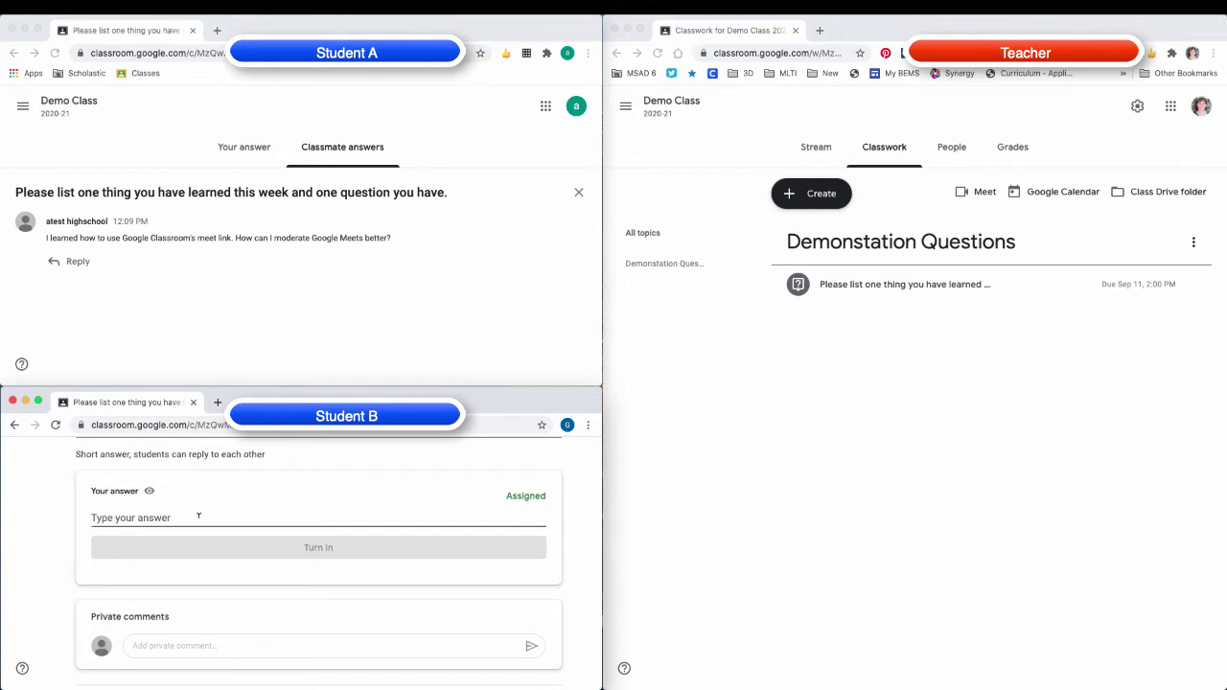
{"action": "type", "text": "Thi"}
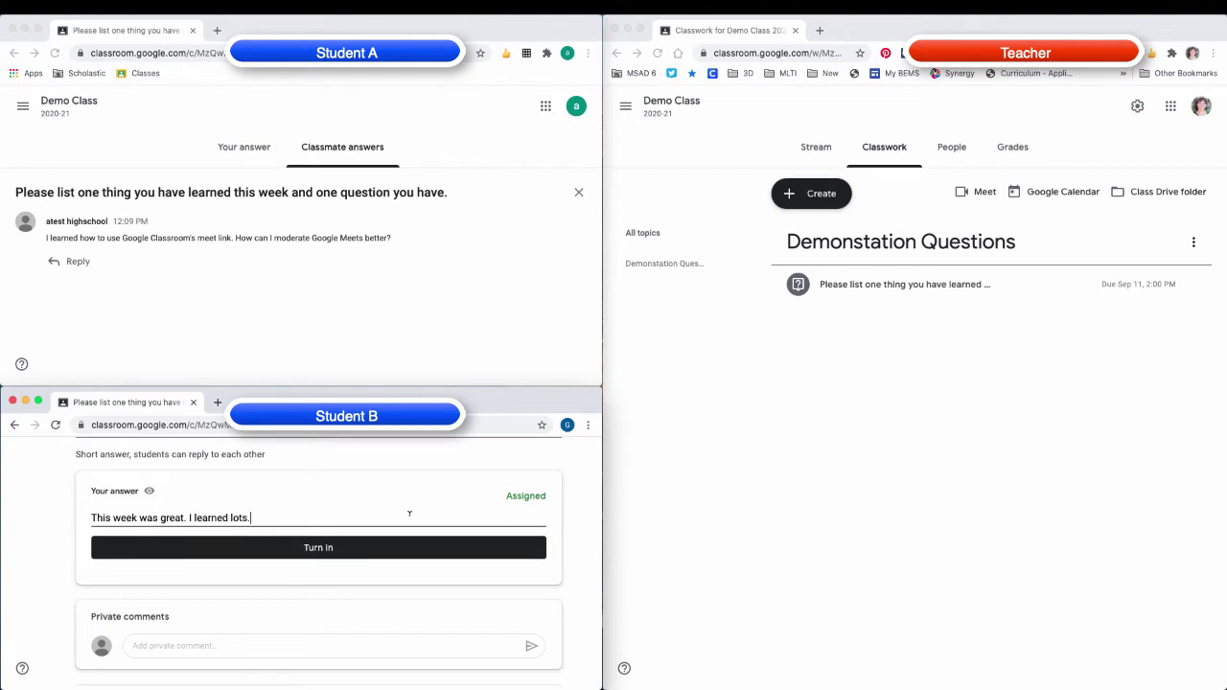
{"action": "left_click", "coordinate": [345, 549]}
{"action": "left_click", "coordinate": [368, 596]}
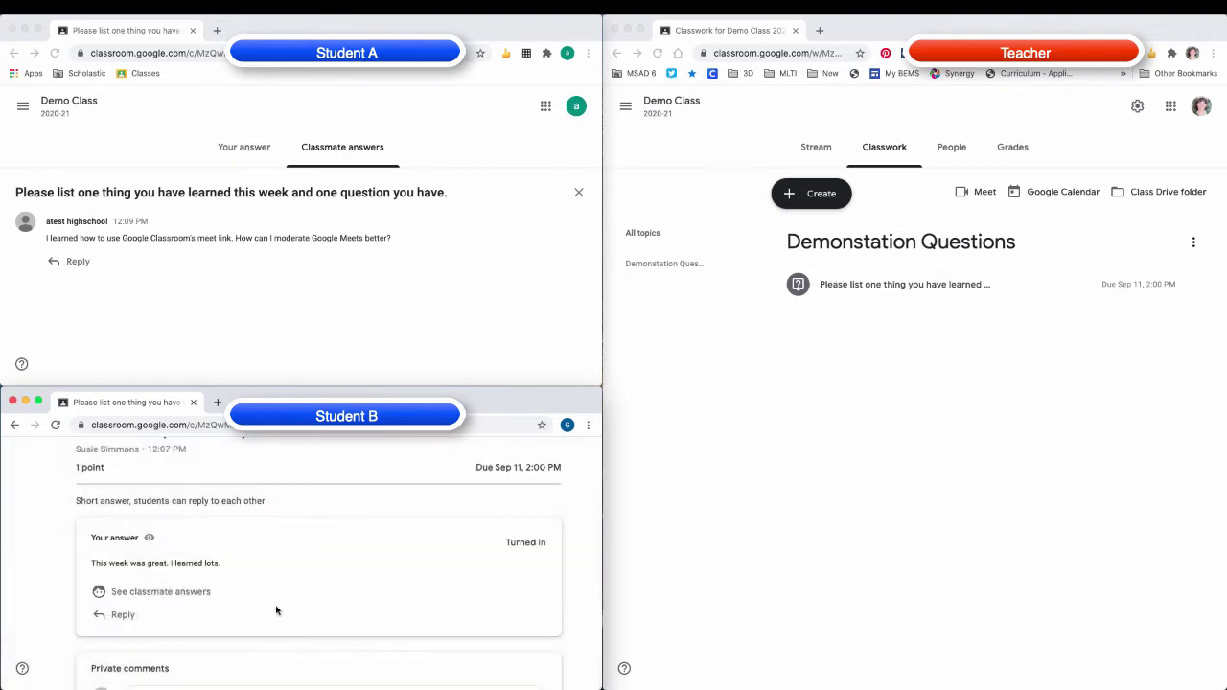
- As Student B, view the classmate answers and post the reply "Great job!" to Student A's answer
{"action": "left_click", "coordinate": [197, 592]}
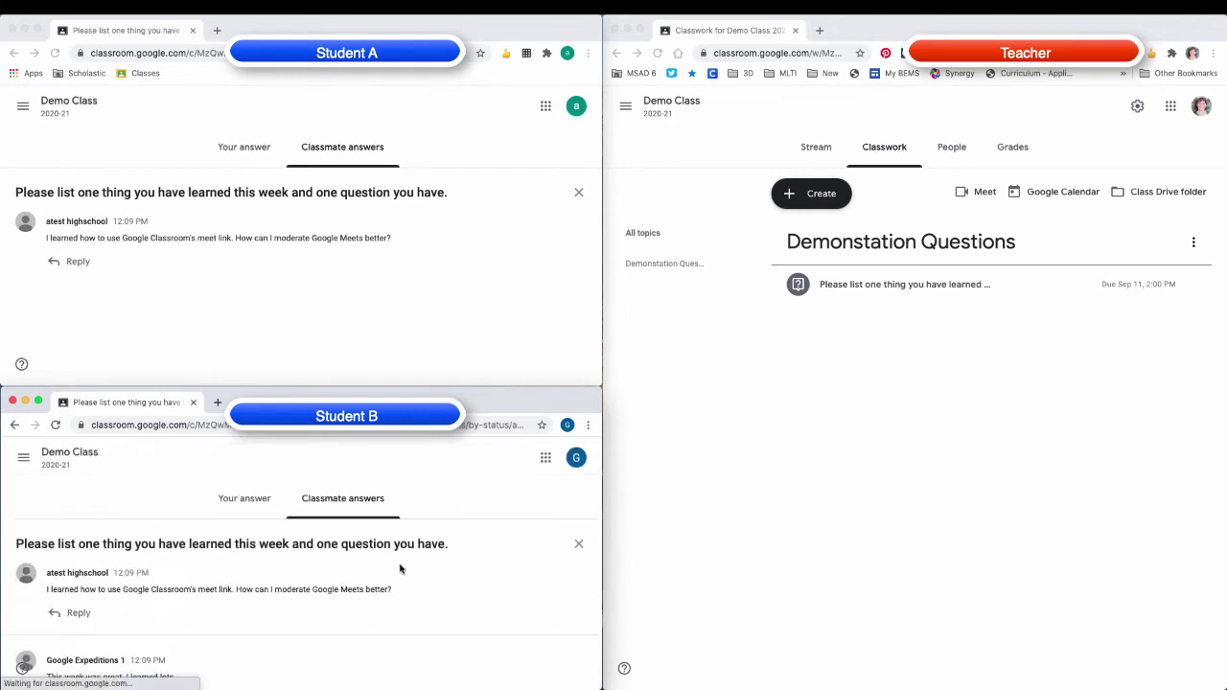
{"action": "scroll", "coordinate": [399, 571], "scroll_direction": "down", "scroll_amount": 1}
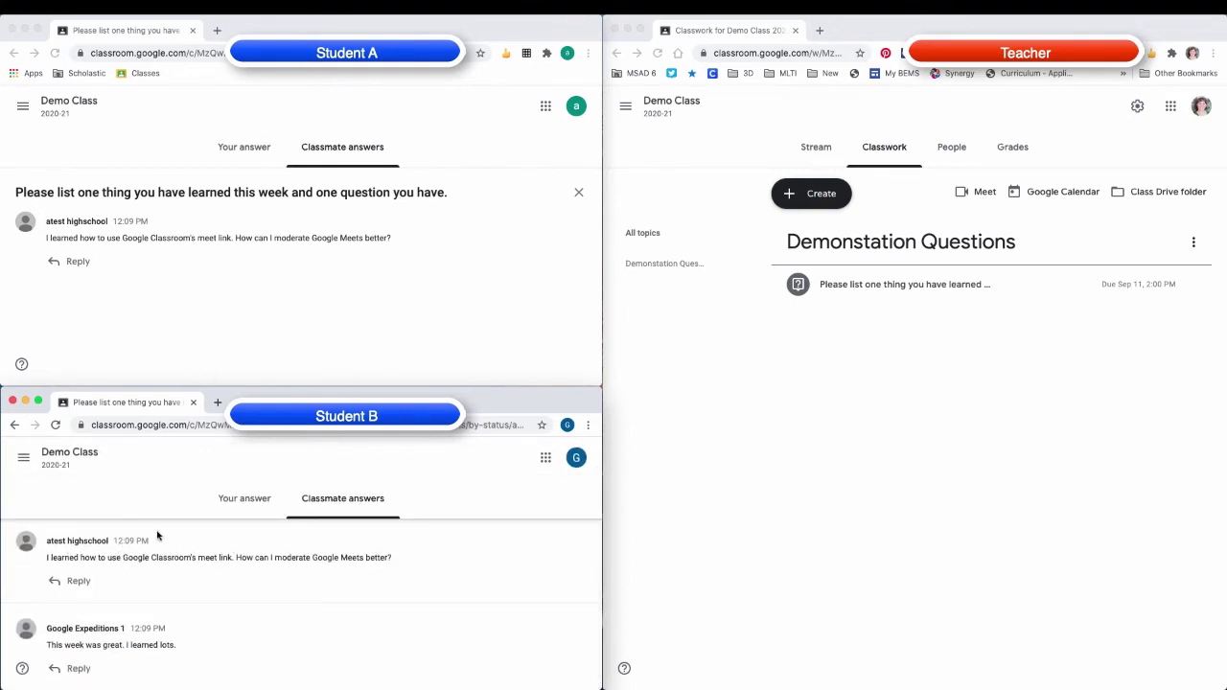
{"action": "left_click", "coordinate": [77, 582]}
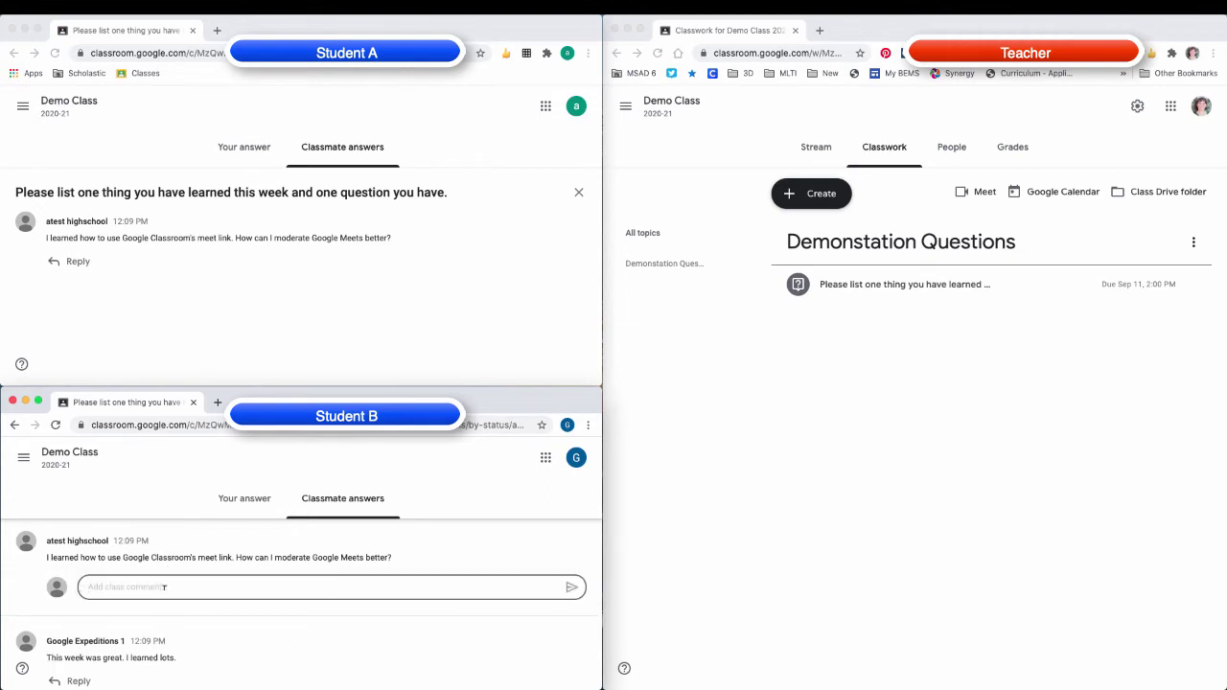
{"action": "type", "text": "Great job!"}
{"action": "left_click", "coordinate": [572, 587]}
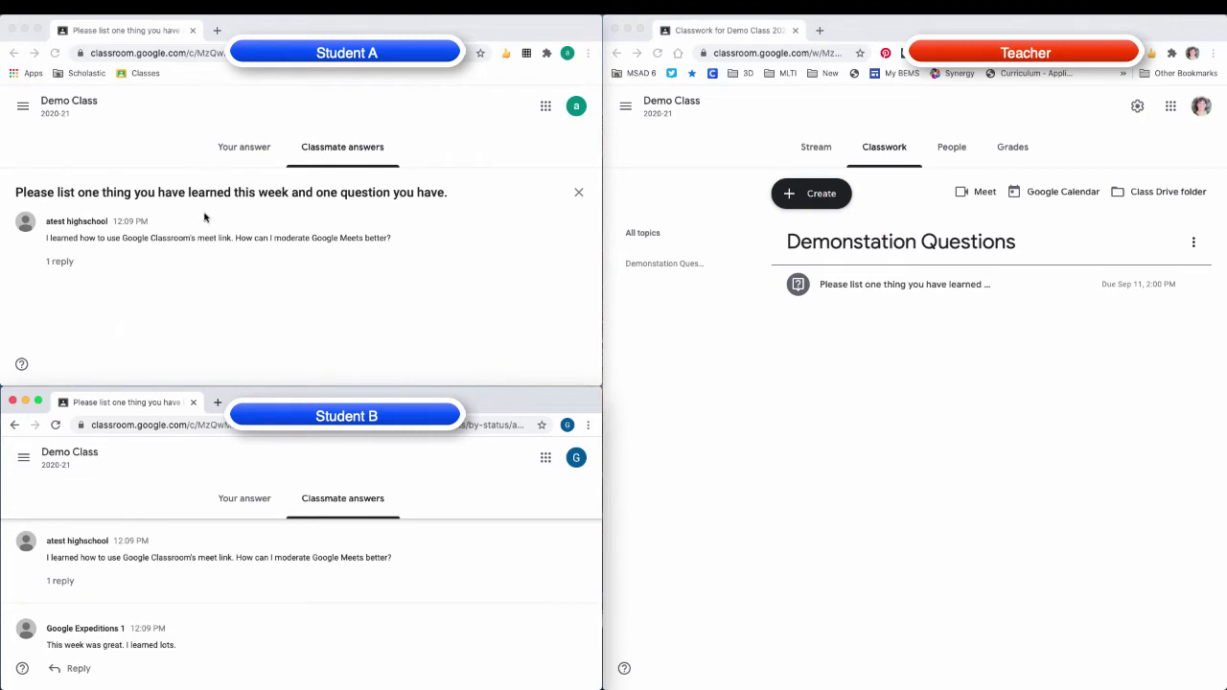
- As Student A, expand the reply under the student's own answer and look through the classmate answers
{"action": "left_click", "coordinate": [60, 263]}
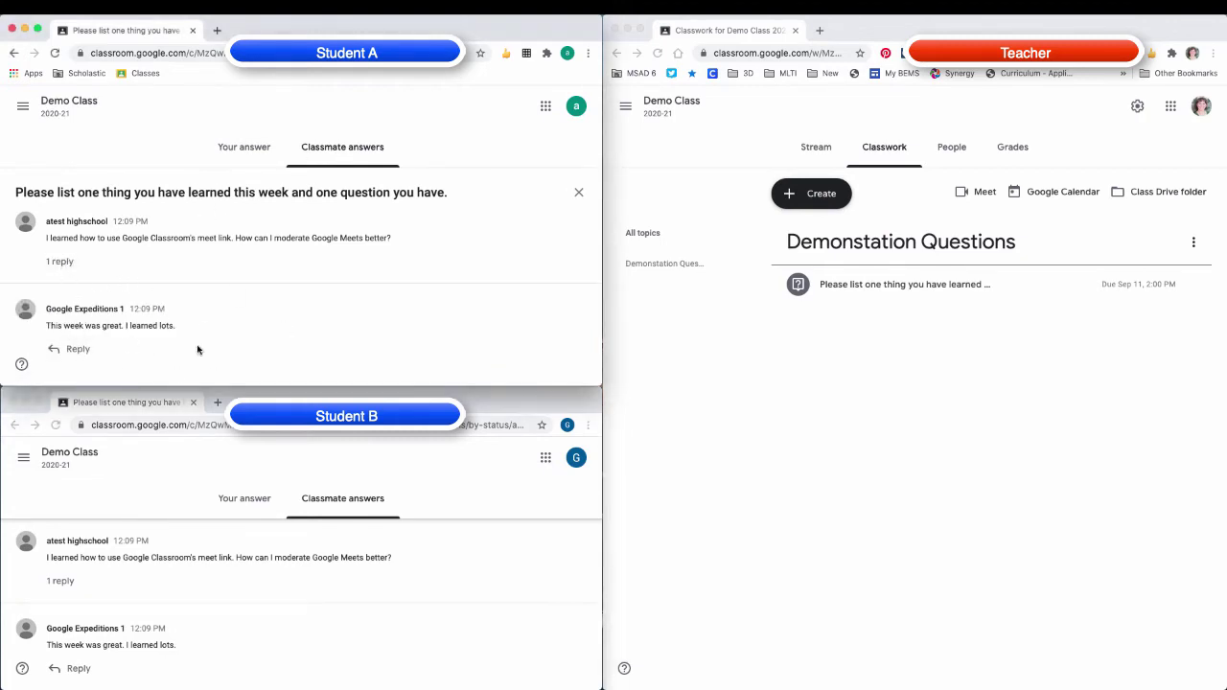
{"action": "left_click", "coordinate": [74, 264]}
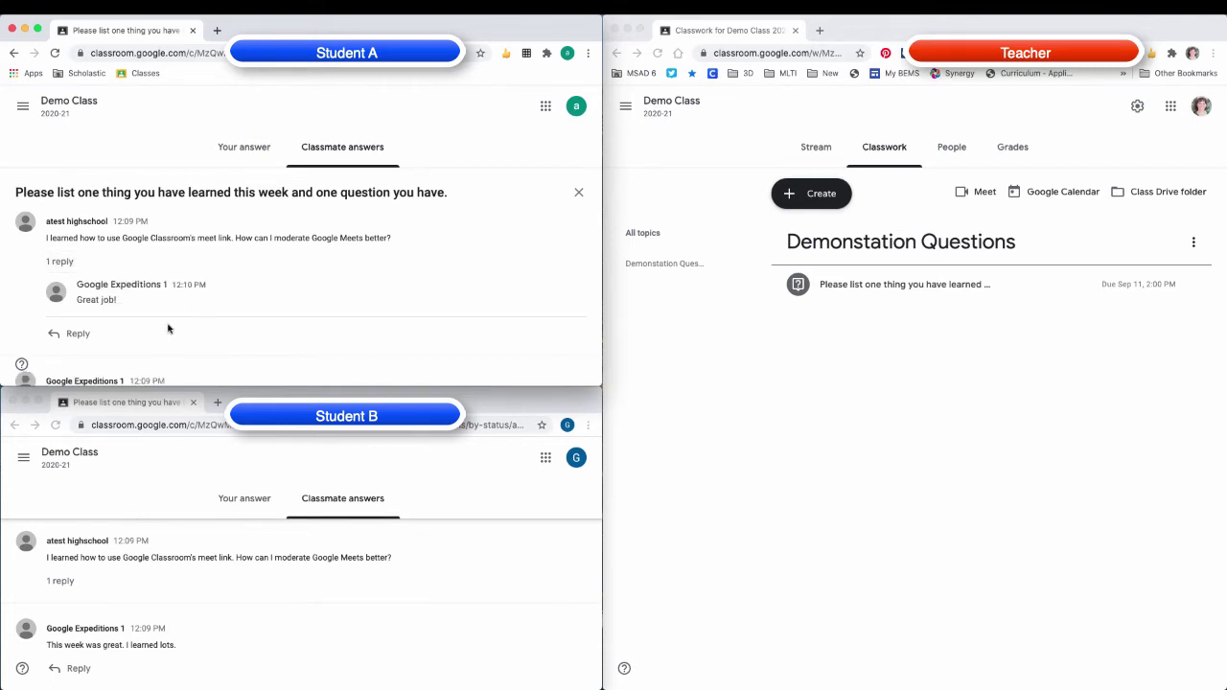
{"action": "scroll", "coordinate": [170, 326], "scroll_direction": "down", "scroll_amount": 1}
{"action": "scroll", "coordinate": [180, 238], "scroll_direction": "up", "scroll_amount": 3}
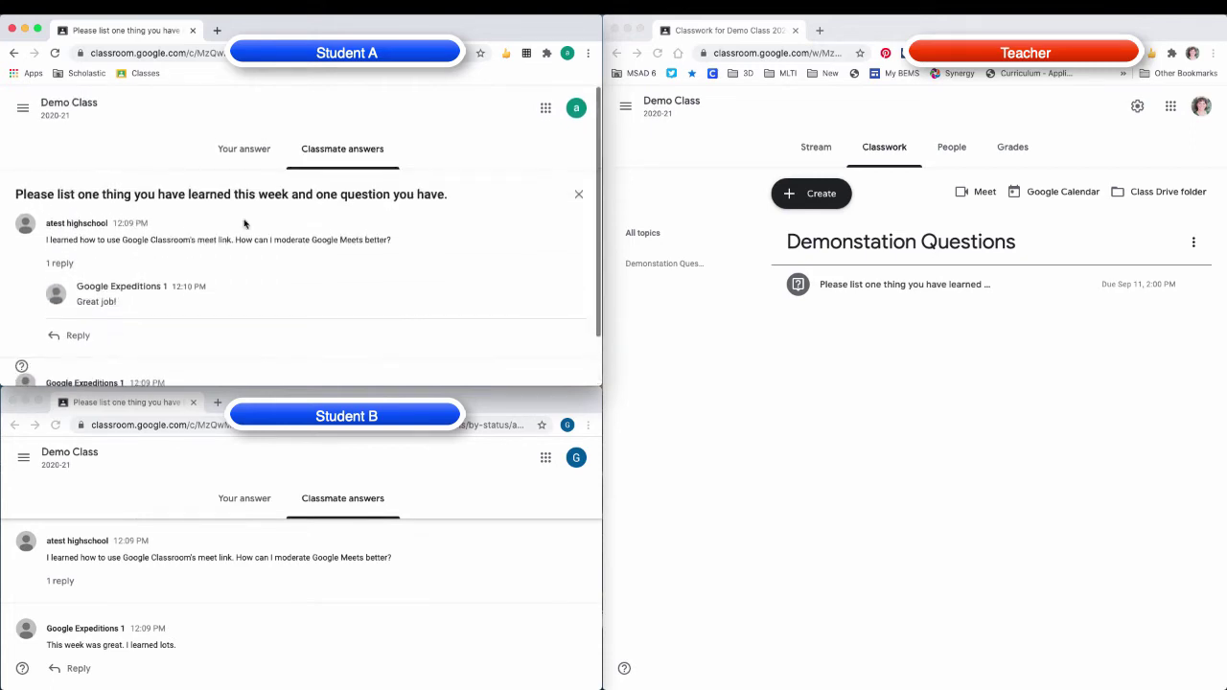
- Switch both Student A and Student B from the classmate answers to their own answer view
{"action": "left_click", "coordinate": [242, 147]}
{"action": "left_click", "coordinate": [253, 502]}
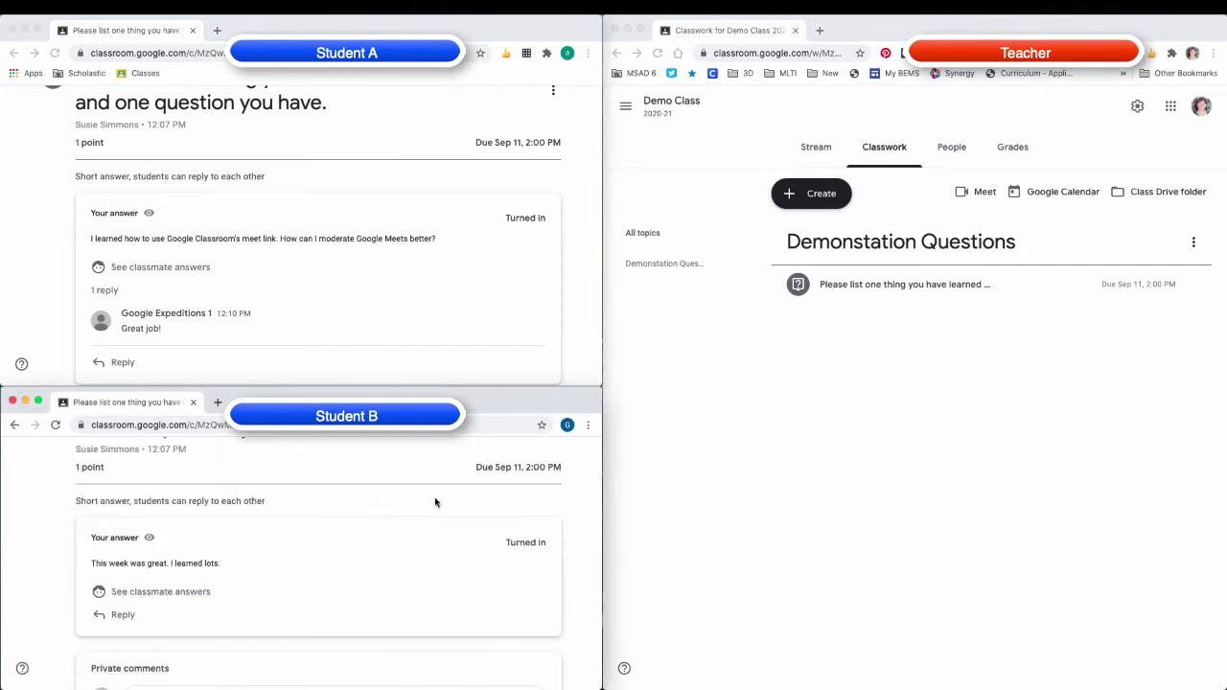
{"action": "scroll", "coordinate": [336, 273], "scroll_direction": "up", "scroll_amount": 3}
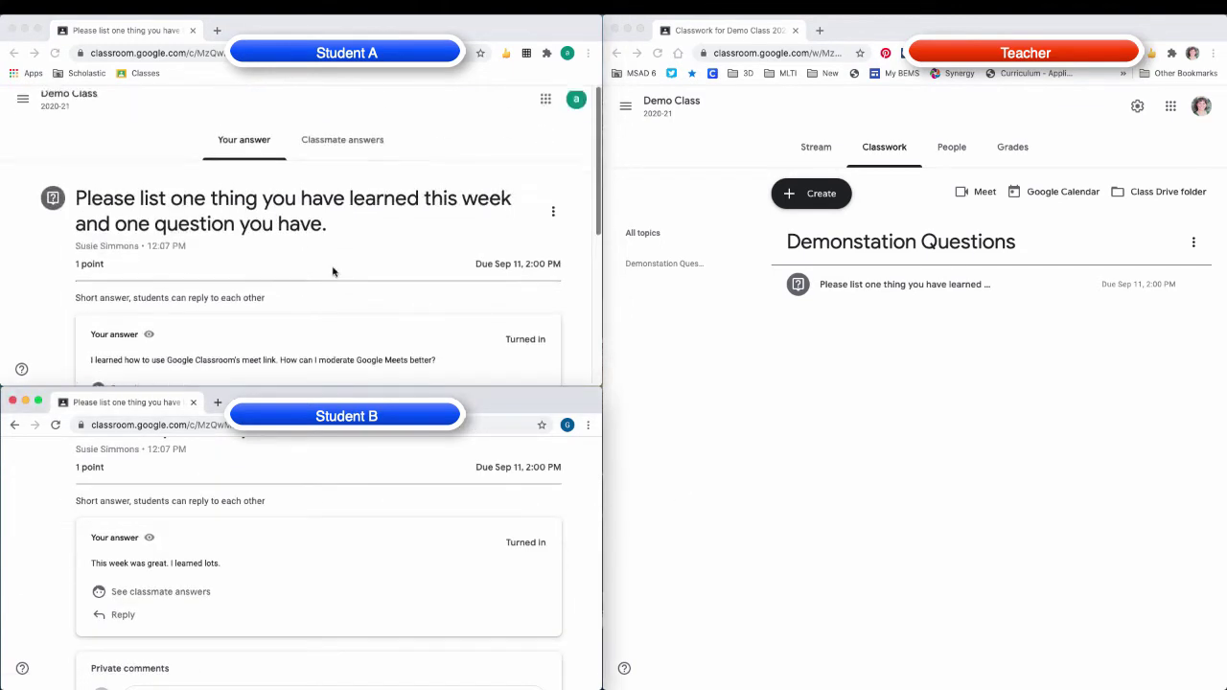
- Return both Student A and Student B from the question to the Demo Class stream
{"action": "left_click", "coordinate": [69, 105]}
{"action": "left_click", "coordinate": [69, 106]}
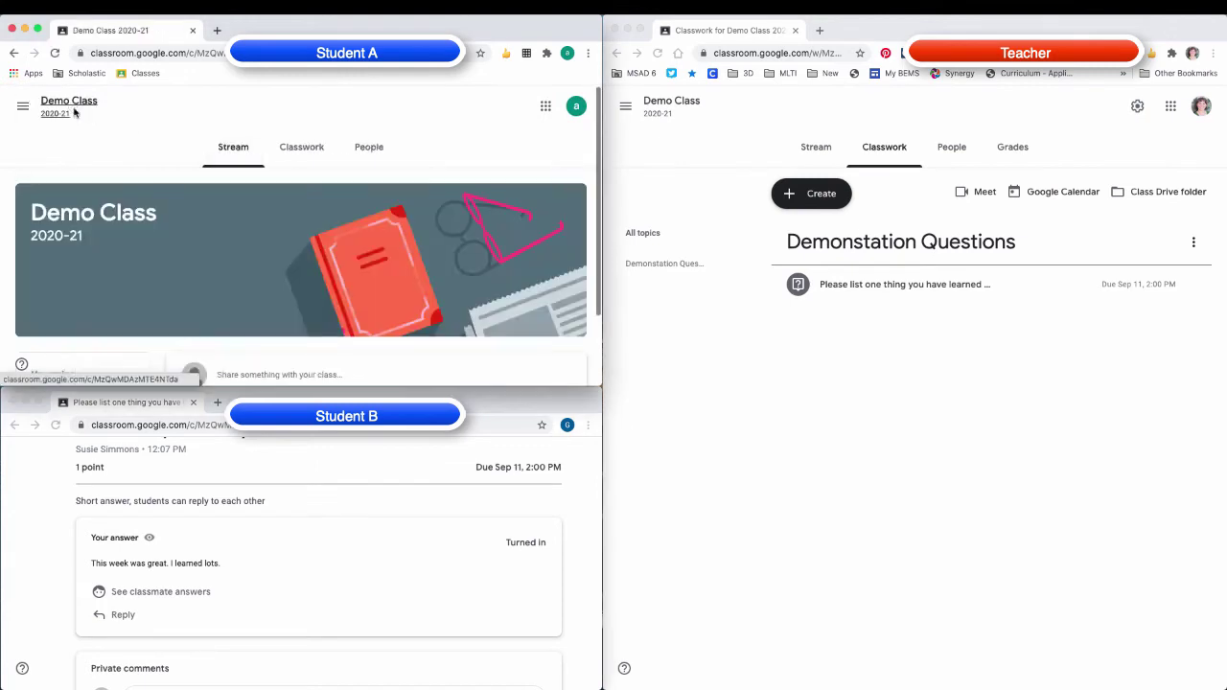
{"action": "scroll", "coordinate": [128, 478], "scroll_direction": "up", "scroll_amount": 3}
{"action": "left_click", "coordinate": [72, 460]}
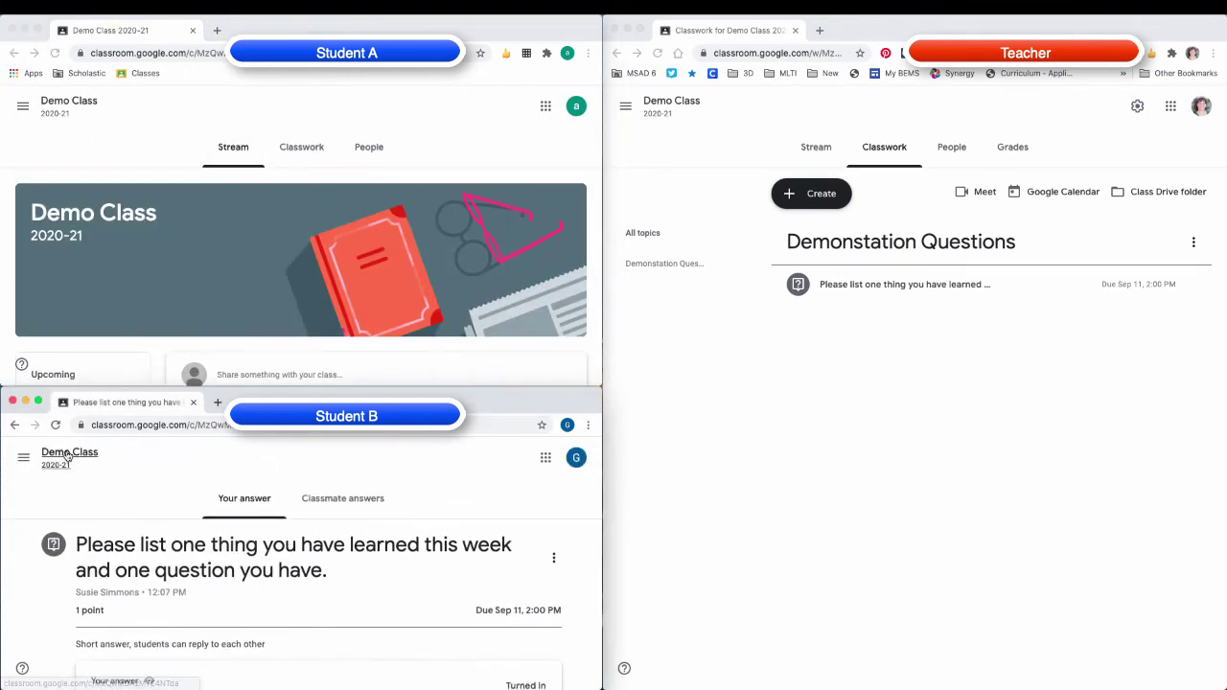
- As the teacher, create a question "What did you struggle with this week?" with the instructions "Short answer, student CANNOT reply to each other."
{"action": "left_click", "coordinate": [817, 378]}
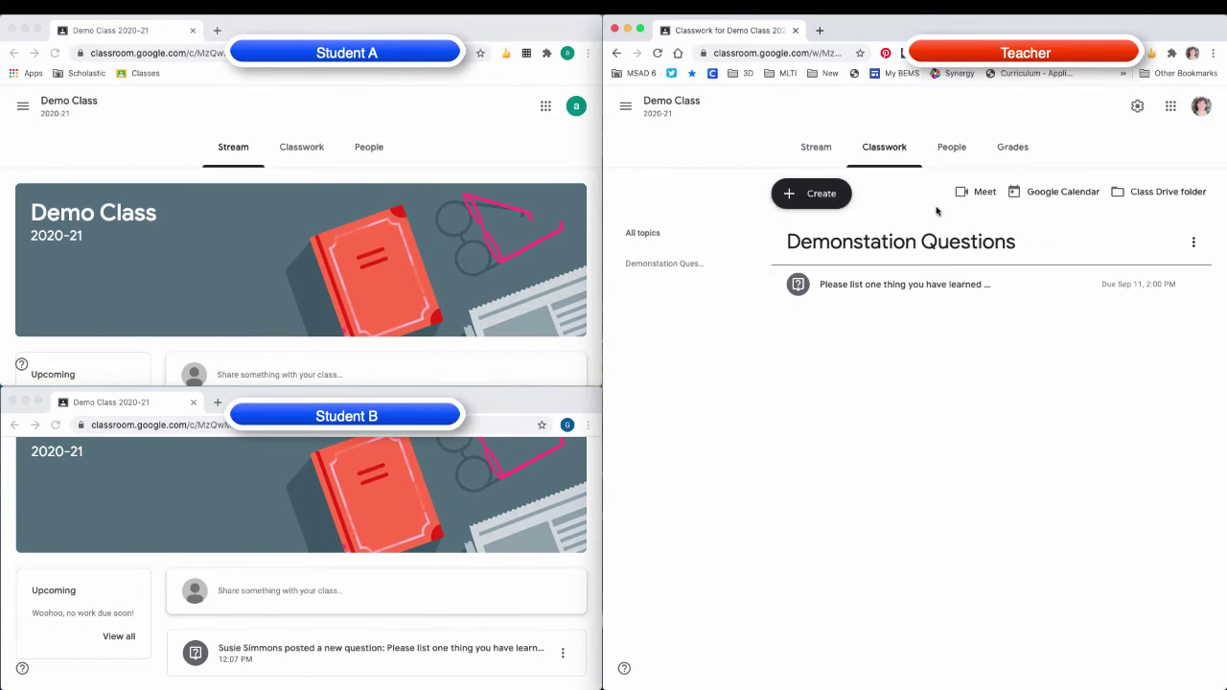
{"action": "left_click", "coordinate": [810, 194]}
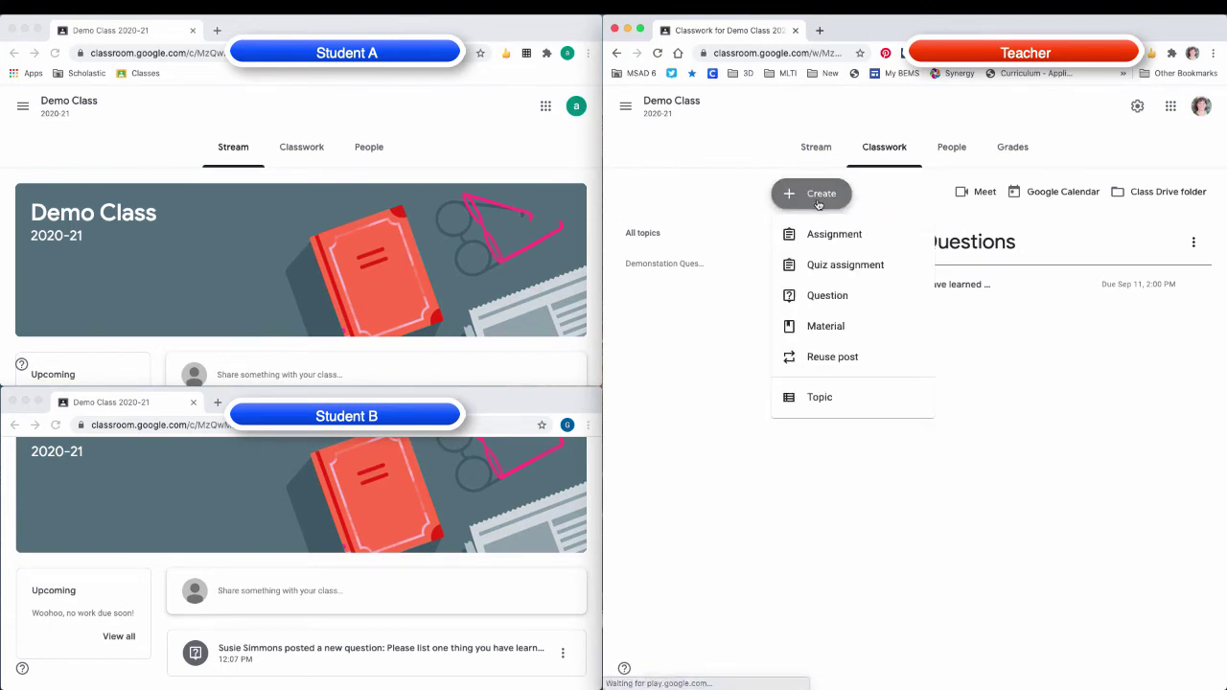
{"action": "left_click", "coordinate": [826, 296]}
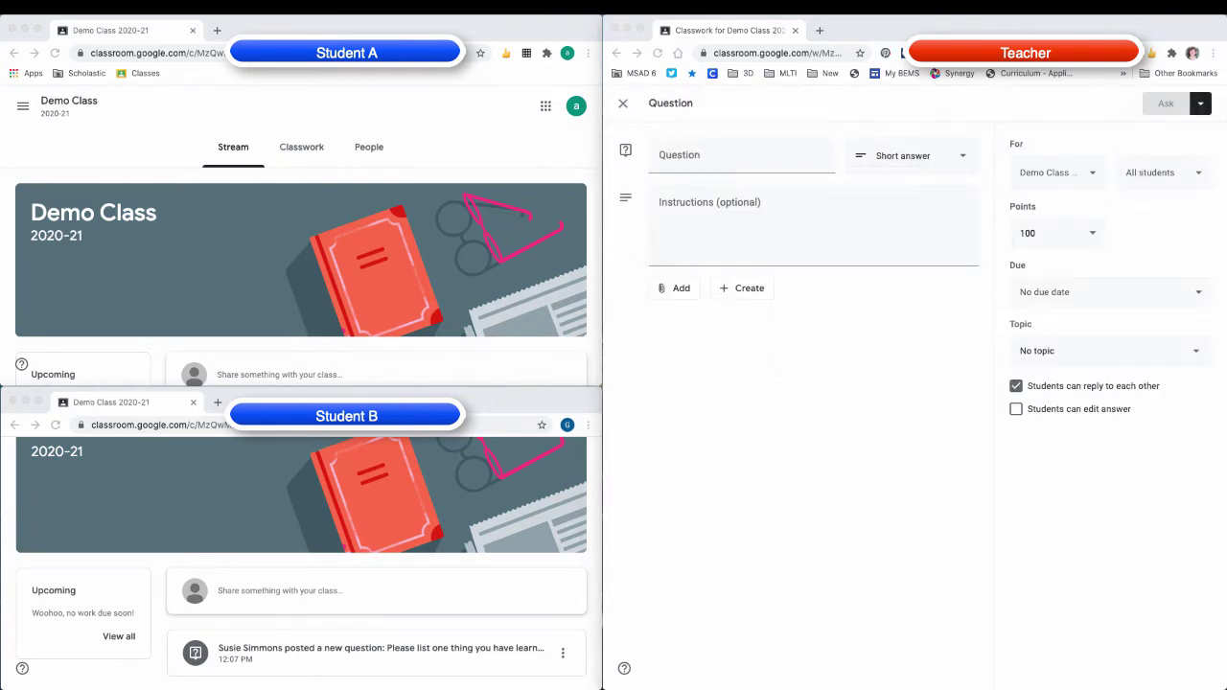
{"action": "left_click", "coordinate": [761, 164]}
{"action": "type", "text": "What did you struggle with this week?"}
{"action": "left_click", "coordinate": [818, 226]}
{"action": "type", "text": "Short answer, student CANNOT reply to each other."}
- Make the new question worth 1 point and set it due Sep 11 at 2:00PM
{"action": "left_click", "coordinate": [1045, 233]}
{"action": "key", "text": "BackSpace"}
{"action": "key", "text": "BackSpace"}
{"action": "left_click", "coordinate": [1102, 291]}
{"action": "left_click", "coordinate": [1064, 340]}
{"action": "left_click", "coordinate": [1092, 388]}
{"action": "type", "text": "2:00PM"}
- Assign the new question to the Demonstation Questions topic and post it to the class
{"action": "left_click", "coordinate": [1103, 351]}
{"action": "left_click", "coordinate": [1064, 421]}
{"action": "left_click", "coordinate": [1166, 102]}
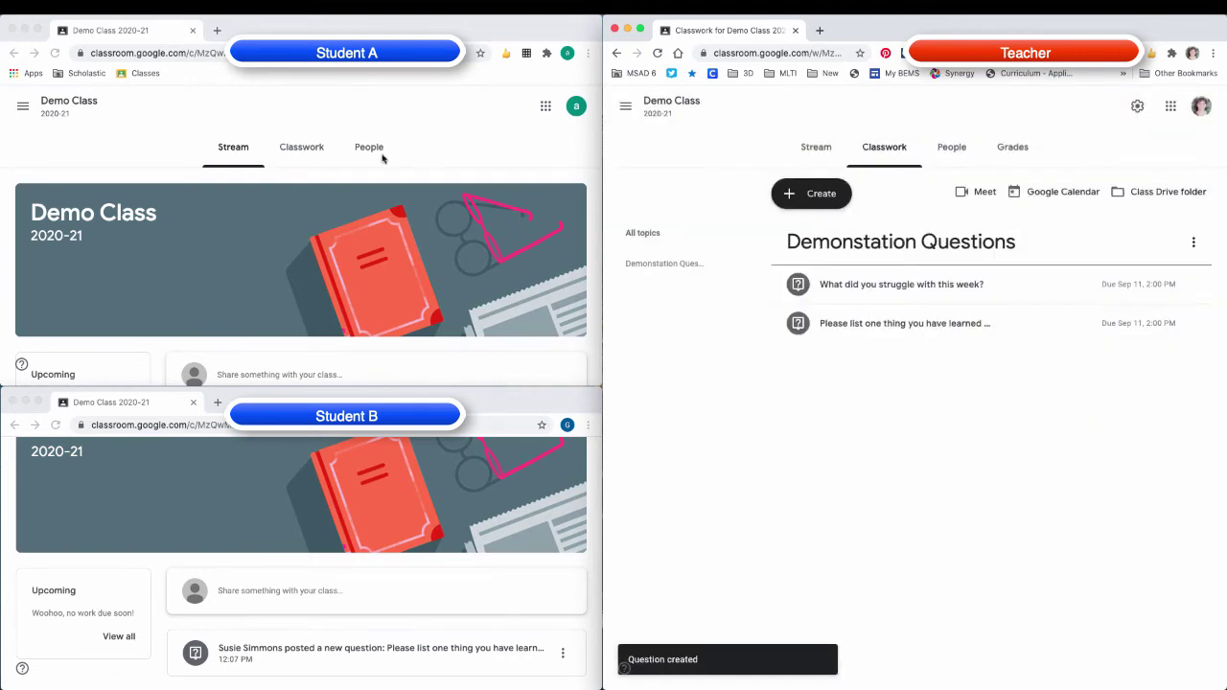
- Open the Classwork page for Student A and Student B again
{"action": "left_click", "coordinate": [271, 128]}
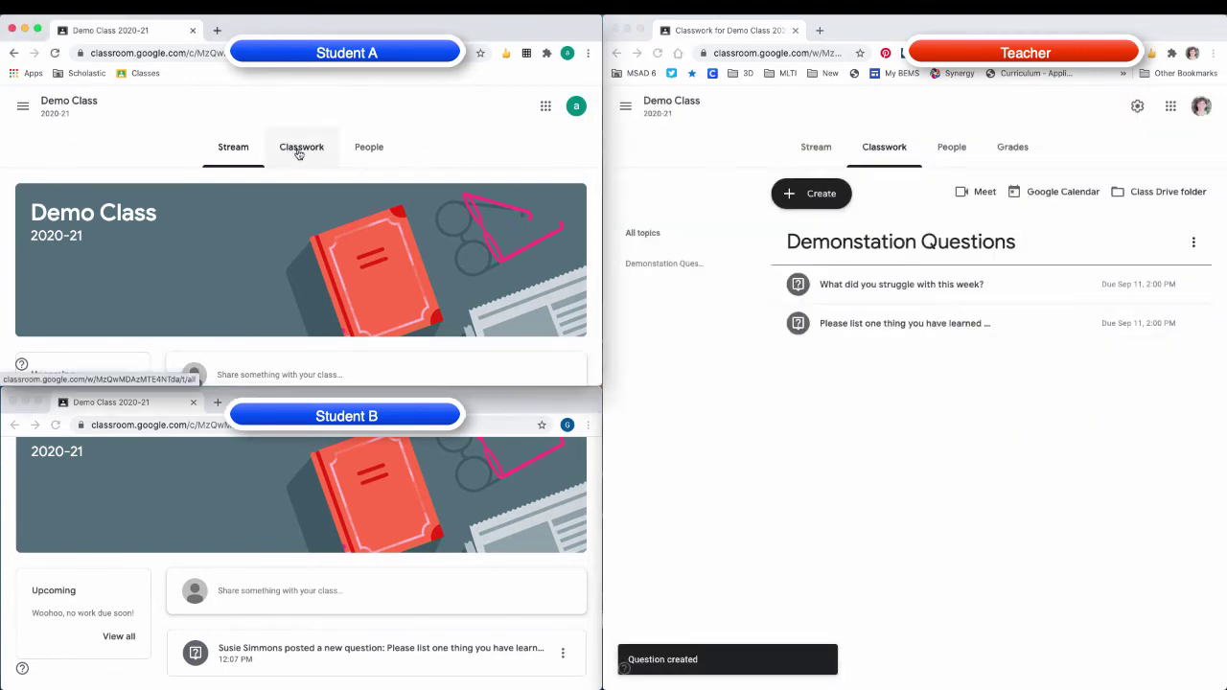
{"action": "left_click", "coordinate": [297, 149]}
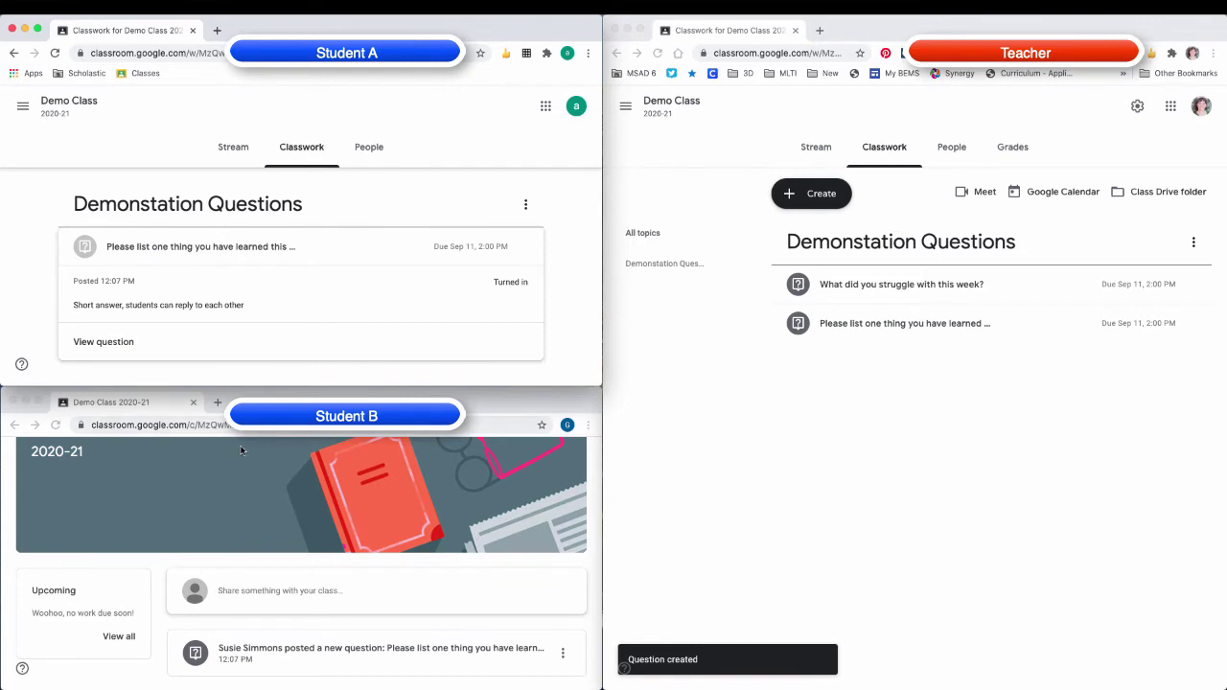
{"action": "scroll", "coordinate": [269, 507], "scroll_direction": "up", "scroll_amount": 5}
{"action": "left_click", "coordinate": [320, 502]}
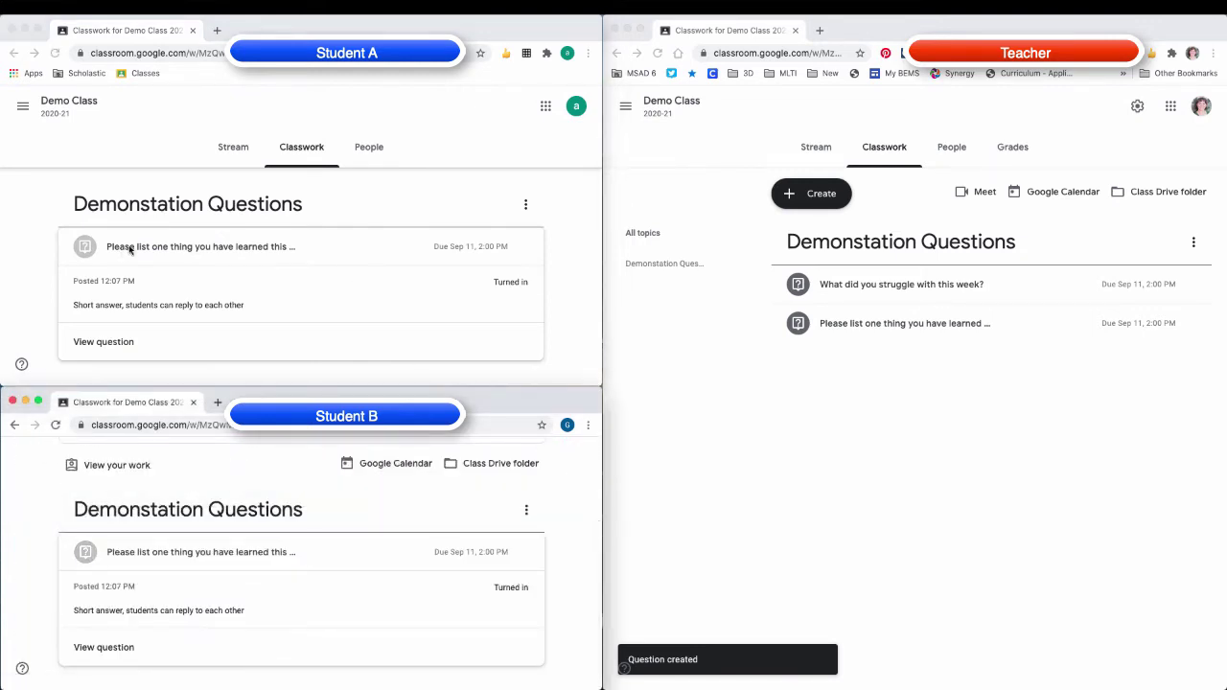
- Collapse the expanded "Please list one thing you have learned this ..." question on the Classwork pages of Student A and Student B
{"action": "left_click", "coordinate": [216, 248]}
{"action": "scroll", "coordinate": [316, 255], "scroll_direction": "up", "scroll_amount": 2}
{"action": "left_click", "coordinate": [332, 316]}
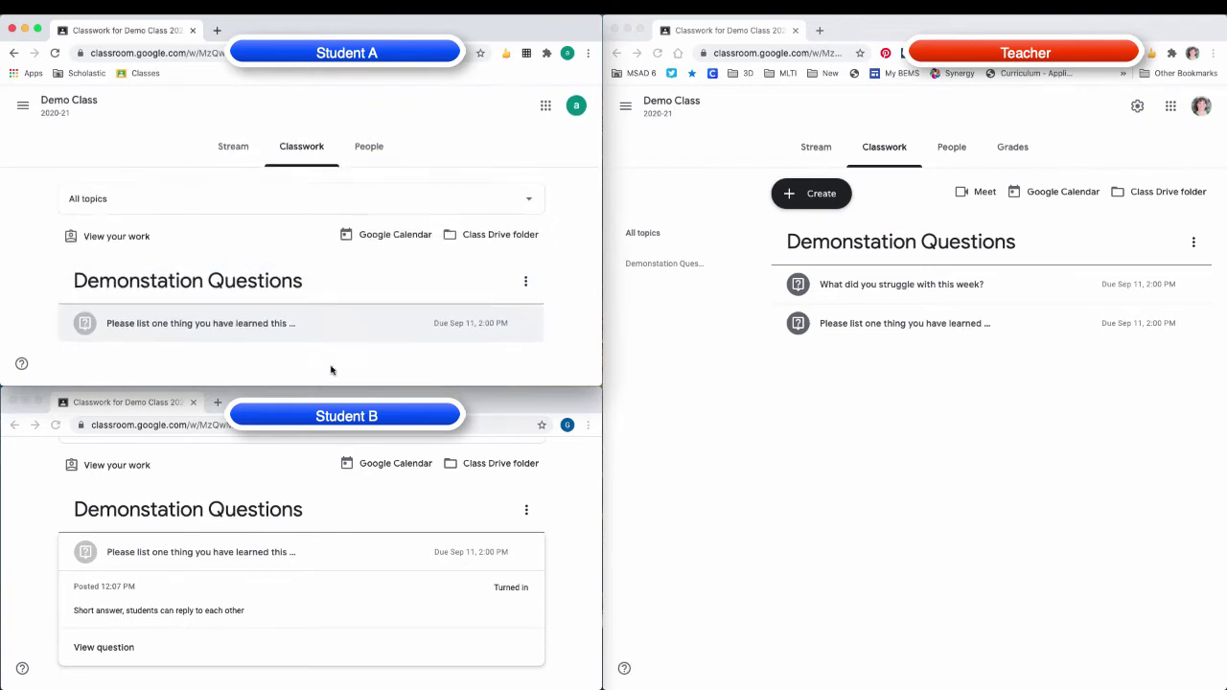
{"action": "left_click", "coordinate": [243, 566]}
{"action": "scroll", "coordinate": [288, 499], "scroll_direction": "up", "scroll_amount": 1}
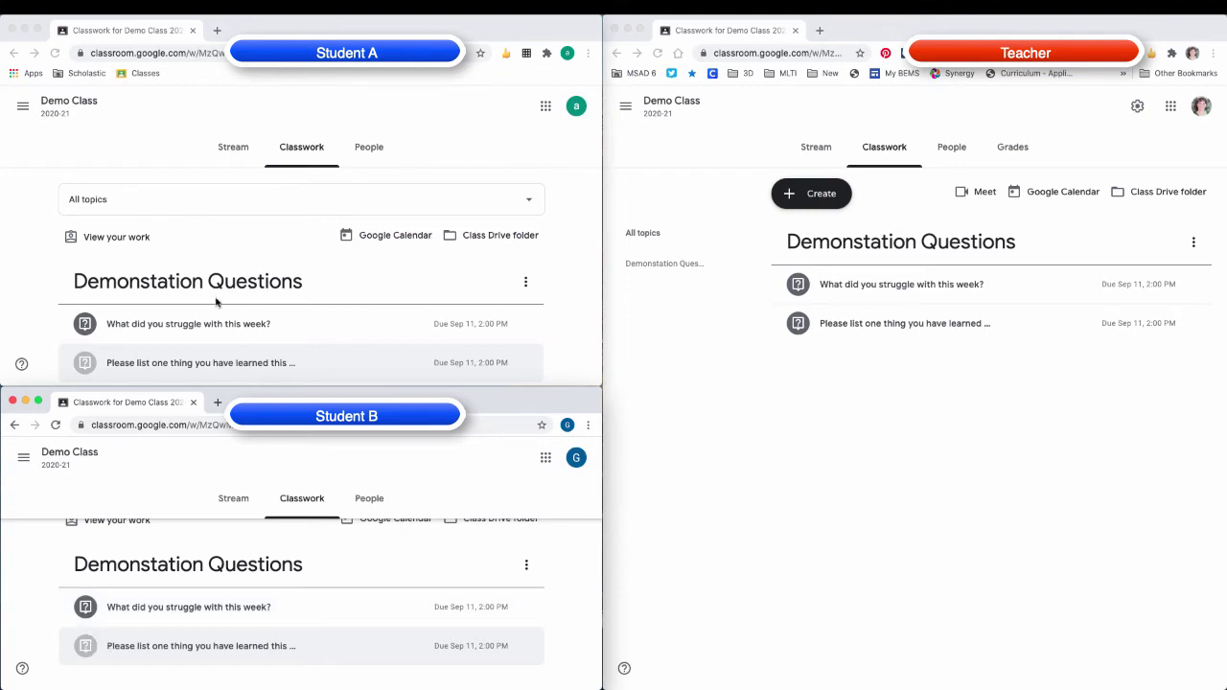
- As Student A, open the full page of the question "What did you struggle with this week?"
{"action": "left_click", "coordinate": [221, 326]}
{"action": "left_click", "coordinate": [199, 332]}
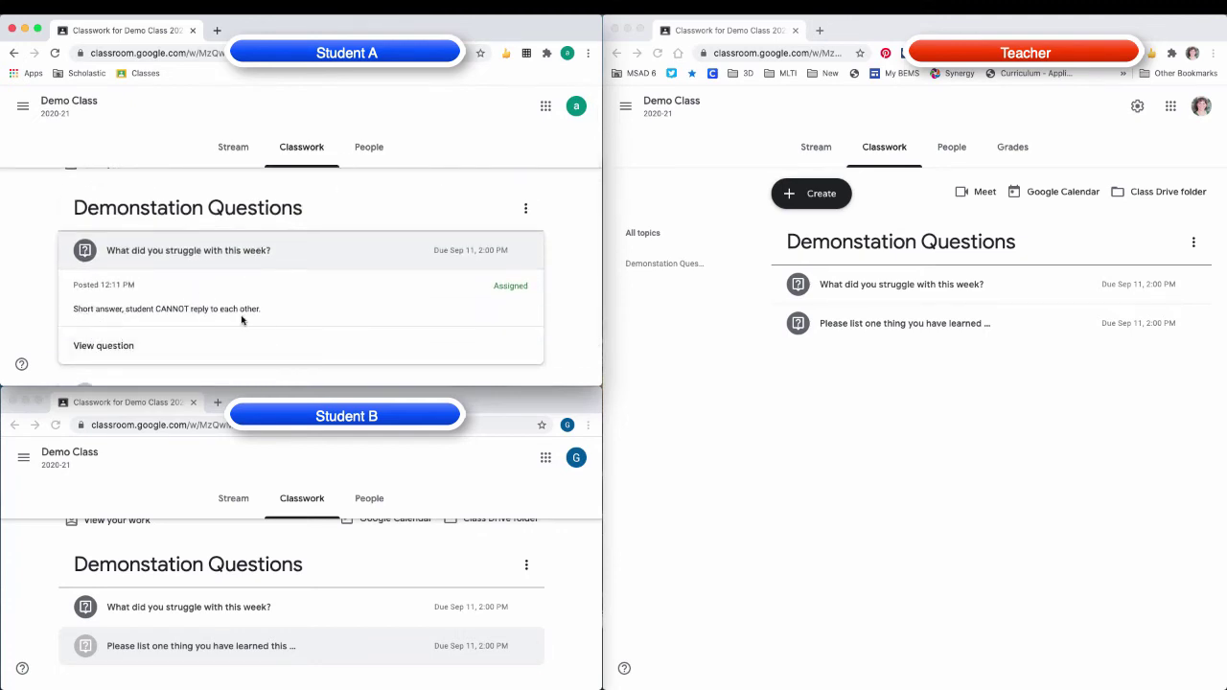
{"action": "left_click", "coordinate": [125, 347]}
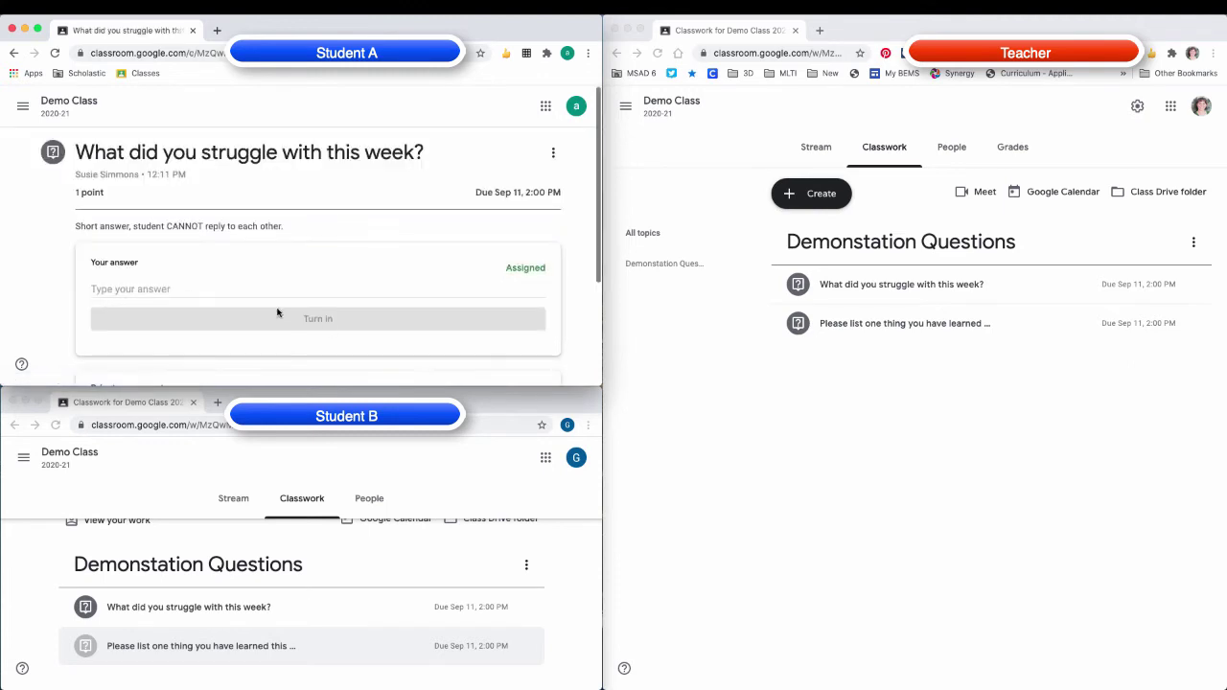
- As Student A, answer the question with "This week was a whirlwind. I'm tired!" and turn it in
{"action": "left_click", "coordinate": [233, 287]}
{"action": "type", "text": "This week was a whirlwind. I"}
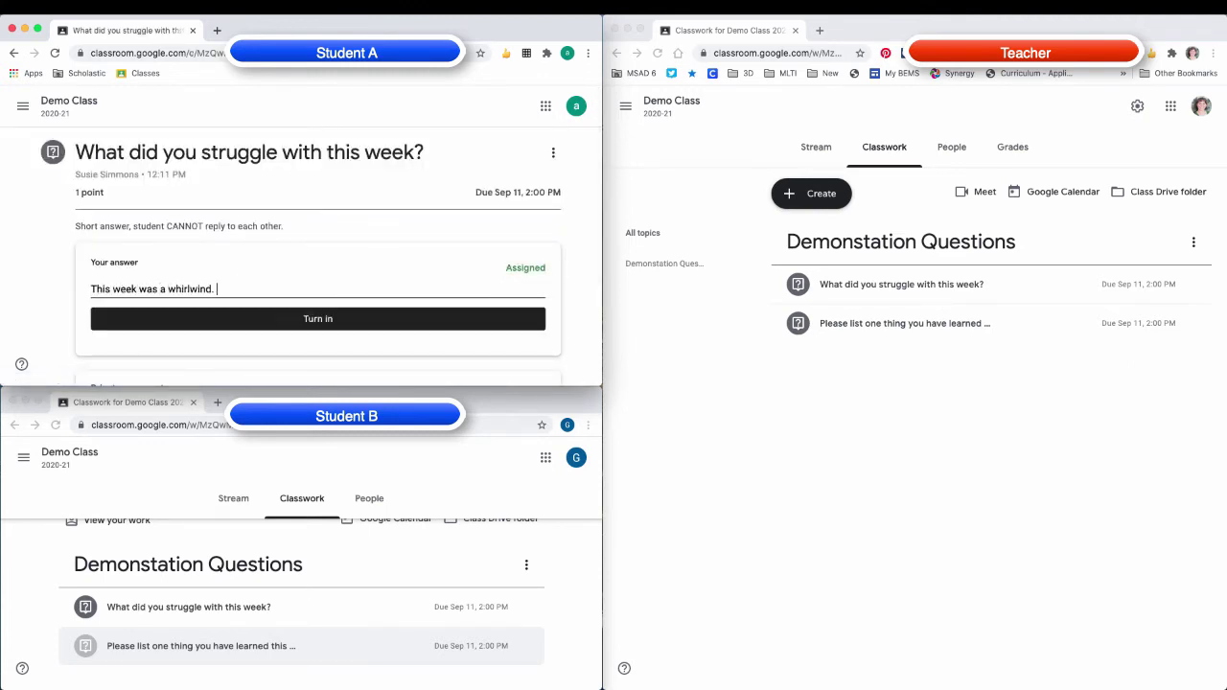
{"action": "type", "text": "'m tired!"}
{"action": "left_click", "coordinate": [331, 318]}
{"action": "left_click", "coordinate": [383, 273]}
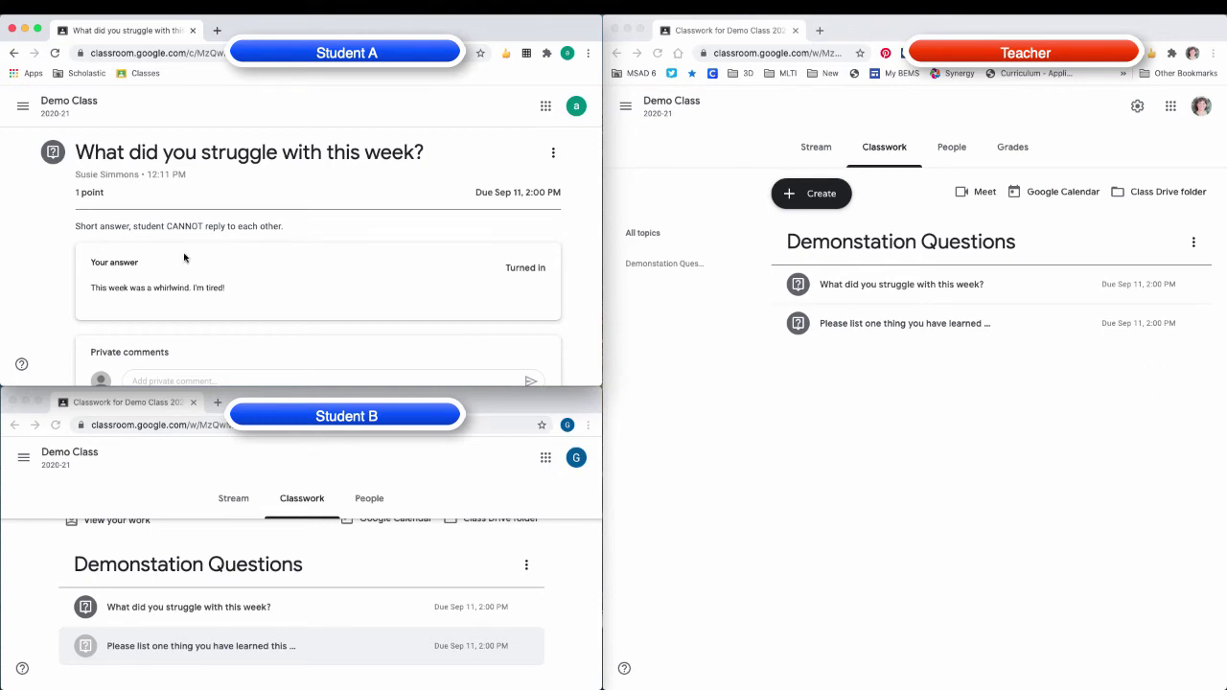
{"action": "scroll", "coordinate": [158, 312], "scroll_direction": "down", "scroll_amount": 3}
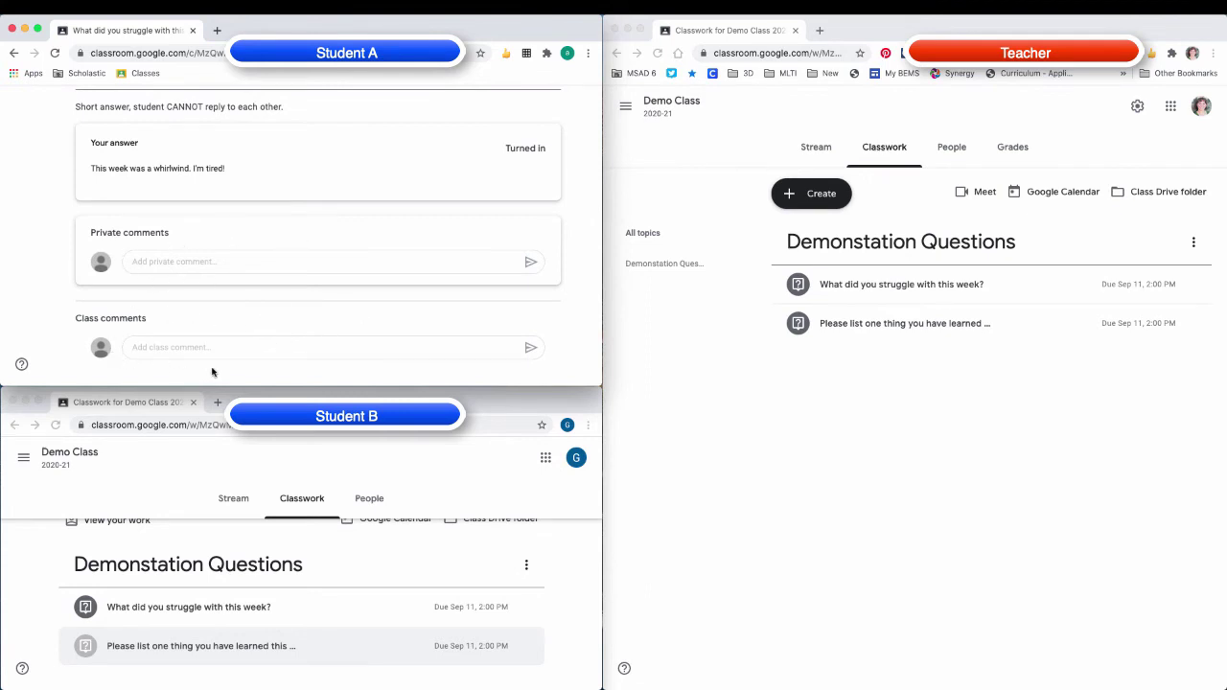
- As Student B, open the full page of the question "What did you struggle with this week?"
{"action": "left_click", "coordinate": [163, 607]}
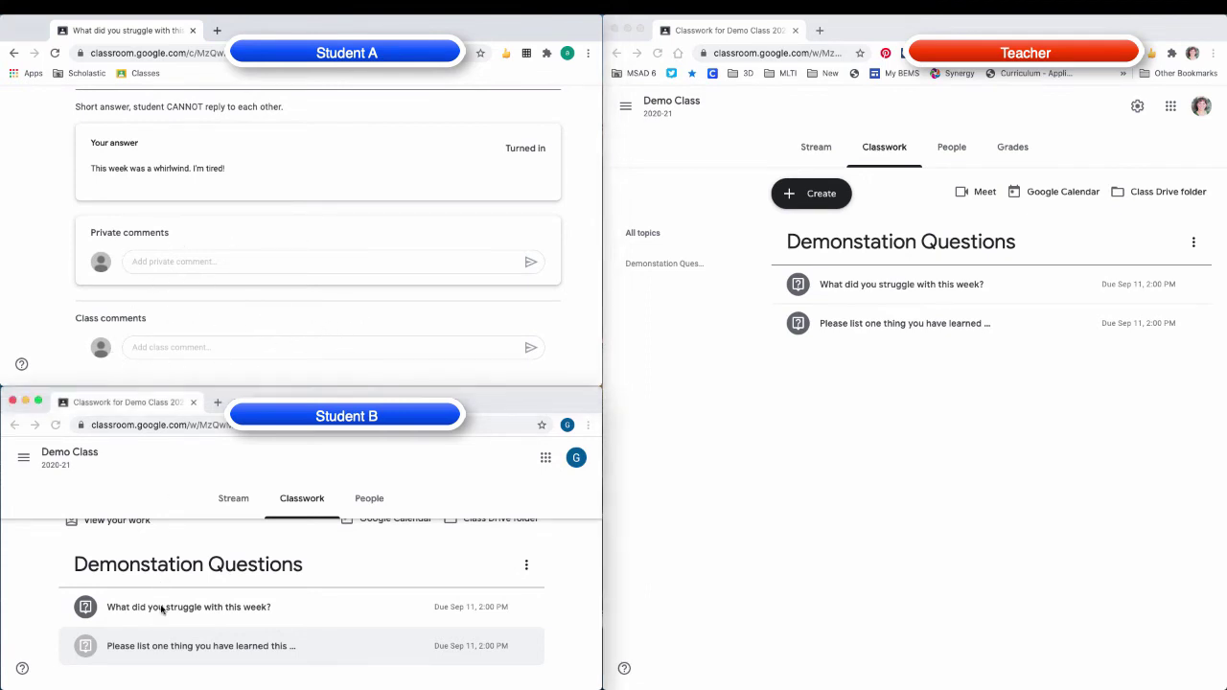
{"action": "left_click", "coordinate": [165, 607]}
{"action": "scroll", "coordinate": [163, 612], "scroll_direction": "down", "scroll_amount": 2}
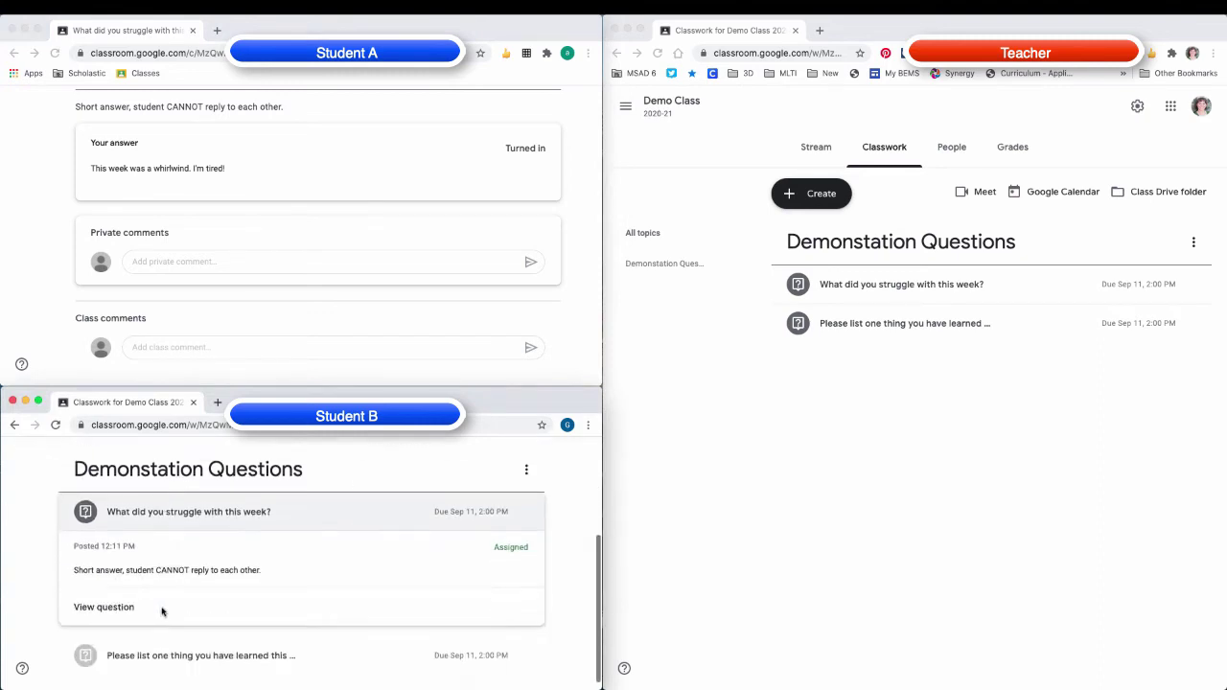
{"action": "left_click", "coordinate": [100, 608]}
{"action": "scroll", "coordinate": [314, 629], "scroll_direction": "down", "scroll_amount": 3}
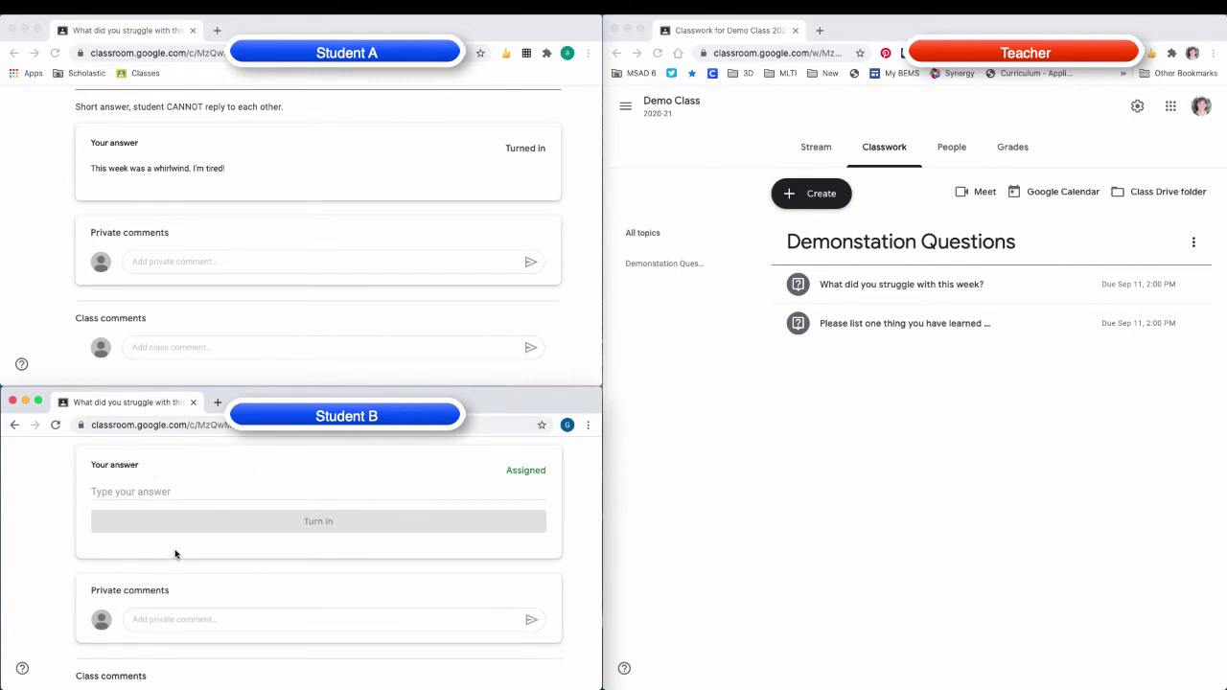
- As Student B, answer the question with "This week was great!" and turn it in
{"action": "left_click", "coordinate": [158, 490]}
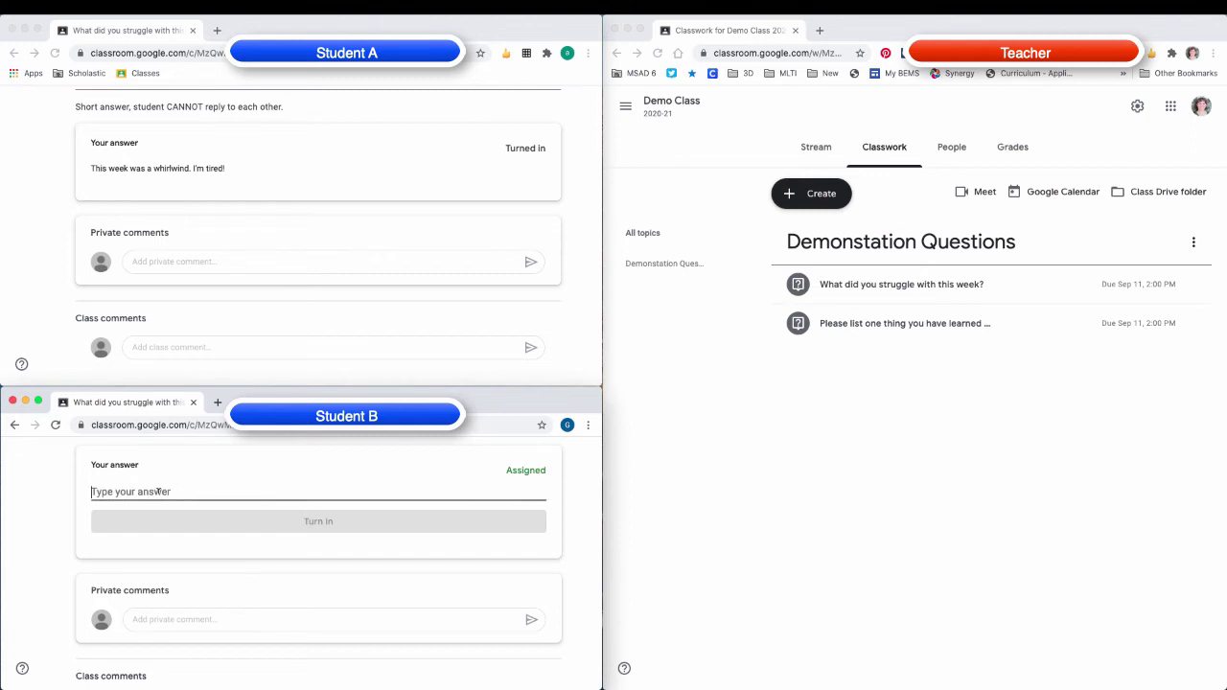
{"action": "type", "text": "This week was great!"}
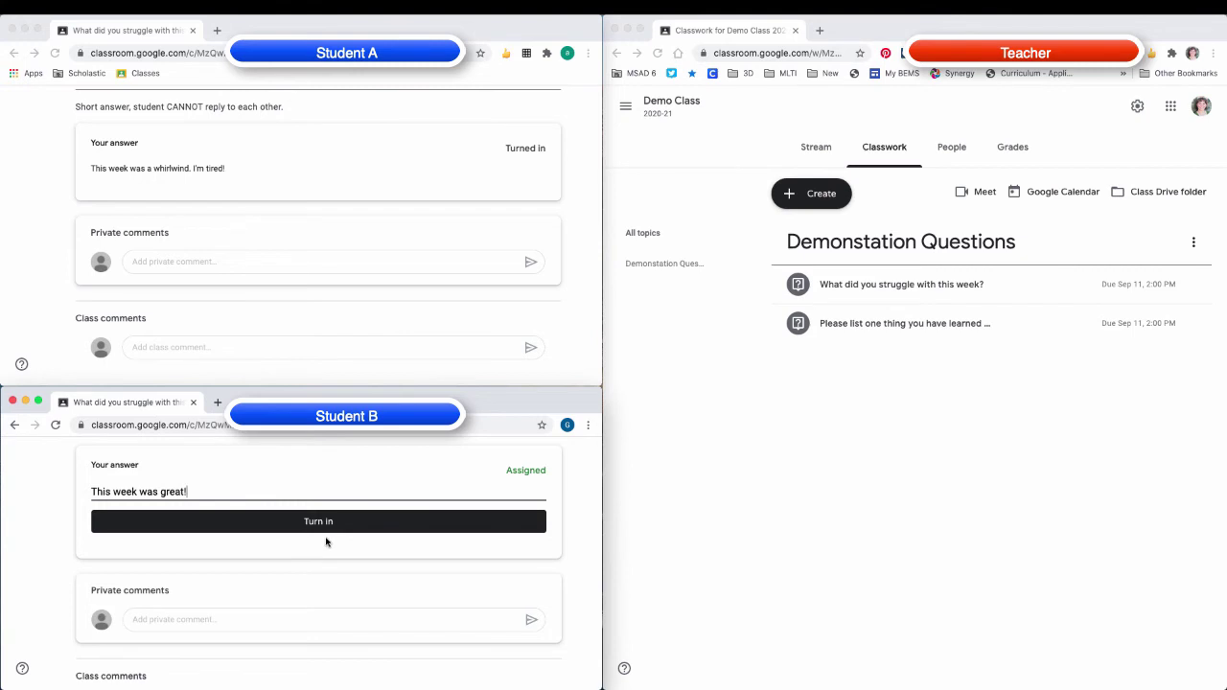
{"action": "left_click", "coordinate": [350, 521]}
{"action": "left_click", "coordinate": [374, 598]}
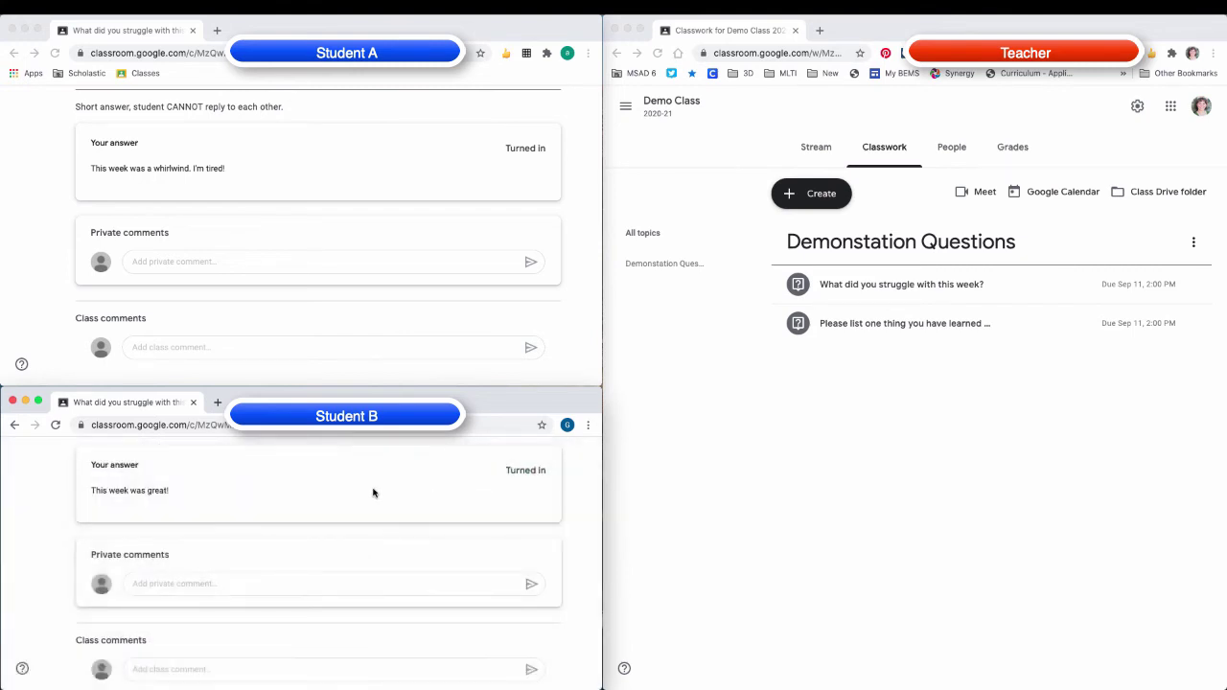
- Reload the question page for both students and check whether classmates' answers or a reply option are offered
{"action": "scroll", "coordinate": [296, 512], "scroll_direction": "up", "scroll_amount": 5}
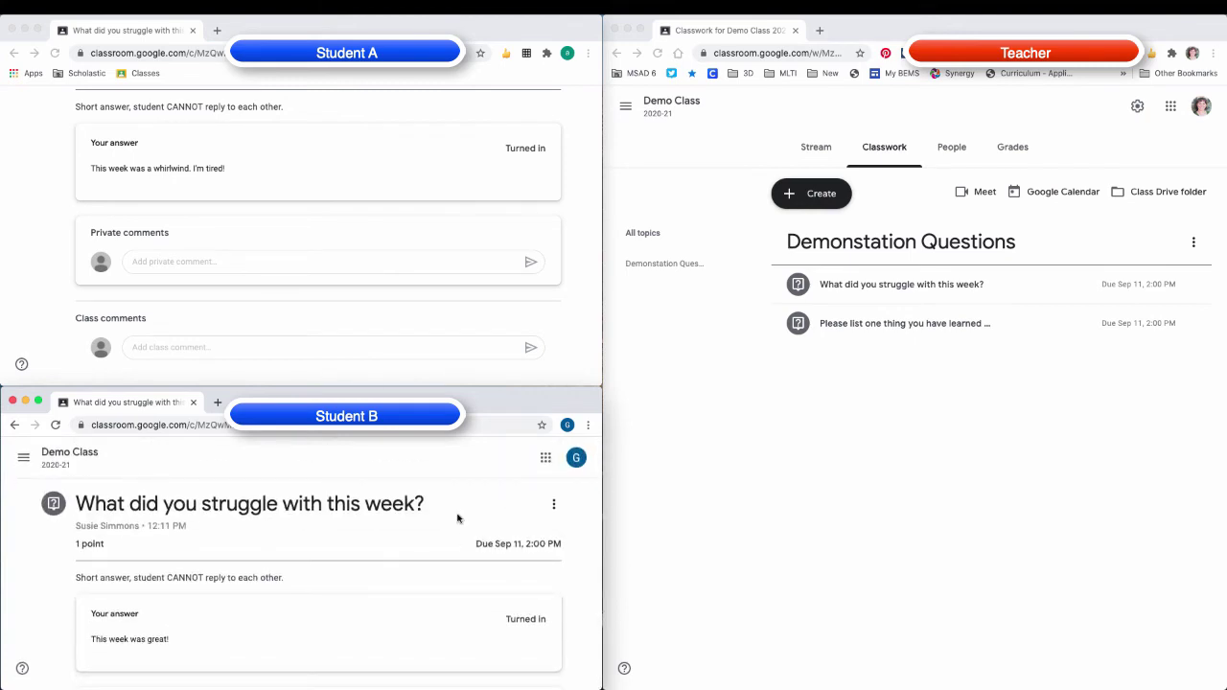
{"action": "scroll", "coordinate": [221, 193], "scroll_direction": "up", "scroll_amount": 3}
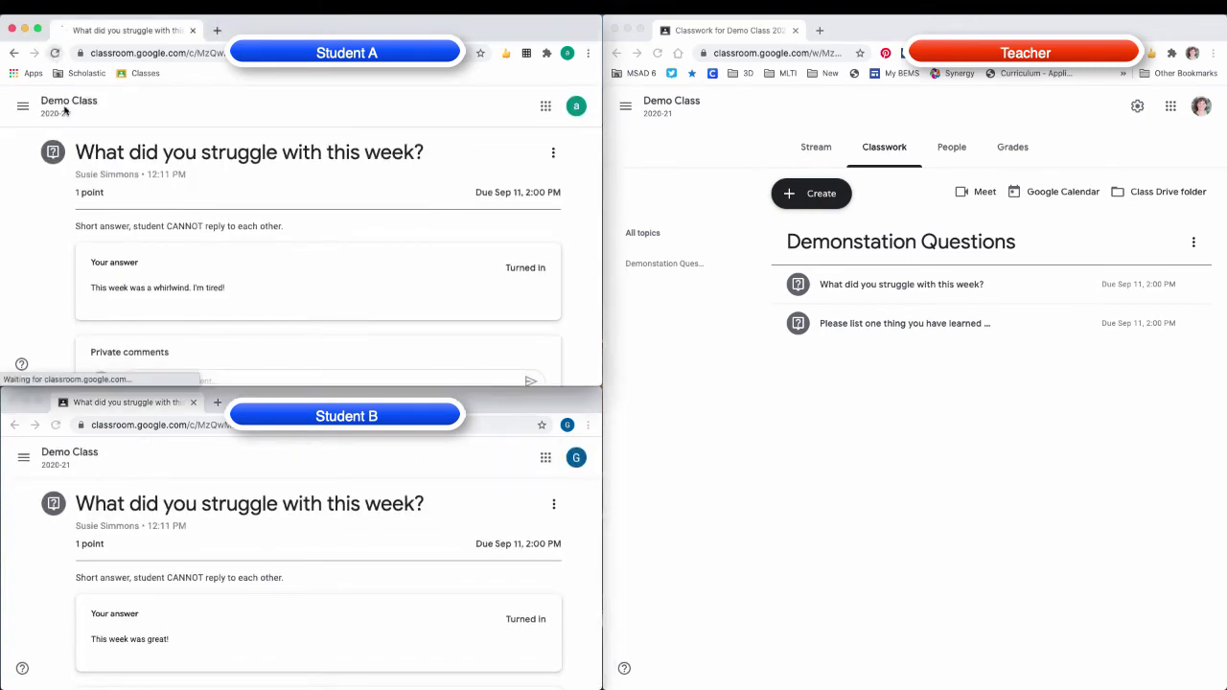
{"action": "left_click", "coordinate": [55, 424]}
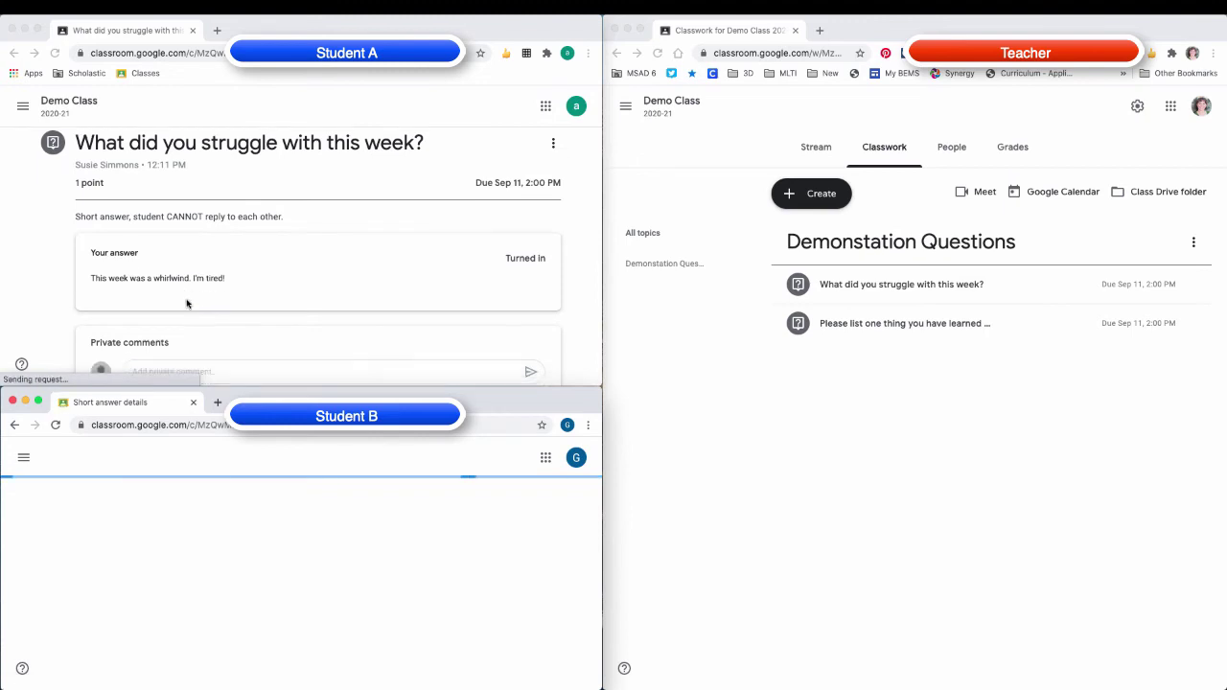
{"action": "scroll", "coordinate": [187, 304], "scroll_direction": "down", "scroll_amount": 3}
{"action": "scroll", "coordinate": [187, 304], "scroll_direction": "up", "scroll_amount": 4}
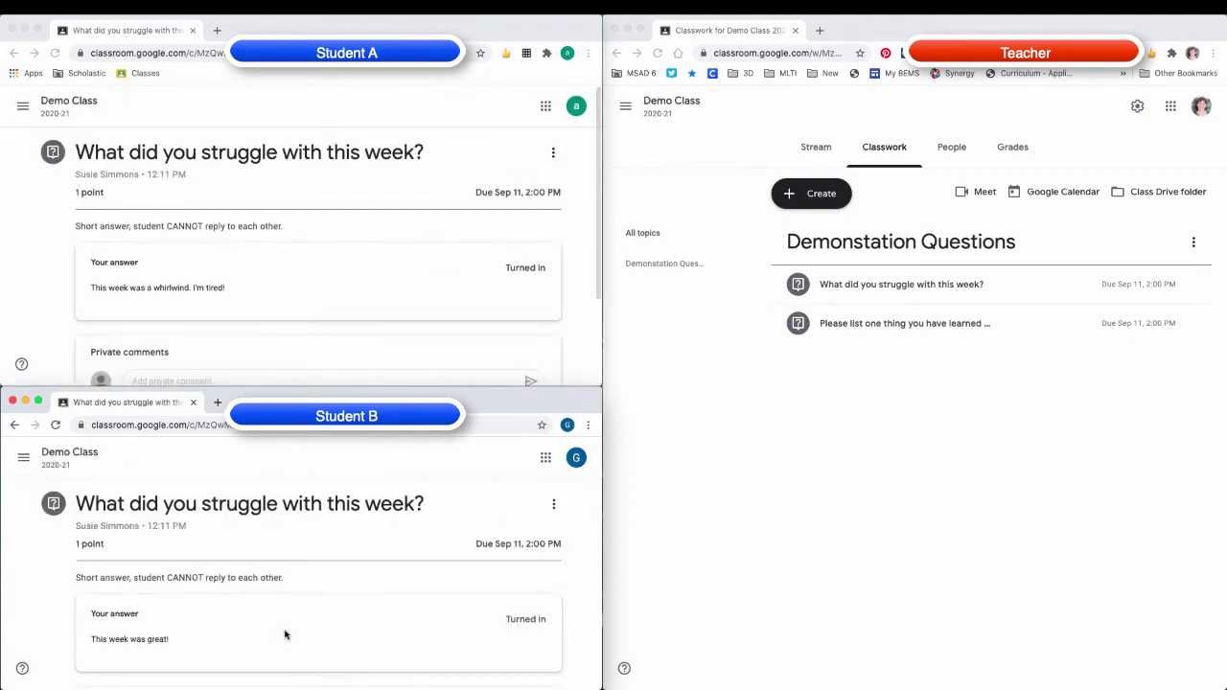
{"action": "scroll", "coordinate": [284, 634], "scroll_direction": "down", "scroll_amount": 3}
{"action": "scroll", "coordinate": [284, 633], "scroll_direction": "up", "scroll_amount": 3}
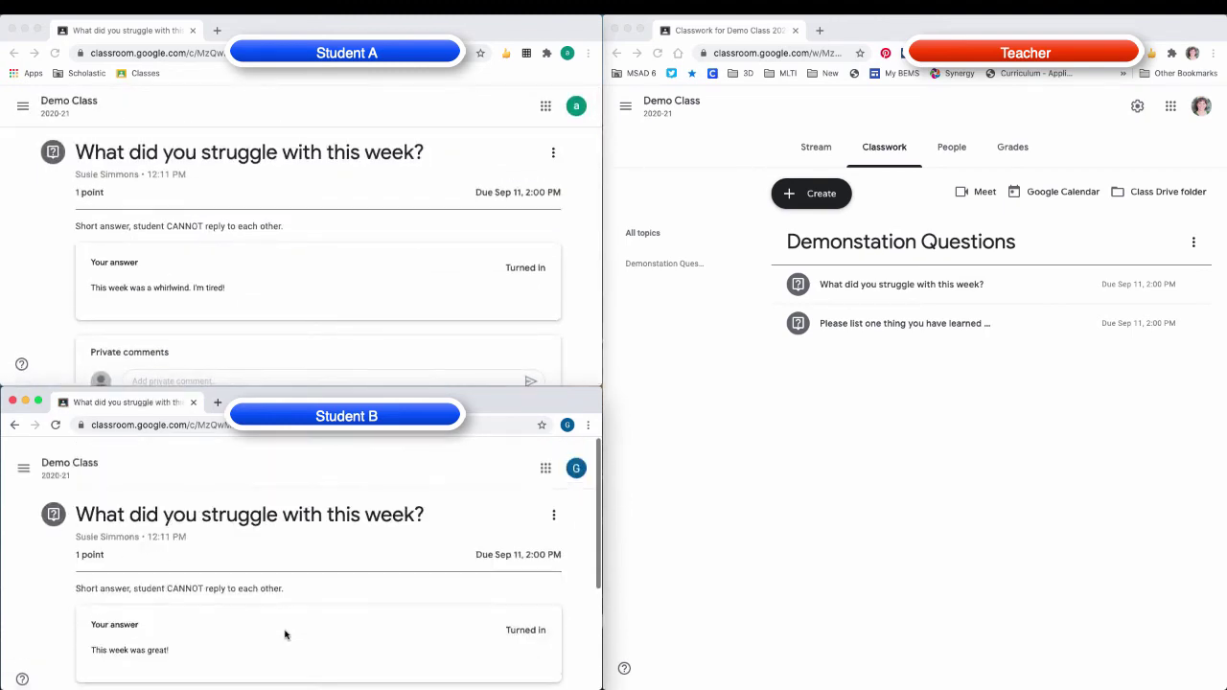
- Return Student B and Student A to the Demo Class stream
{"action": "left_click", "coordinate": [58, 451]}
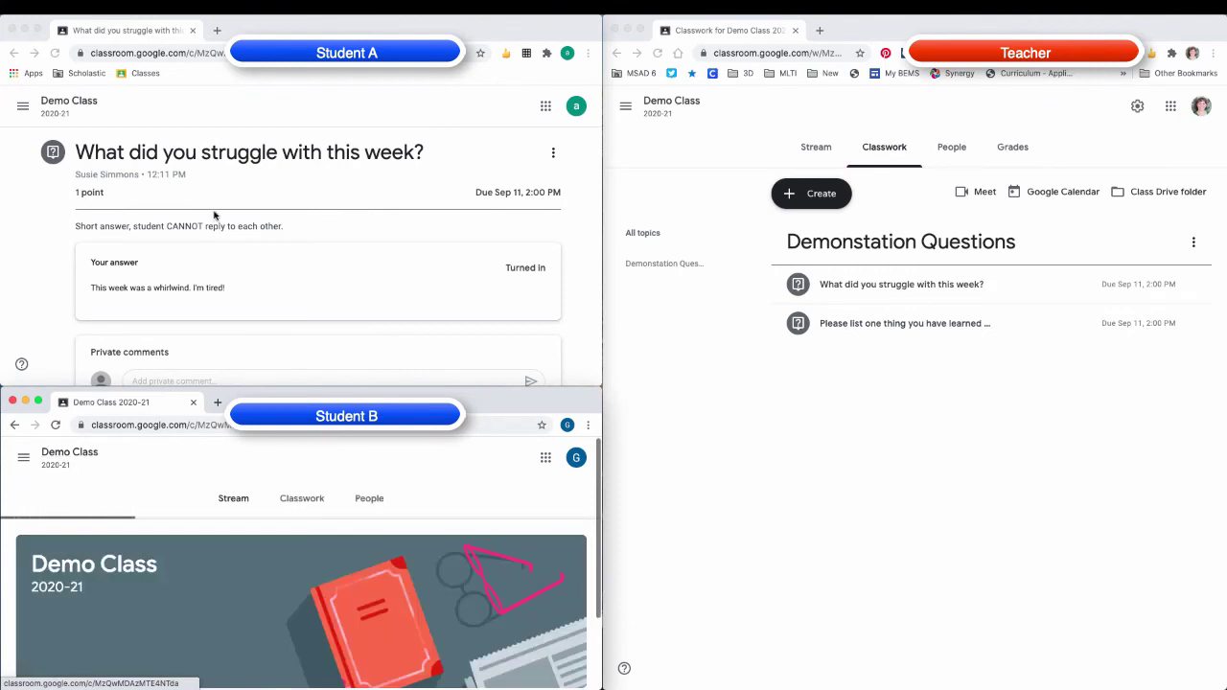
{"action": "left_click", "coordinate": [81, 108]}
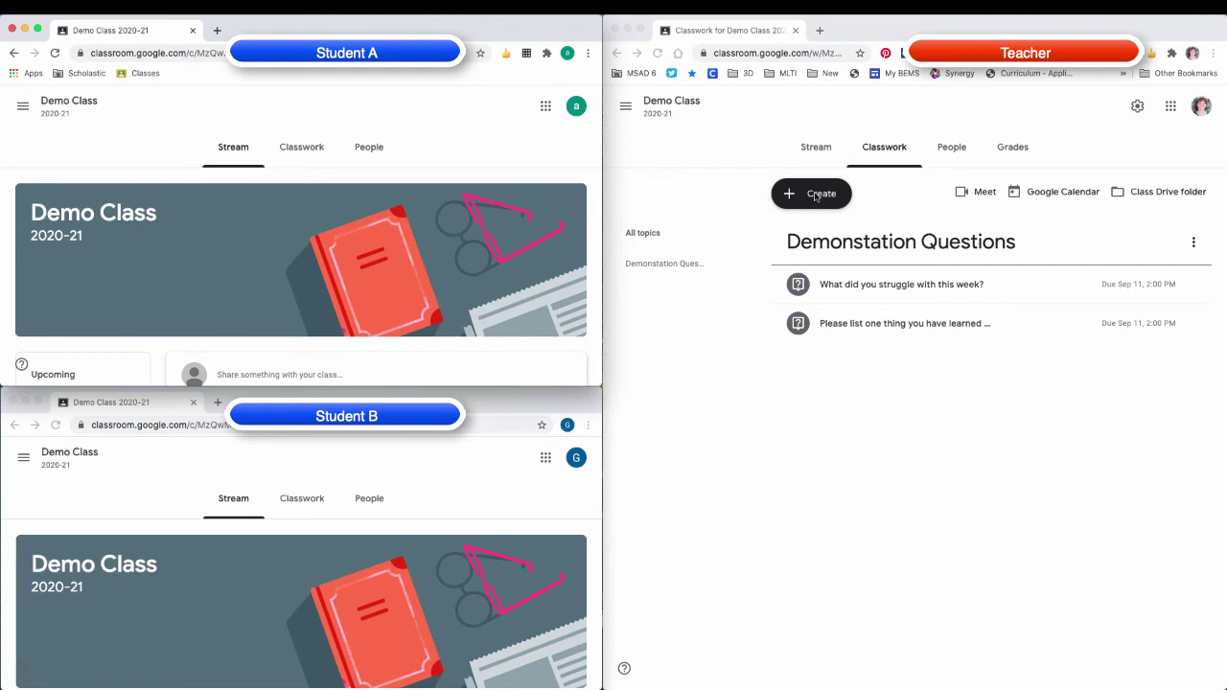
- As the teacher, create a new multiple choice question titled "Today is Friday."
{"action": "left_click", "coordinate": [815, 195]}
{"action": "left_click", "coordinate": [830, 195]}
{"action": "left_click", "coordinate": [827, 295]}
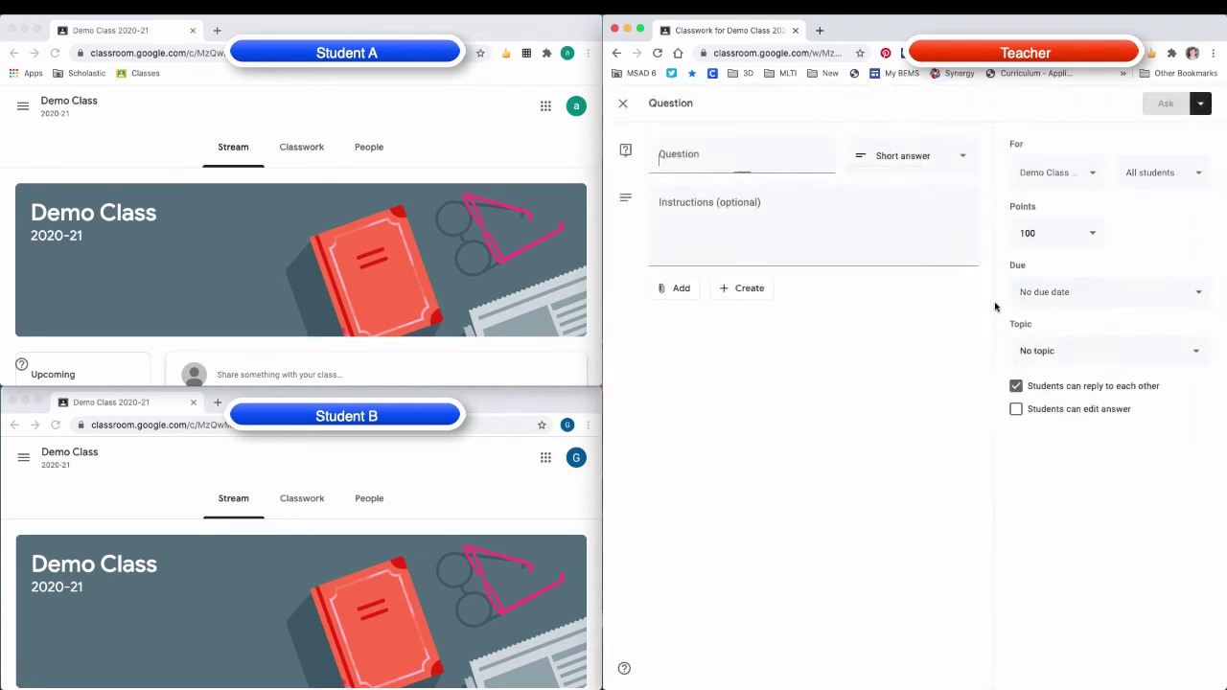
{"action": "left_click", "coordinate": [920, 157]}
{"action": "left_click", "coordinate": [875, 186]}
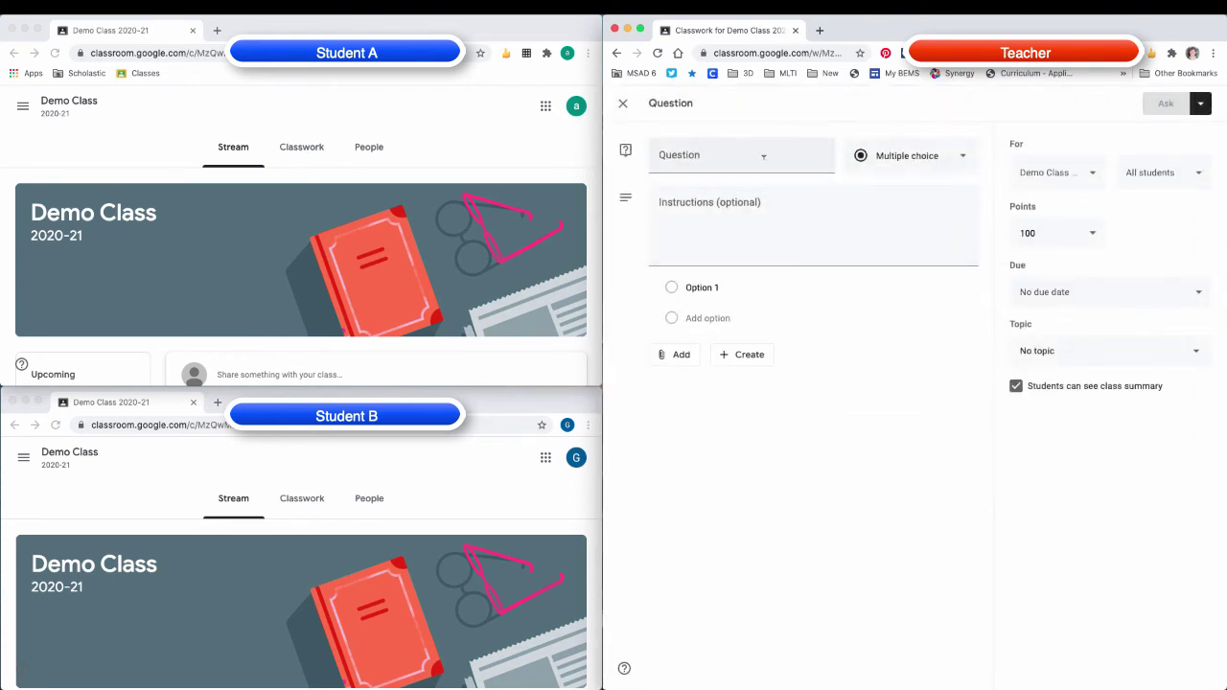
{"action": "left_click", "coordinate": [763, 157]}
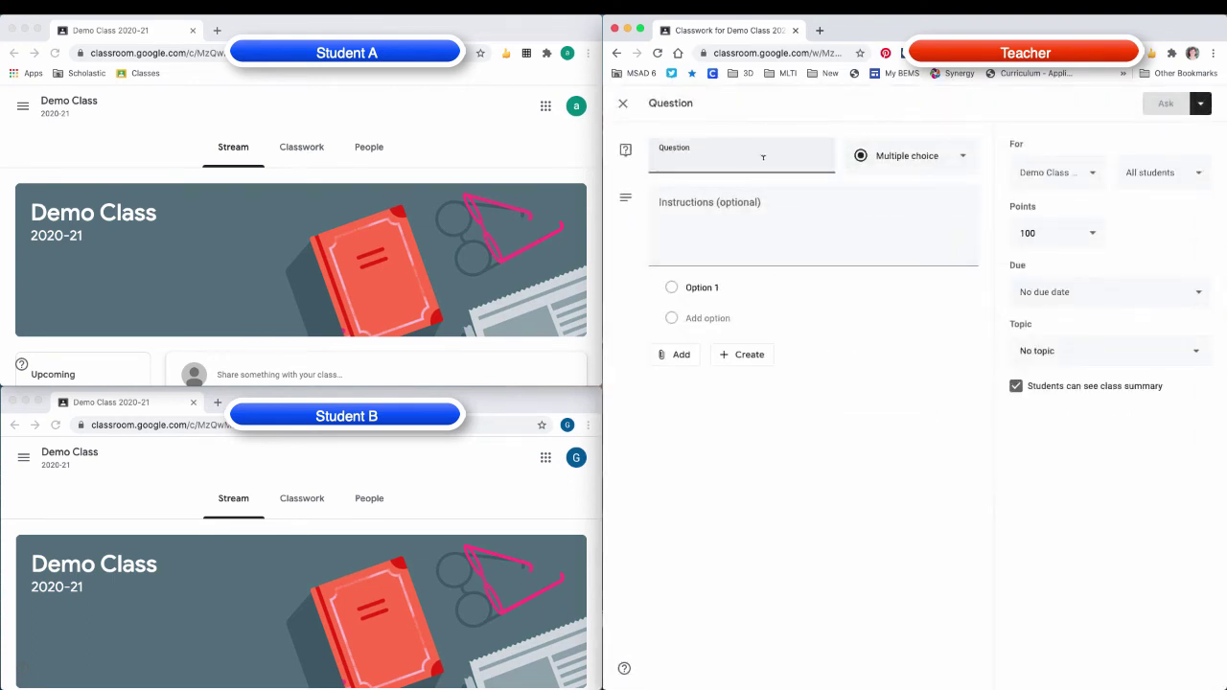
{"action": "type", "text": "Today is Friday."}
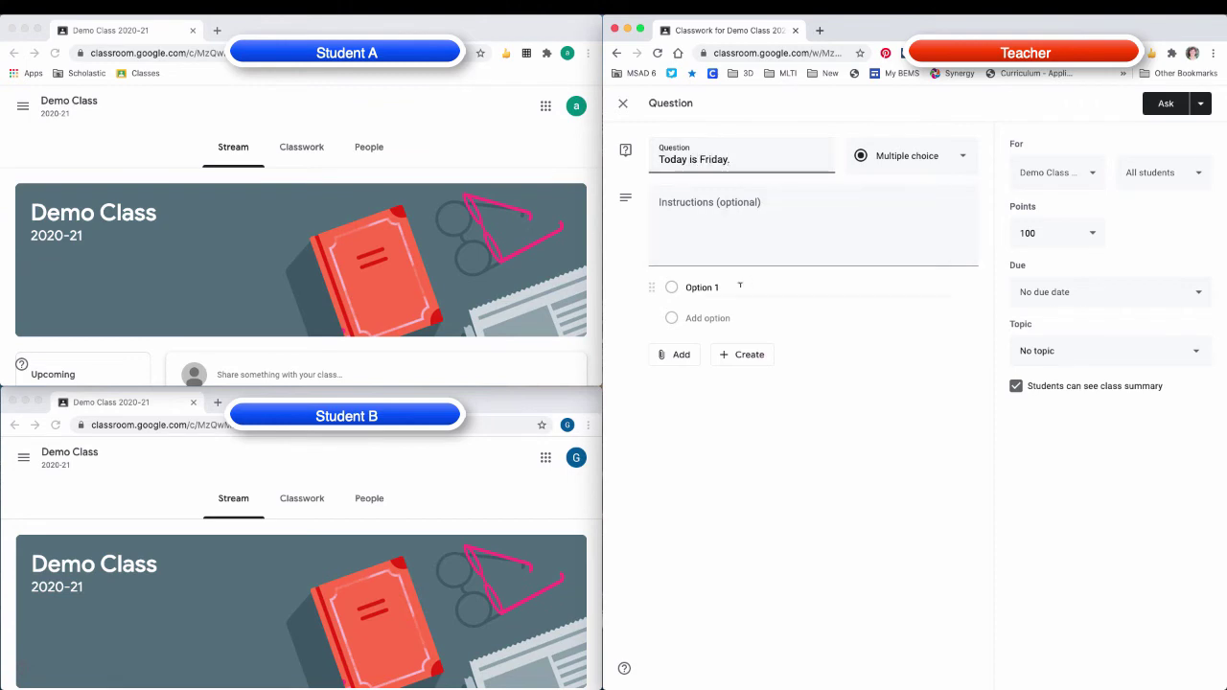
- Give the multiple choice question the answer options True and False
{"action": "left_click", "coordinate": [701, 288]}
{"action": "type", "text": "True"}
{"action": "key", "text": "Tab"}
{"action": "type", "text": "False"}
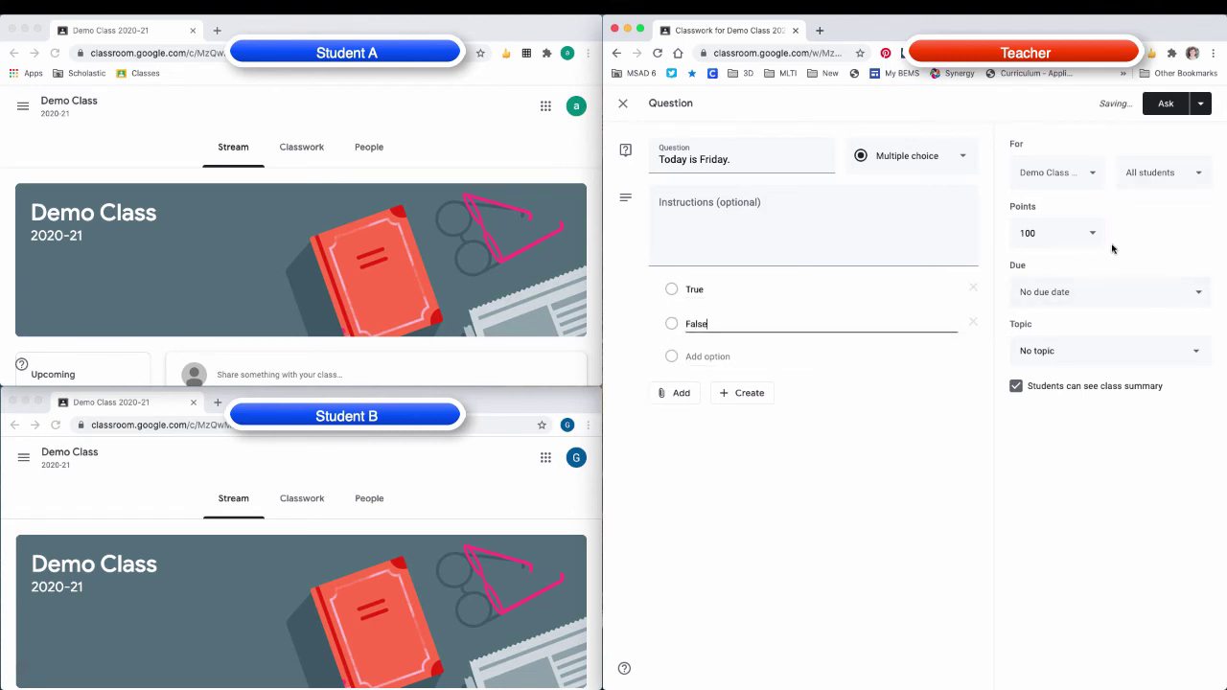
- Assign the question to the Demonstation Questions topic and disallow students from seeing the class summary
{"action": "left_click", "coordinate": [1067, 359]}
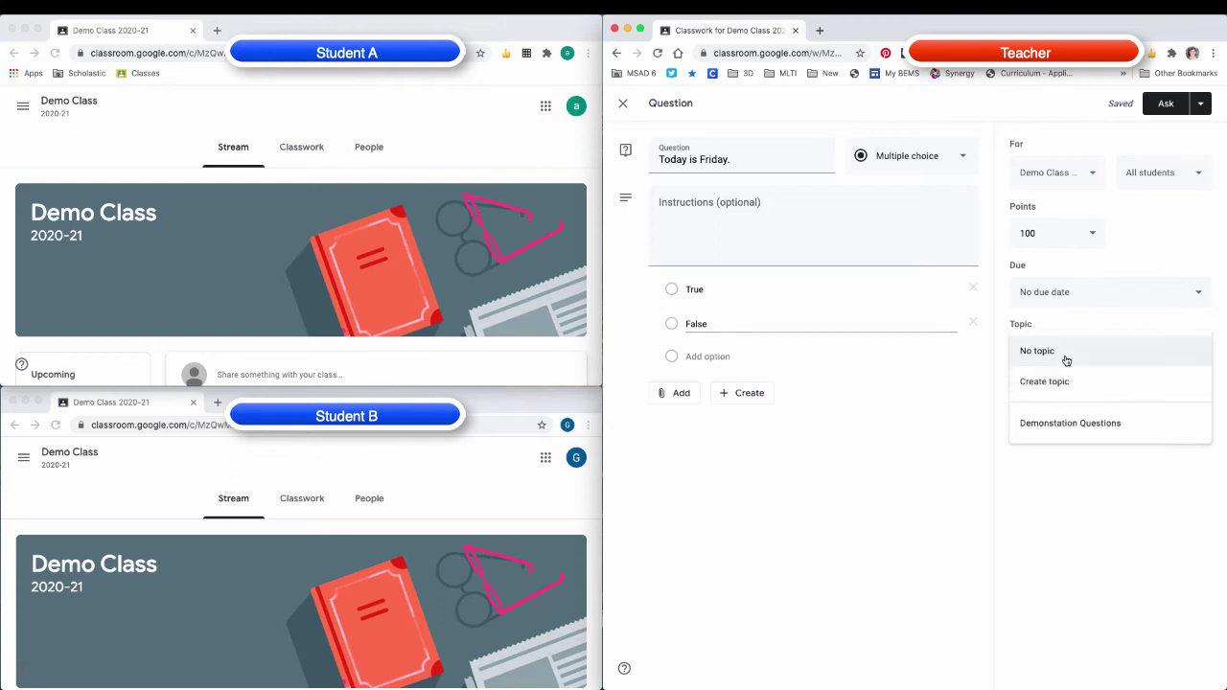
{"action": "left_click", "coordinate": [1068, 424]}
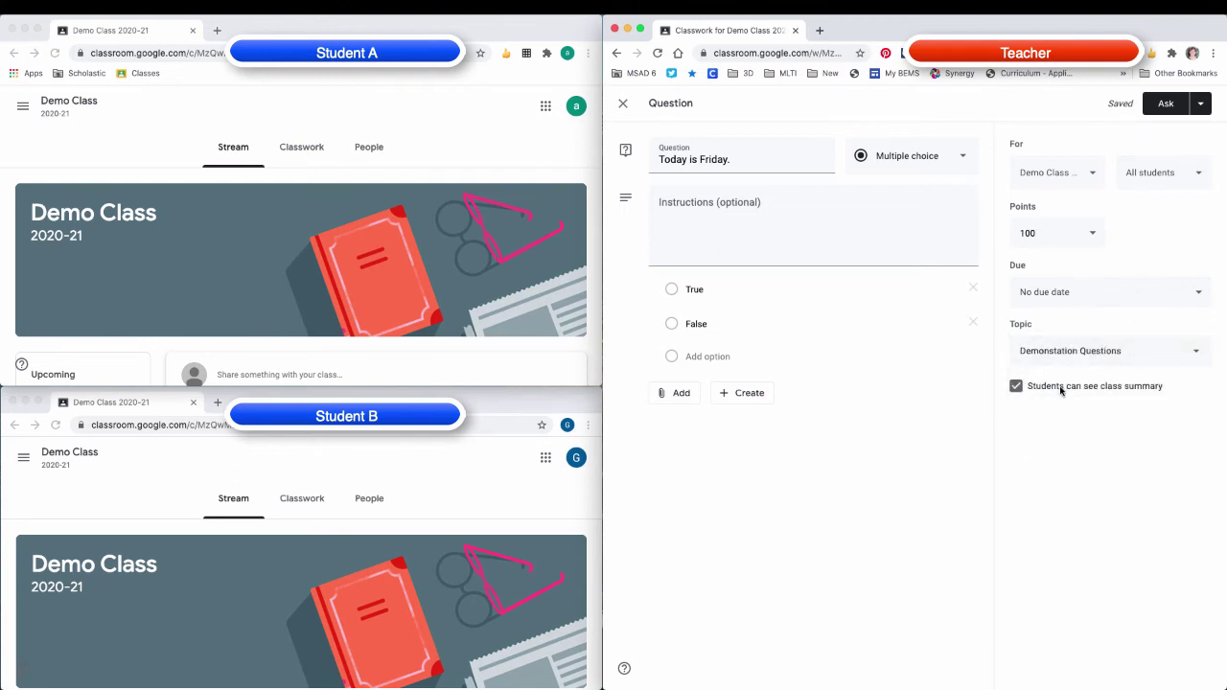
{"action": "left_click", "coordinate": [1030, 387]}
- Enter the instructions "Multiple choice question, not summary shown." and post the question to the class
{"action": "left_click", "coordinate": [902, 219]}
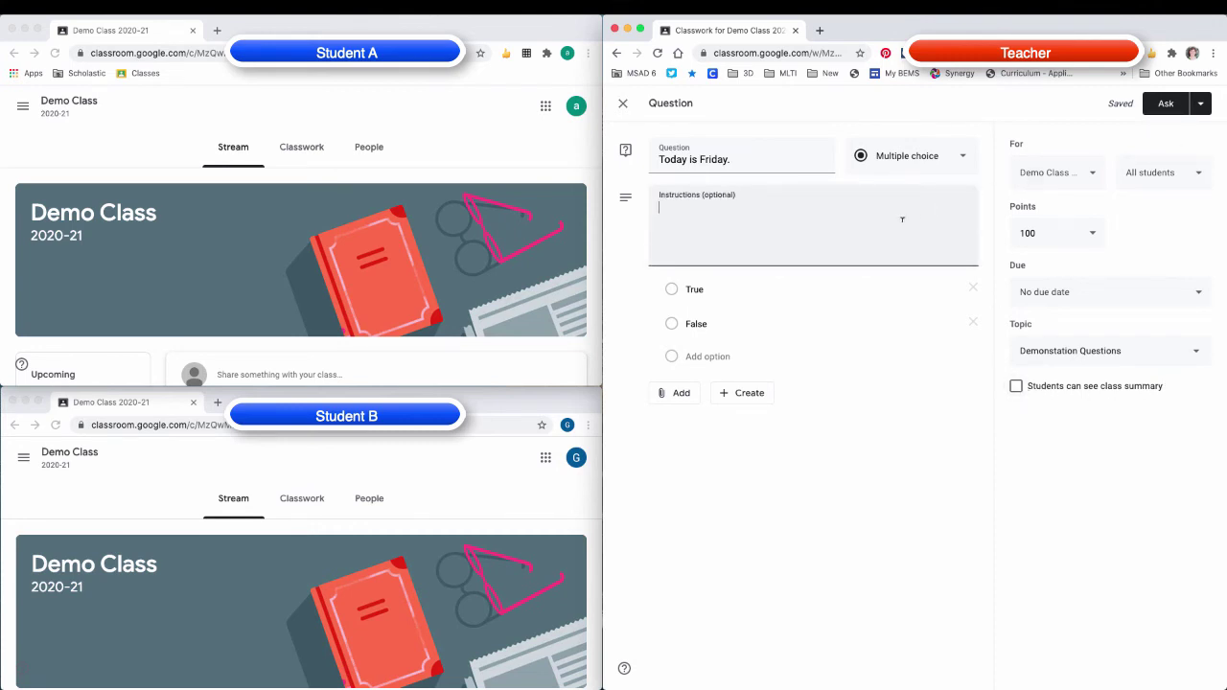
{"action": "type", "text": "Multiple choice question"}
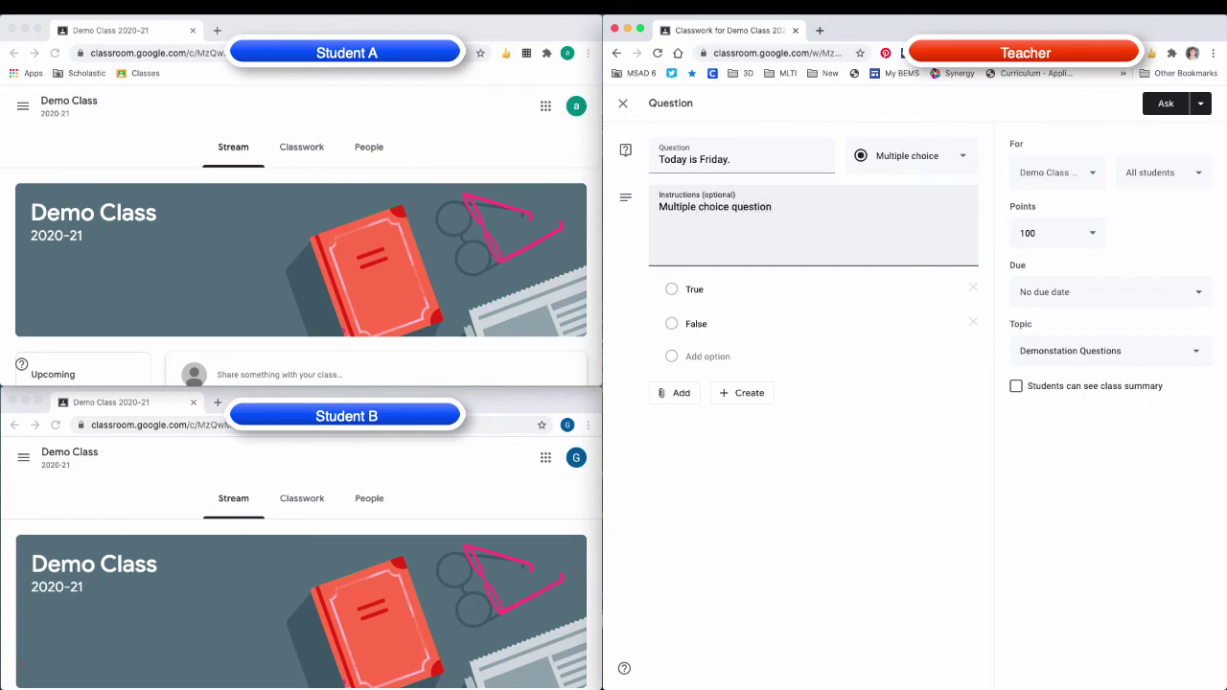
{"action": "type", "text": "mmary shown."}
{"action": "left_click", "coordinate": [1167, 106]}
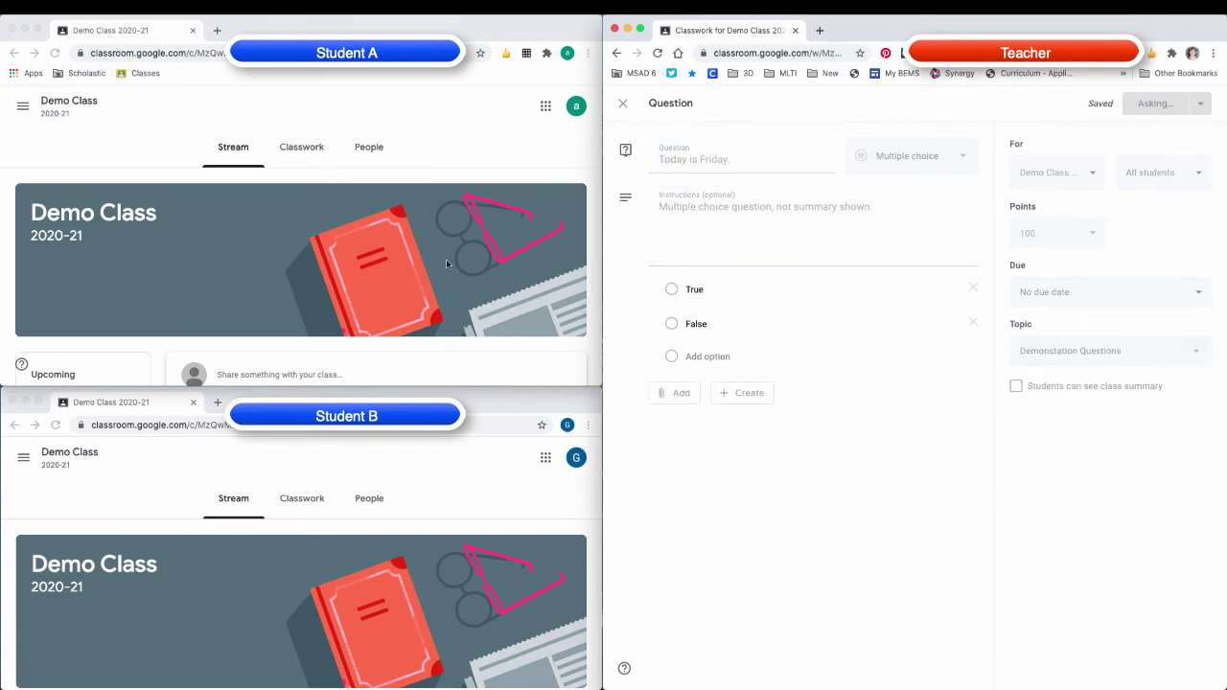
- Open the Classwork page for Student A and Student B
{"action": "left_click", "coordinate": [307, 149]}
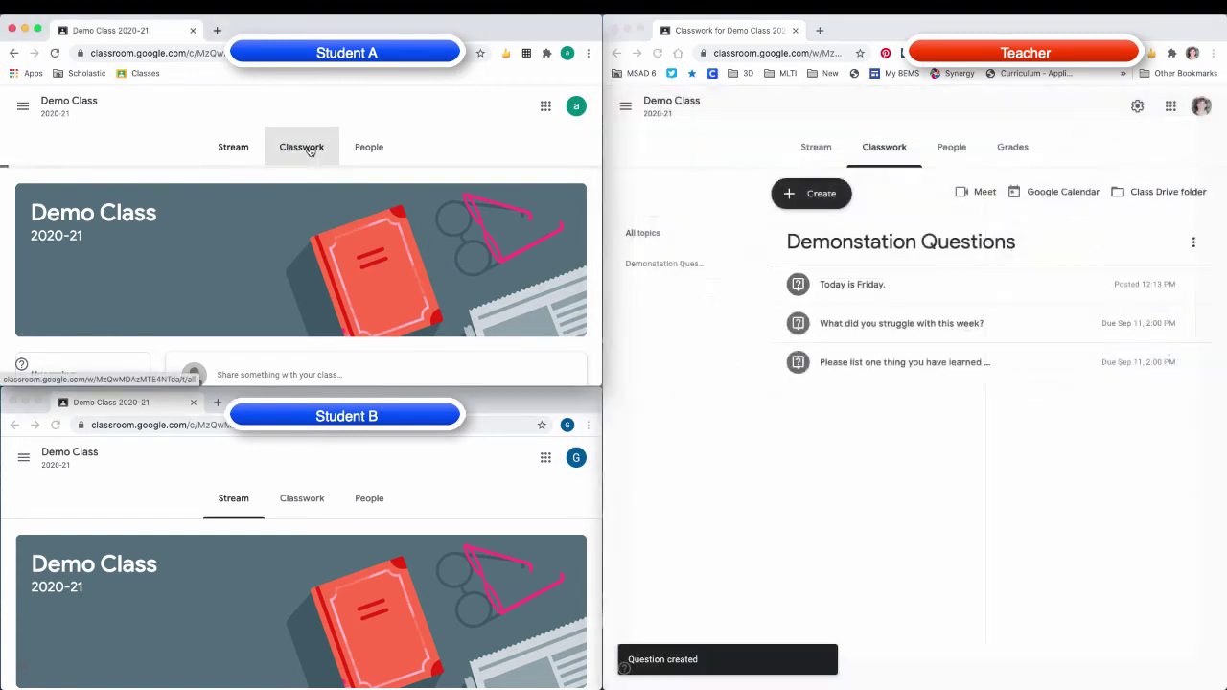
{"action": "left_click", "coordinate": [302, 499]}
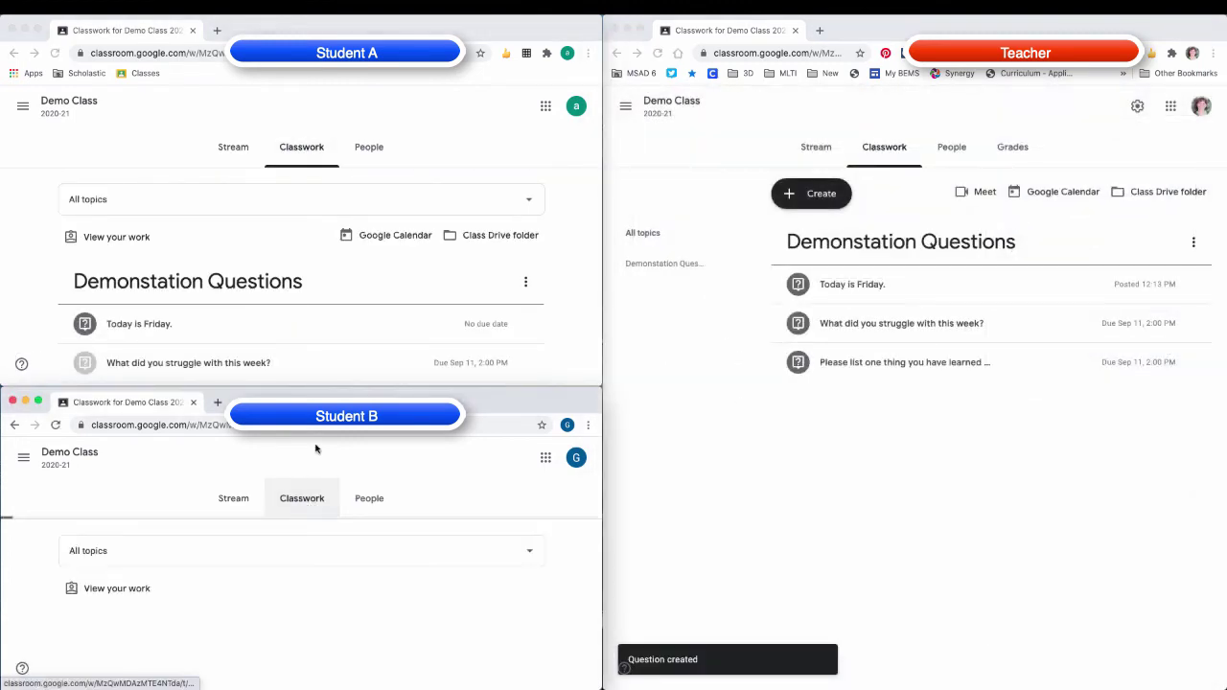
- As Student A, open the "Today is Friday." question, answer False and turn it in
{"action": "scroll", "coordinate": [237, 320], "scroll_direction": "down", "scroll_amount": 1}
{"action": "left_click", "coordinate": [132, 274]}
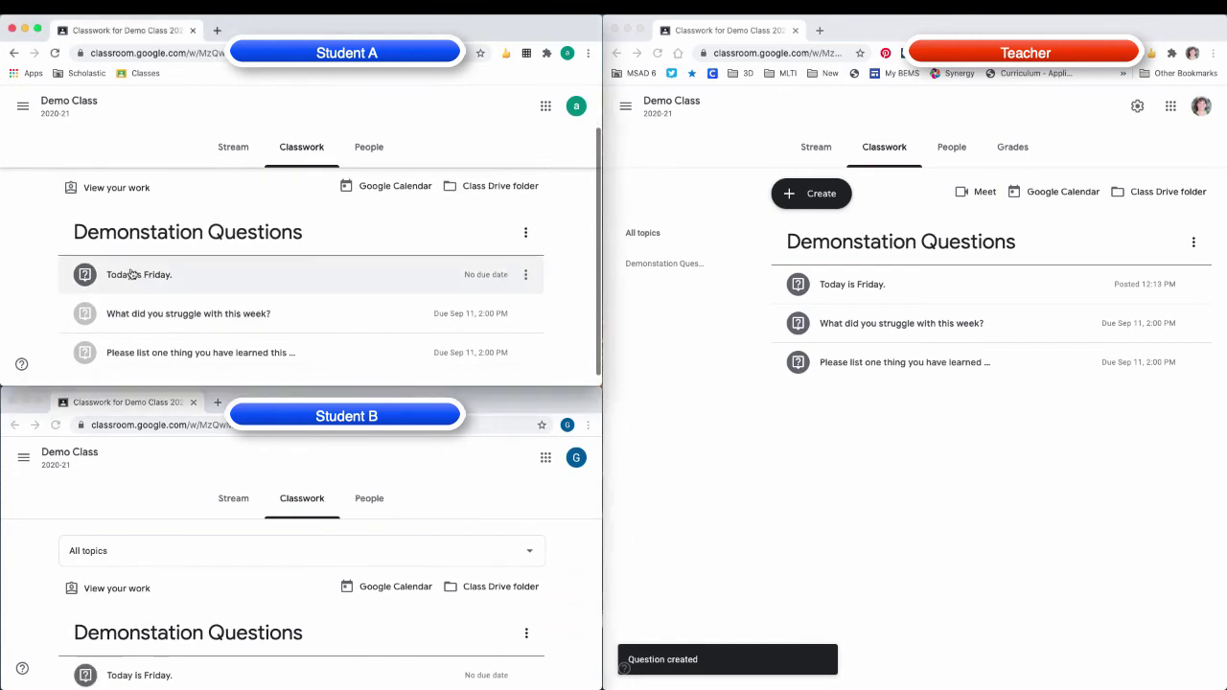
{"action": "scroll", "coordinate": [235, 333], "scroll_direction": "down", "scroll_amount": 1}
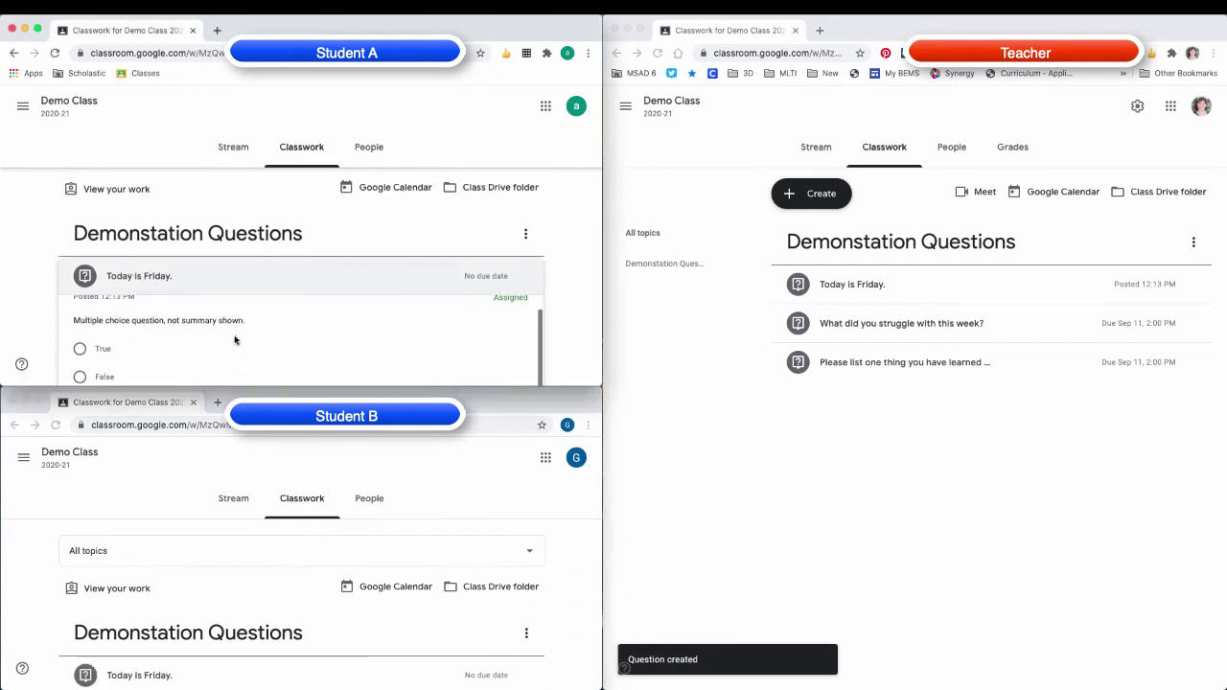
{"action": "left_click", "coordinate": [78, 378]}
{"action": "scroll", "coordinate": [25, 309], "scroll_direction": "down", "scroll_amount": 3}
{"action": "left_click", "coordinate": [513, 306]}
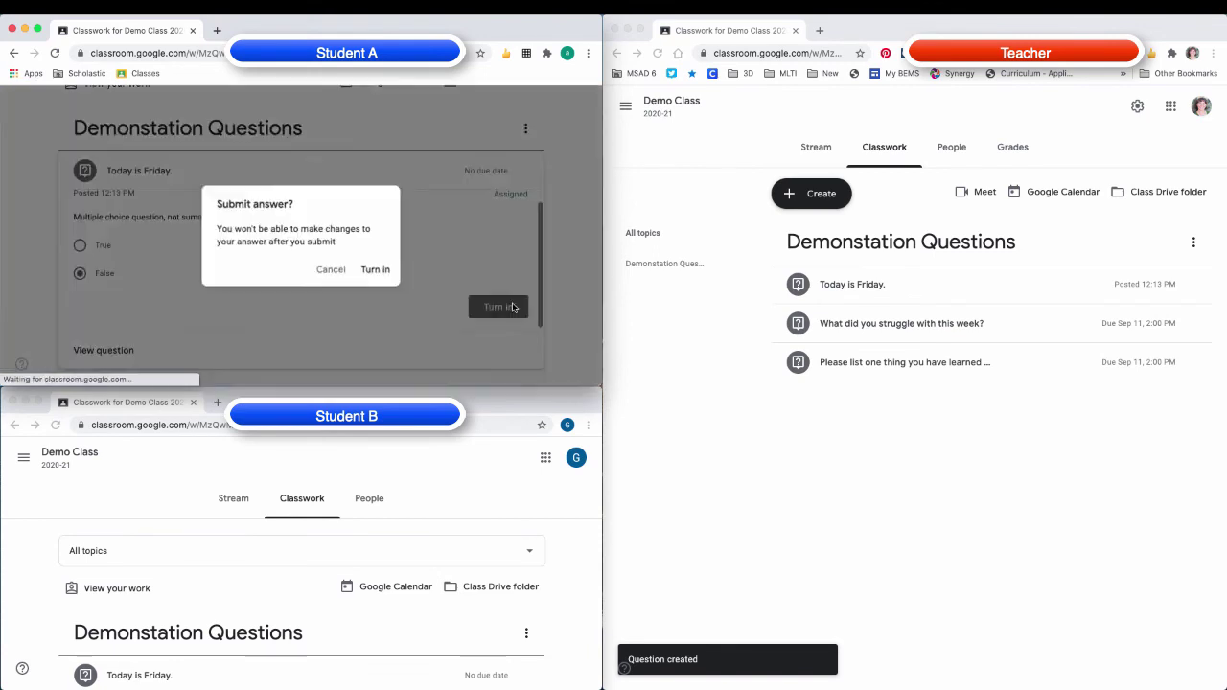
{"action": "left_click", "coordinate": [379, 270]}
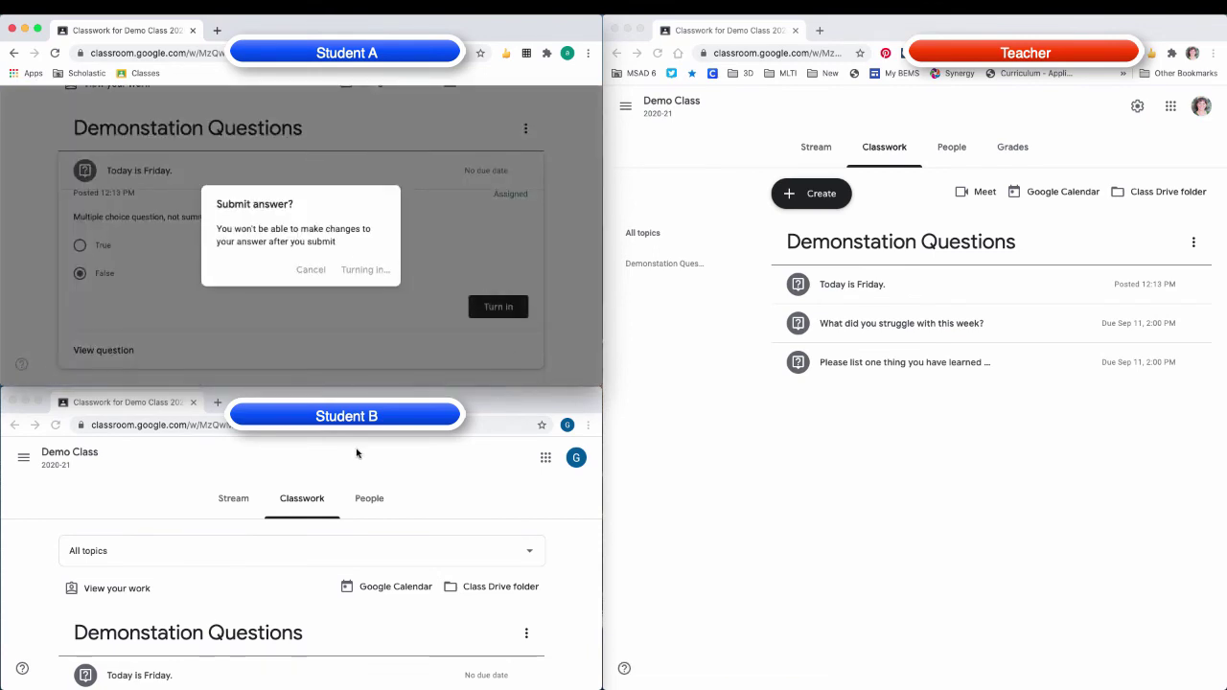
- As Student B, answer False to the "Today is Friday." question and turn it in
{"action": "scroll", "coordinate": [239, 534], "scroll_direction": "down", "scroll_amount": 2}
{"action": "left_click", "coordinate": [187, 578]}
{"action": "scroll", "coordinate": [187, 578], "scroll_direction": "down", "scroll_amount": 2}
{"action": "left_click", "coordinate": [80, 613]}
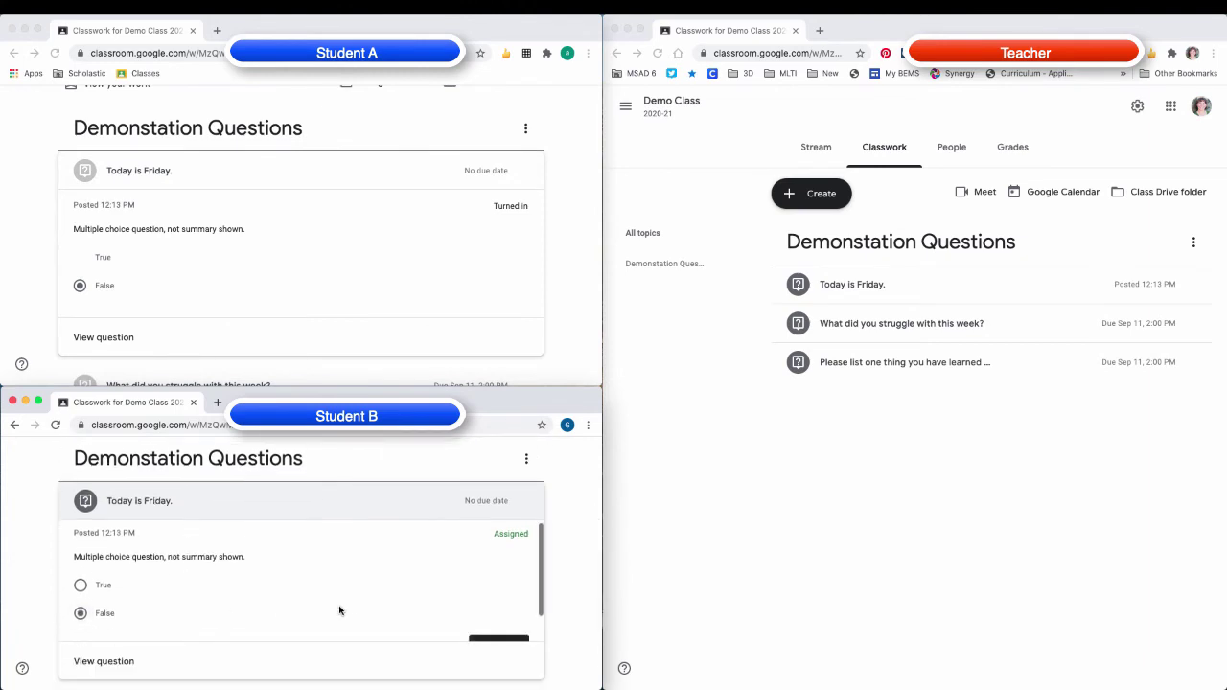
{"action": "left_click", "coordinate": [515, 619]}
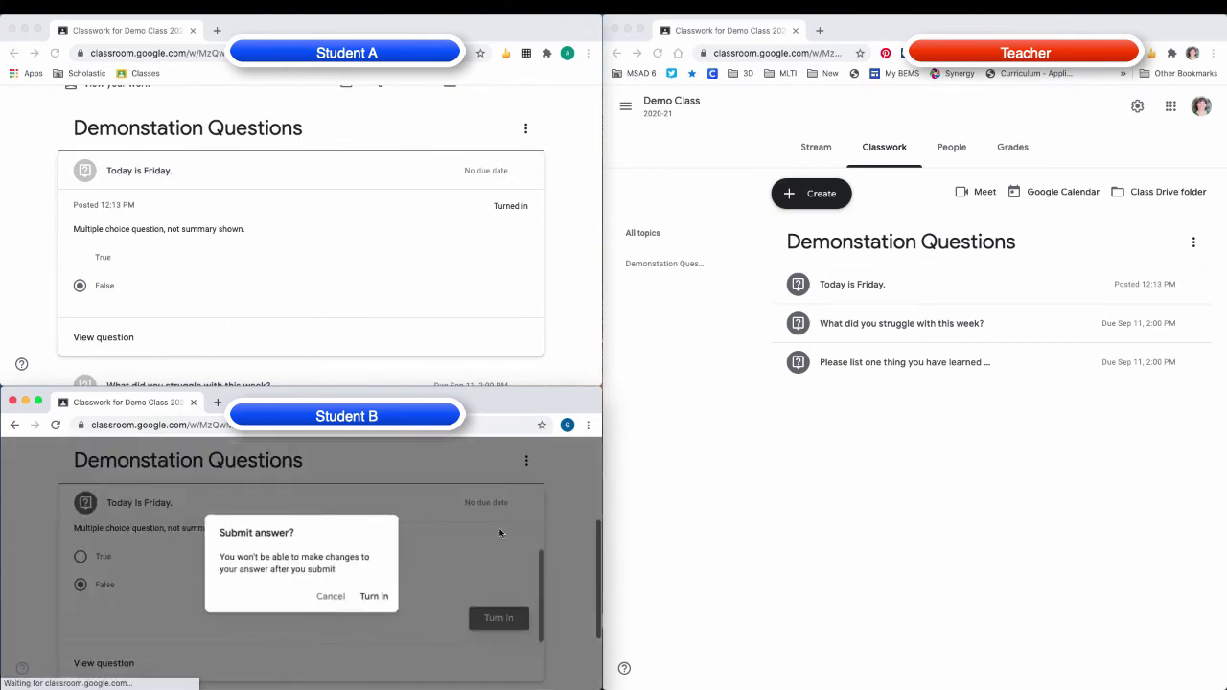
{"action": "left_click", "coordinate": [384, 598]}
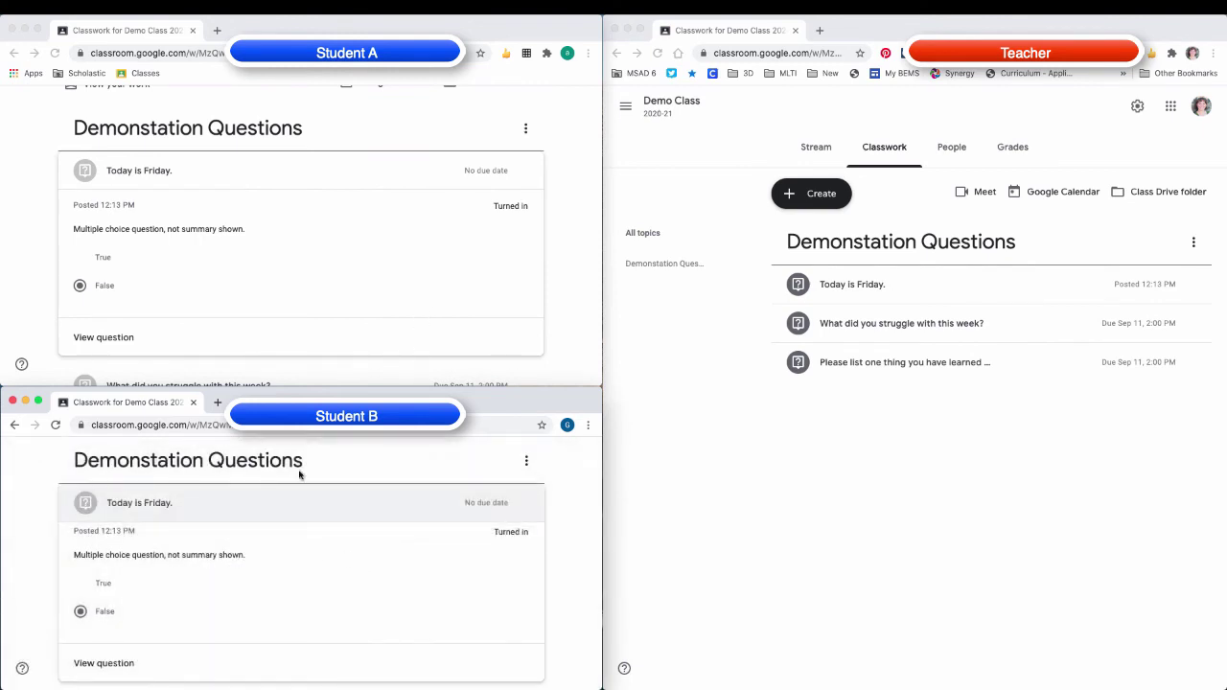
- Open the full question page of "Today is Friday." for both students and check what is shown with the submitted answers
{"action": "left_click", "coordinate": [68, 274]}
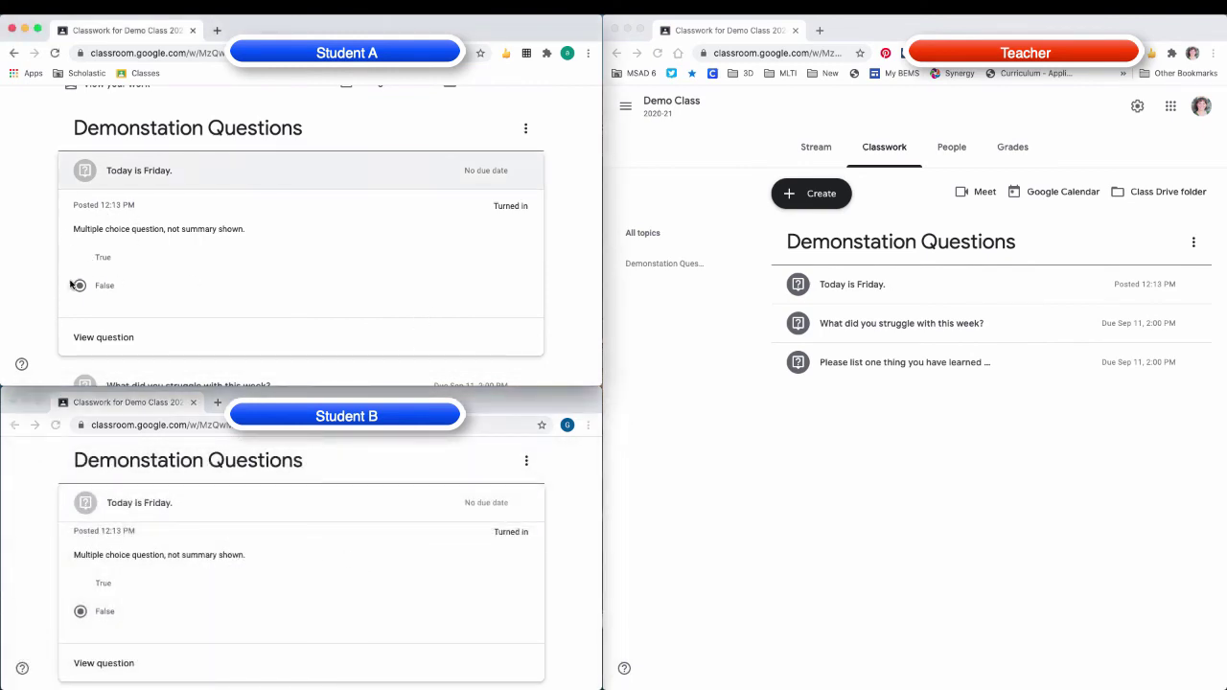
{"action": "left_click", "coordinate": [74, 575]}
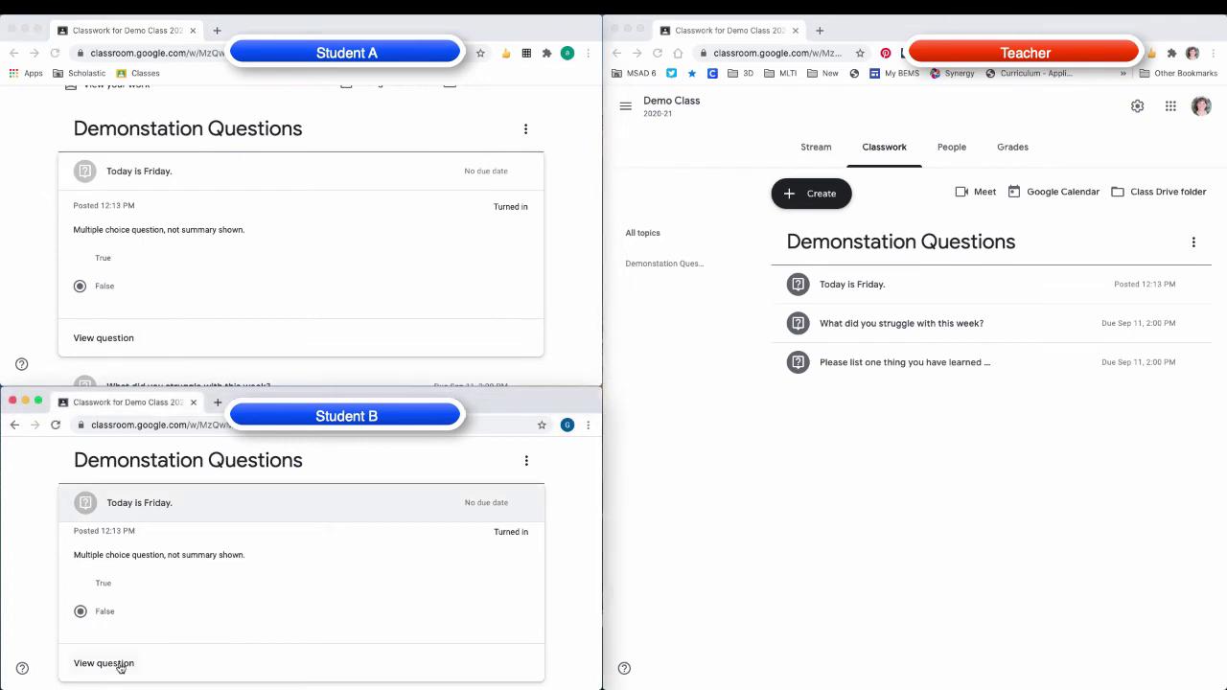
{"action": "left_click", "coordinate": [120, 662]}
{"action": "left_click", "coordinate": [110, 337]}
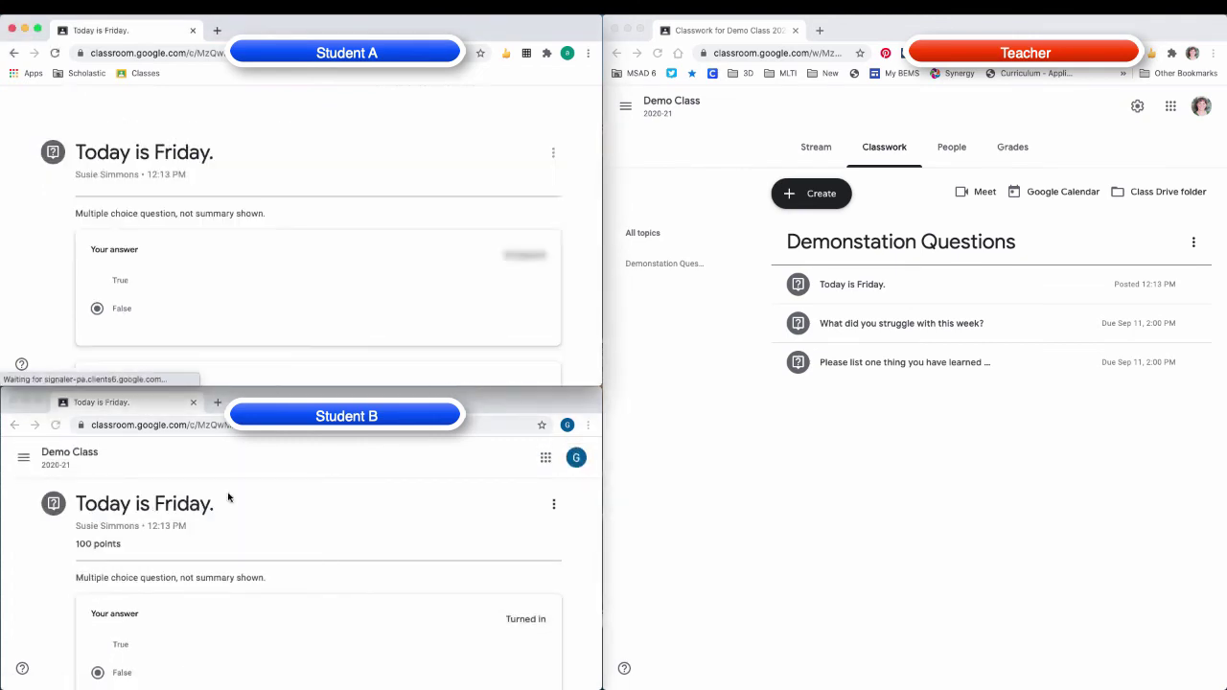
{"action": "scroll", "coordinate": [252, 524], "scroll_direction": "down", "scroll_amount": 3}
{"action": "scroll", "coordinate": [258, 523], "scroll_direction": "up", "scroll_amount": 5}
- In the Teacher window, create a multiple choice question titled "What day of the week is it?"
{"action": "left_click", "coordinate": [806, 195]}
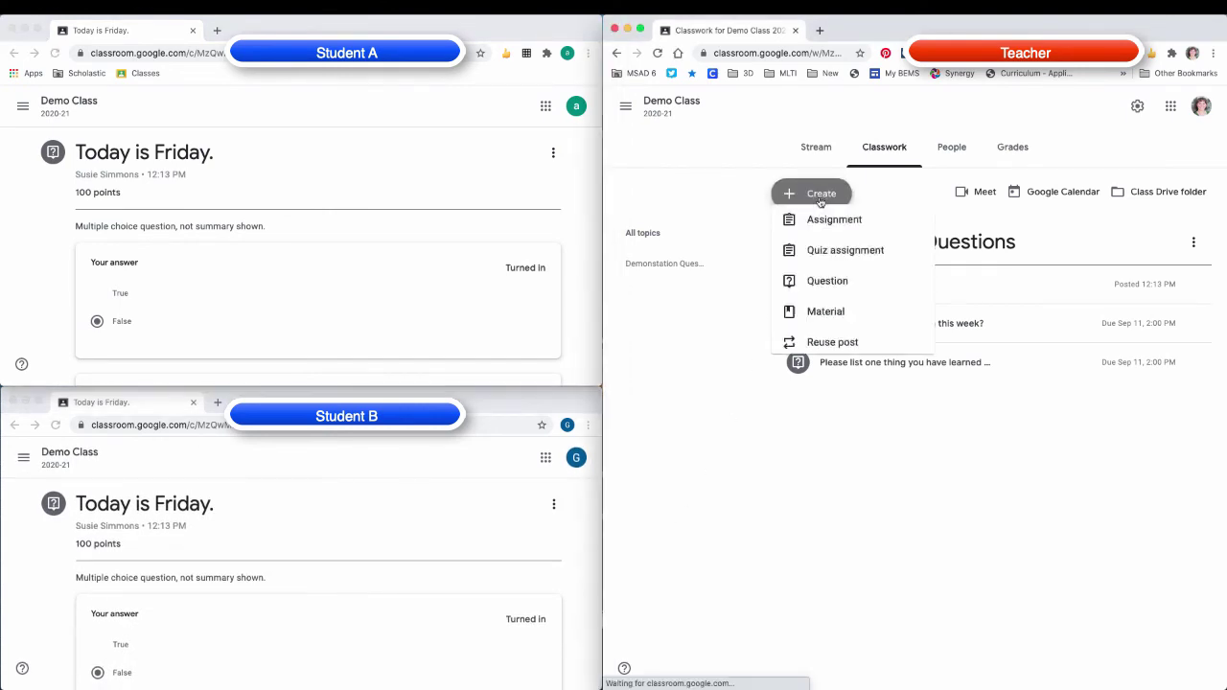
{"action": "left_click", "coordinate": [841, 298]}
{"action": "type", "text": "What day of the week is"}
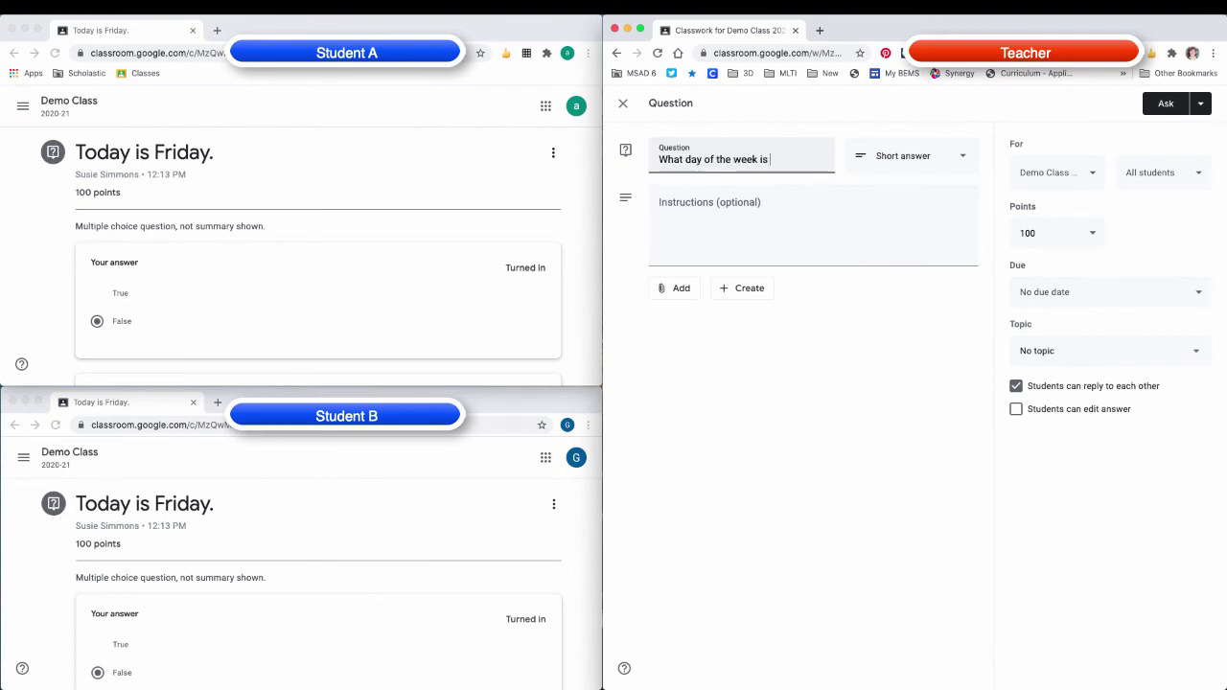
{"action": "type", "text": " it?"}
{"action": "left_click", "coordinate": [910, 154]}
{"action": "left_click", "coordinate": [893, 186]}
- Give the question the answer options Monday, Tuesday, Wednesday, Thursday and Friday
{"action": "left_click", "coordinate": [743, 287]}
{"action": "type", "text": "Monday"}
{"action": "key", "text": "Return"}
{"action": "type", "text": "T"}
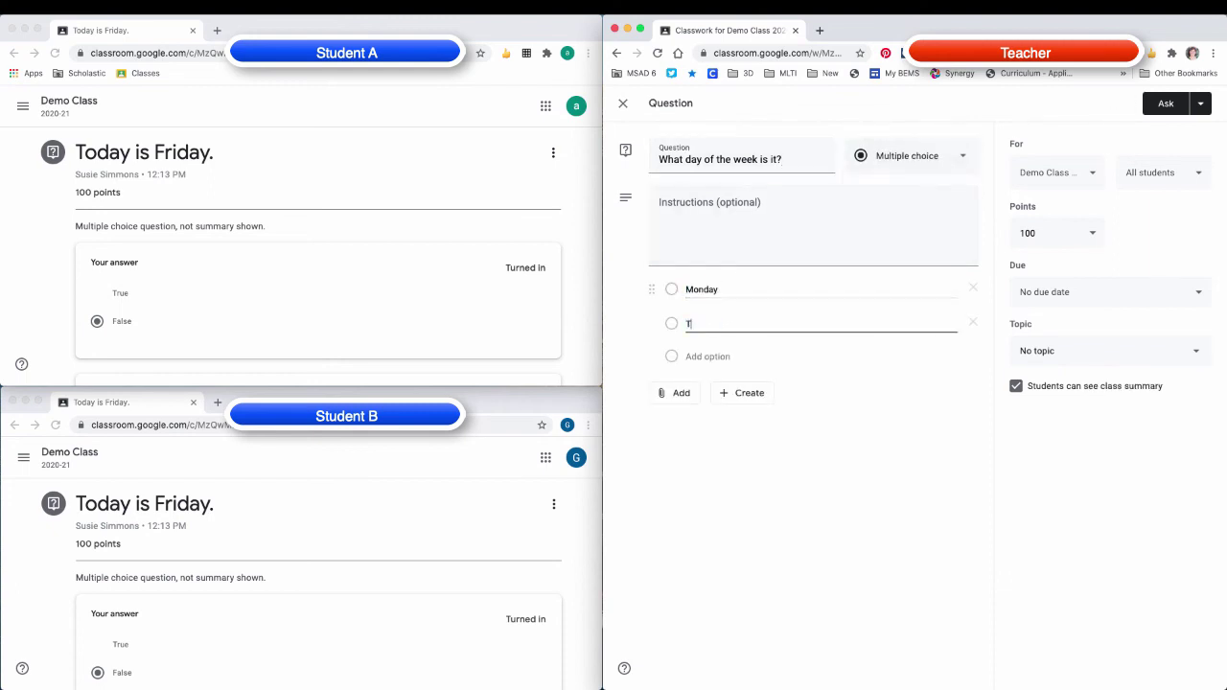
{"action": "type", "text": "uesday"}
{"action": "key", "text": "Return"}
{"action": "type", "text": "Wednesday"}
{"action": "key", "text": "Return"}
{"action": "type", "text": "Thursday"}
{"action": "key", "text": "Return"}
{"action": "type", "text": "Friday"}
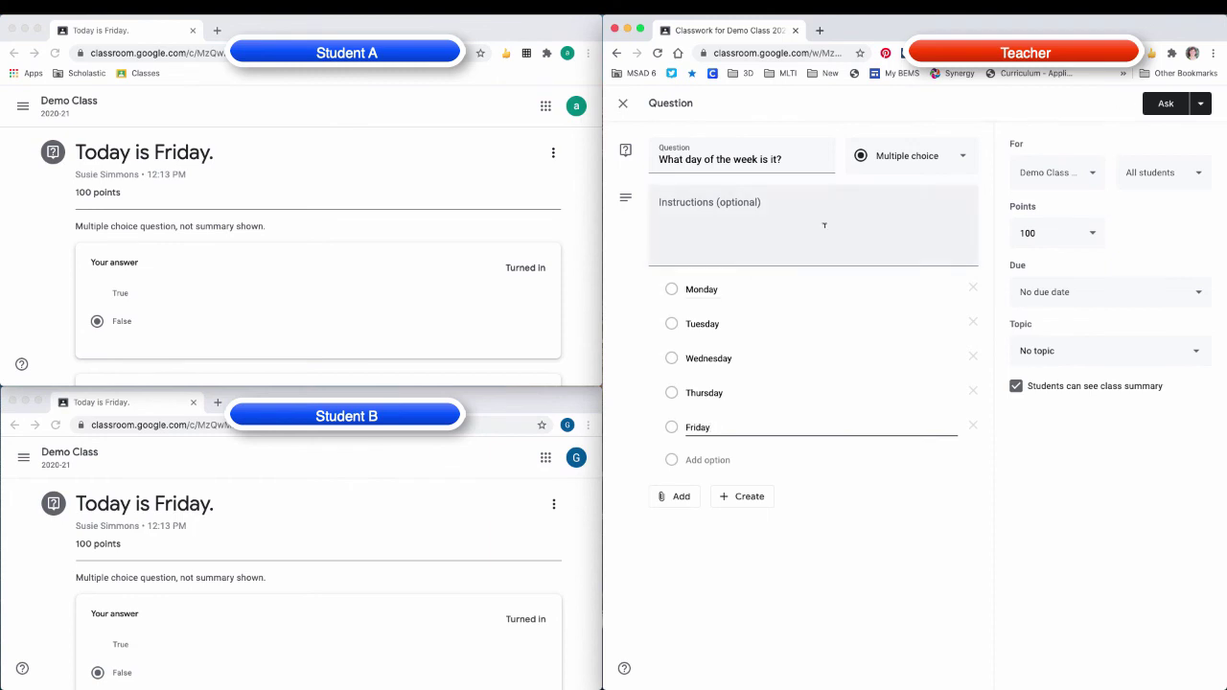
- Assign the Demonstation Questions topic, enter the instructions "Multiple choice, with students able to see the class summary" and post the question
{"action": "left_click", "coordinate": [1065, 356]}
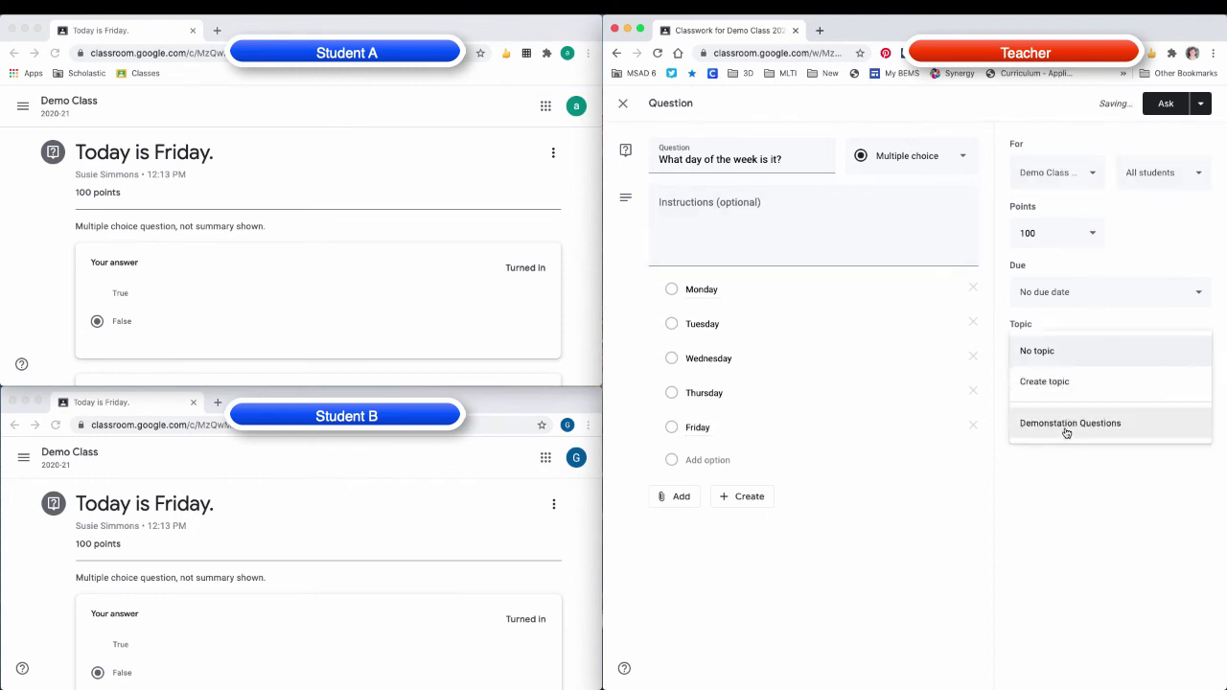
{"action": "left_click", "coordinate": [1067, 434]}
{"action": "left_click", "coordinate": [810, 243]}
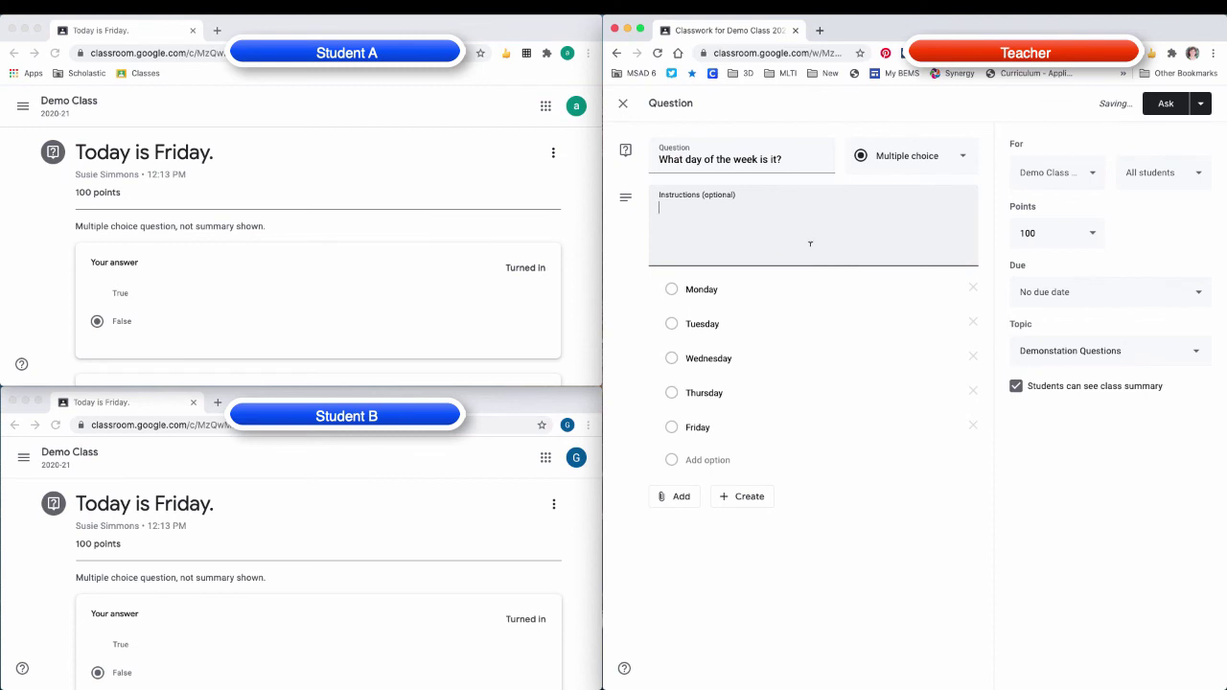
{"action": "type", "text": "Mu"}
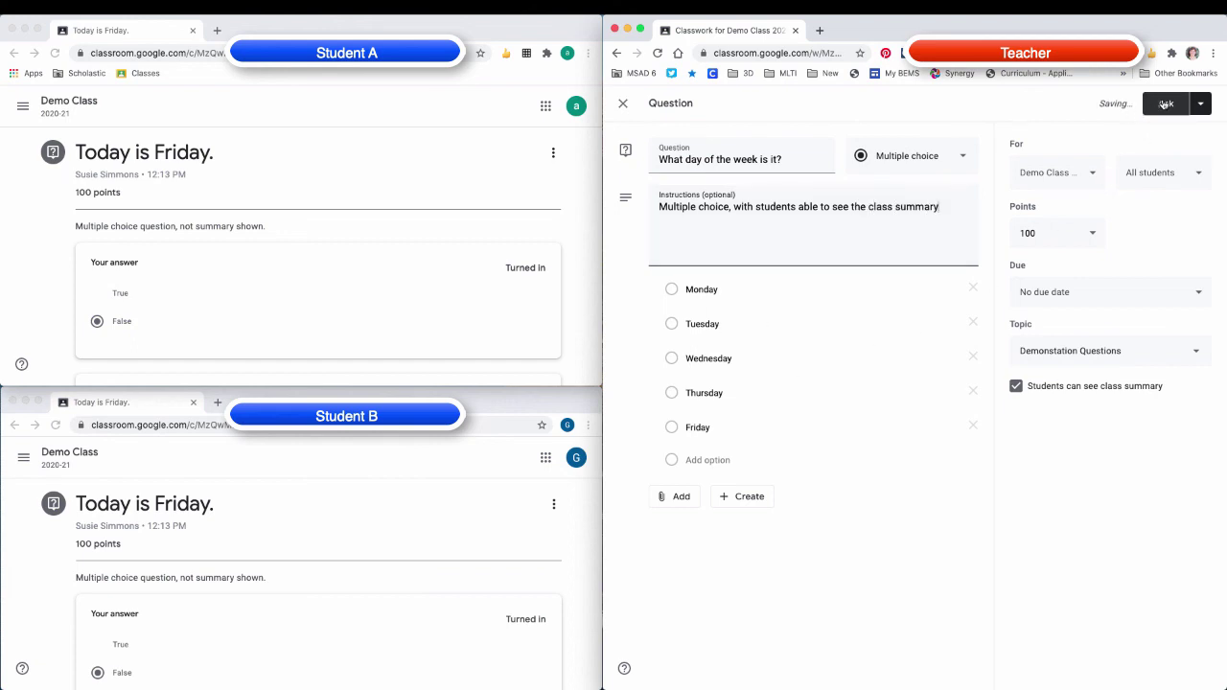
{"action": "left_click", "coordinate": [1166, 103]}
- Return both students to the Demo Class stream and load the updated posts in Student A's stream
{"action": "left_click", "coordinate": [72, 107]}
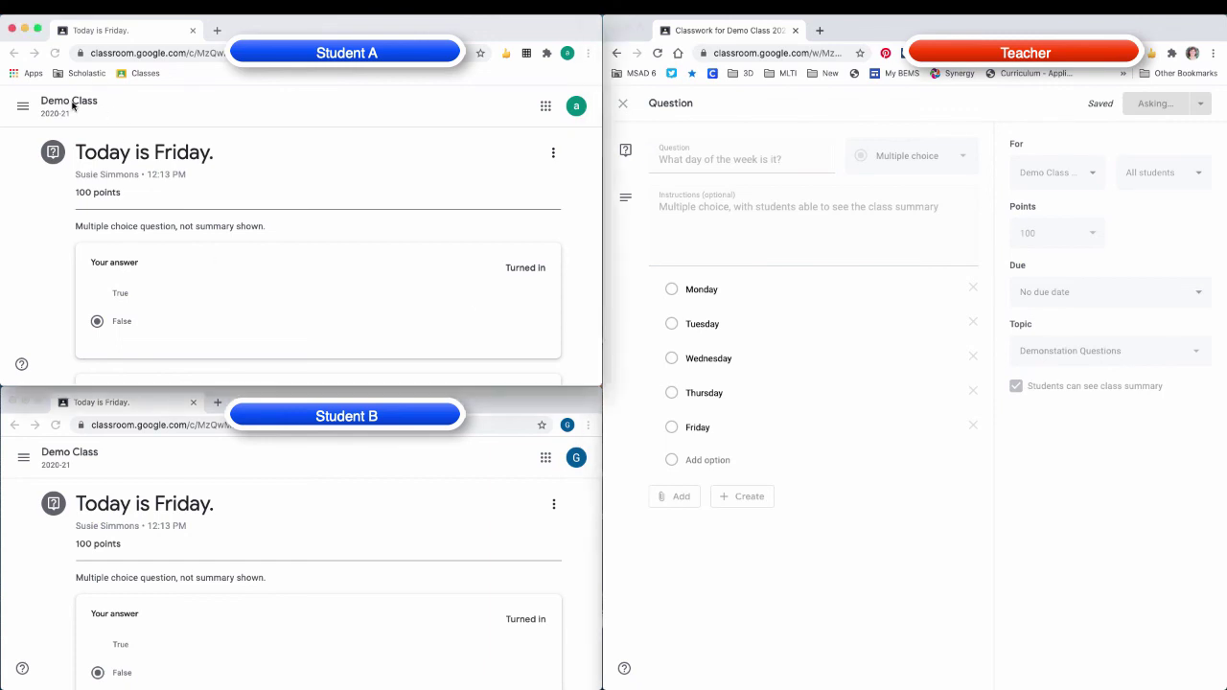
{"action": "left_click", "coordinate": [84, 470]}
{"action": "left_click", "coordinate": [71, 456]}
{"action": "left_click", "coordinate": [58, 100]}
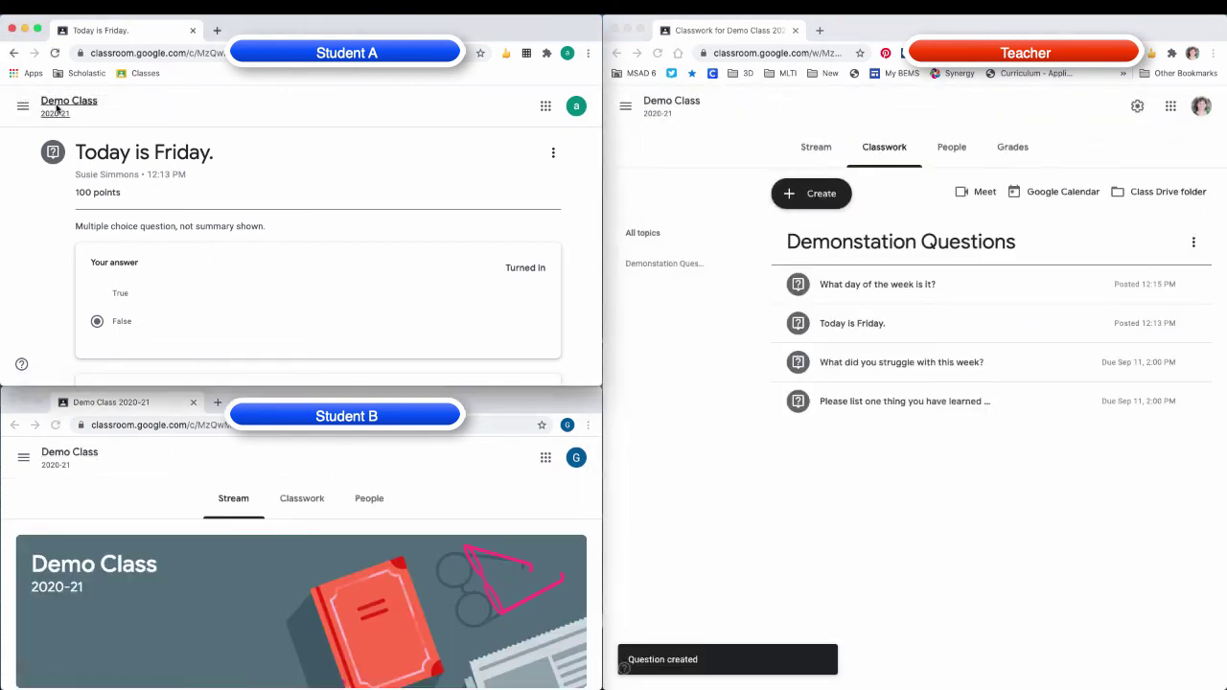
{"action": "left_click", "coordinate": [60, 101]}
{"action": "scroll", "coordinate": [340, 257], "scroll_direction": "down", "scroll_amount": 3}
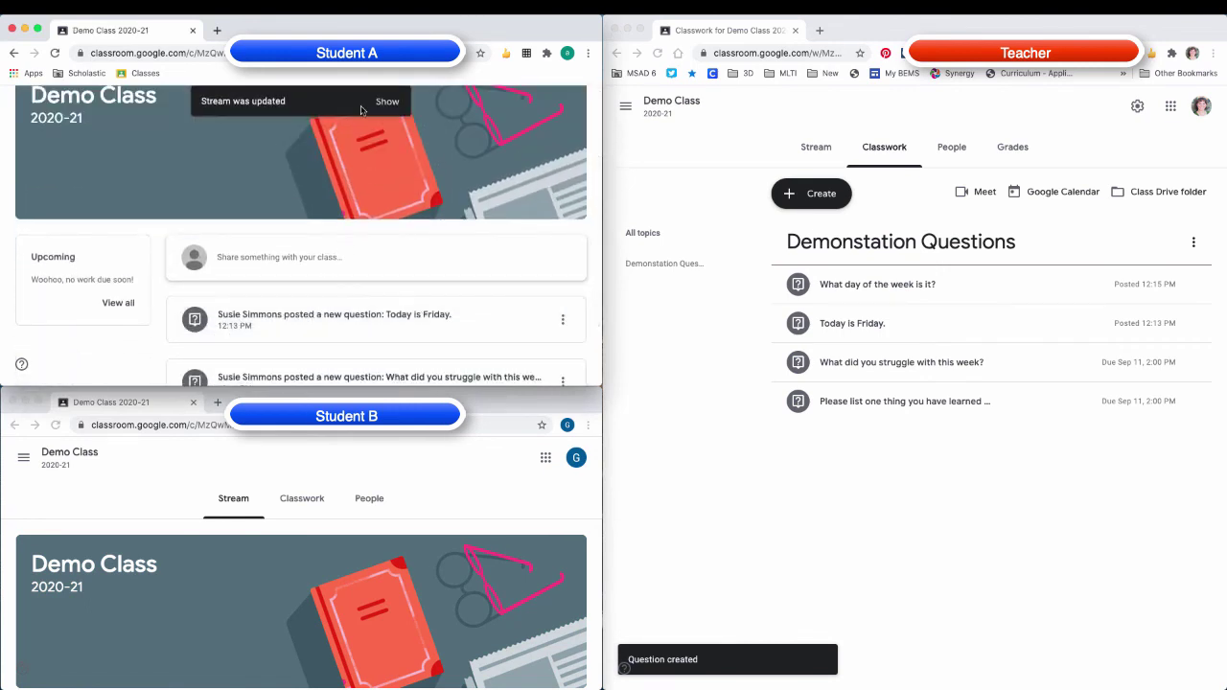
{"action": "left_click", "coordinate": [388, 102]}
{"action": "scroll", "coordinate": [378, 302], "scroll_direction": "down", "scroll_amount": 3}
{"action": "scroll", "coordinate": [364, 301], "scroll_direction": "up", "scroll_amount": 5}
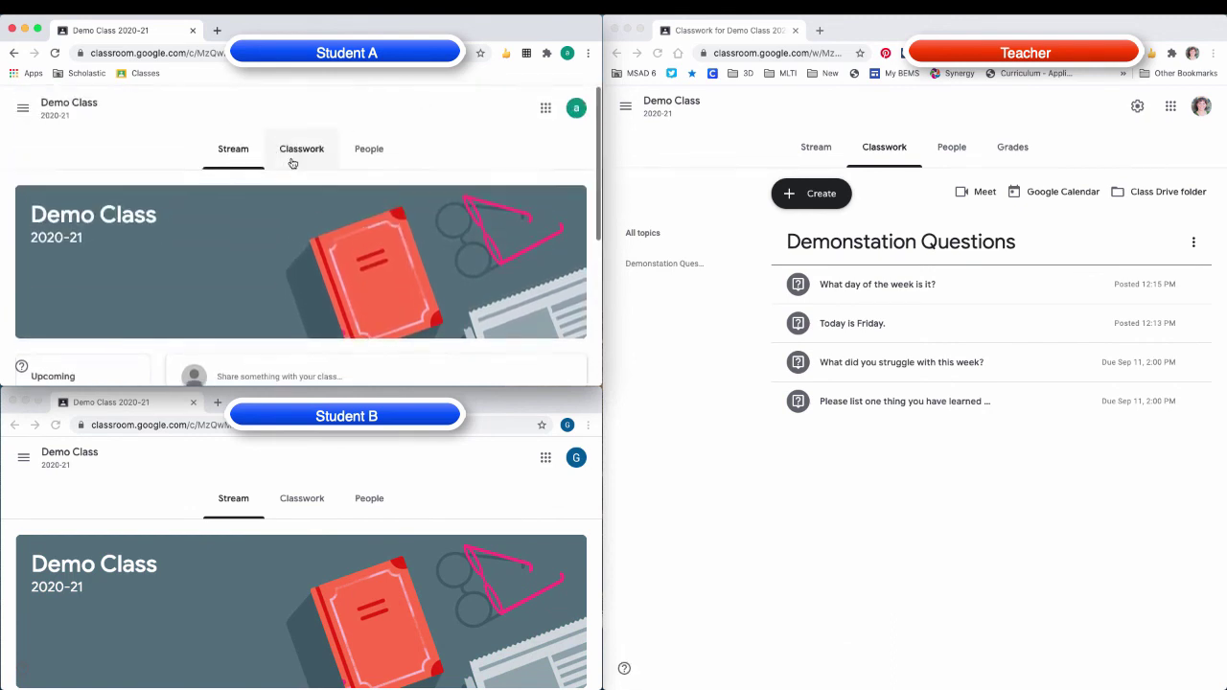
- Open Classwork for Student A and Student B and expand "What day of the week is it?" in each
{"action": "left_click", "coordinate": [299, 148]}
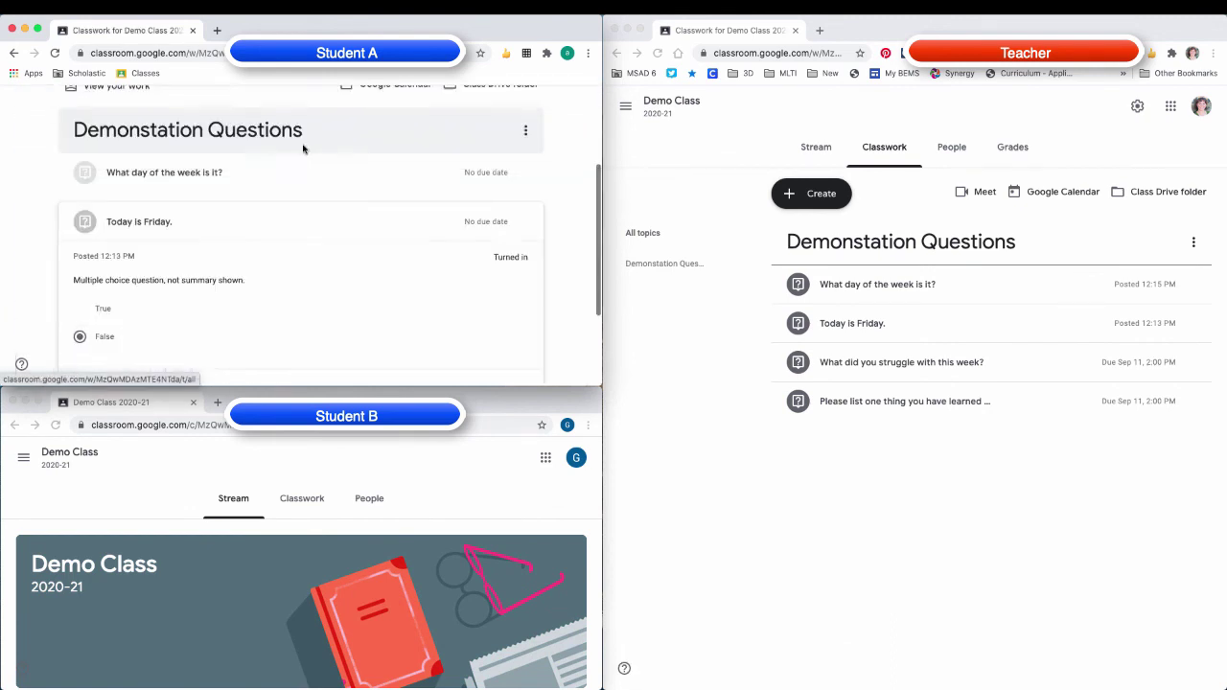
{"action": "left_click", "coordinate": [169, 171]}
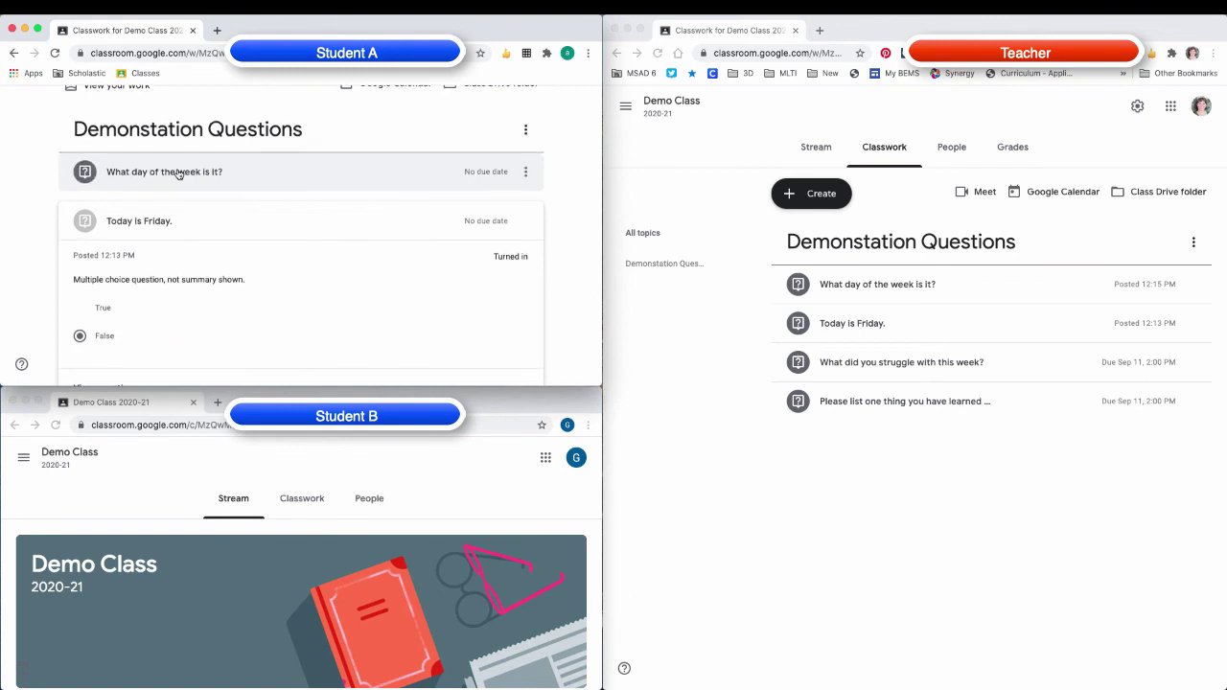
{"action": "left_click", "coordinate": [316, 506]}
{"action": "left_click", "coordinate": [317, 505]}
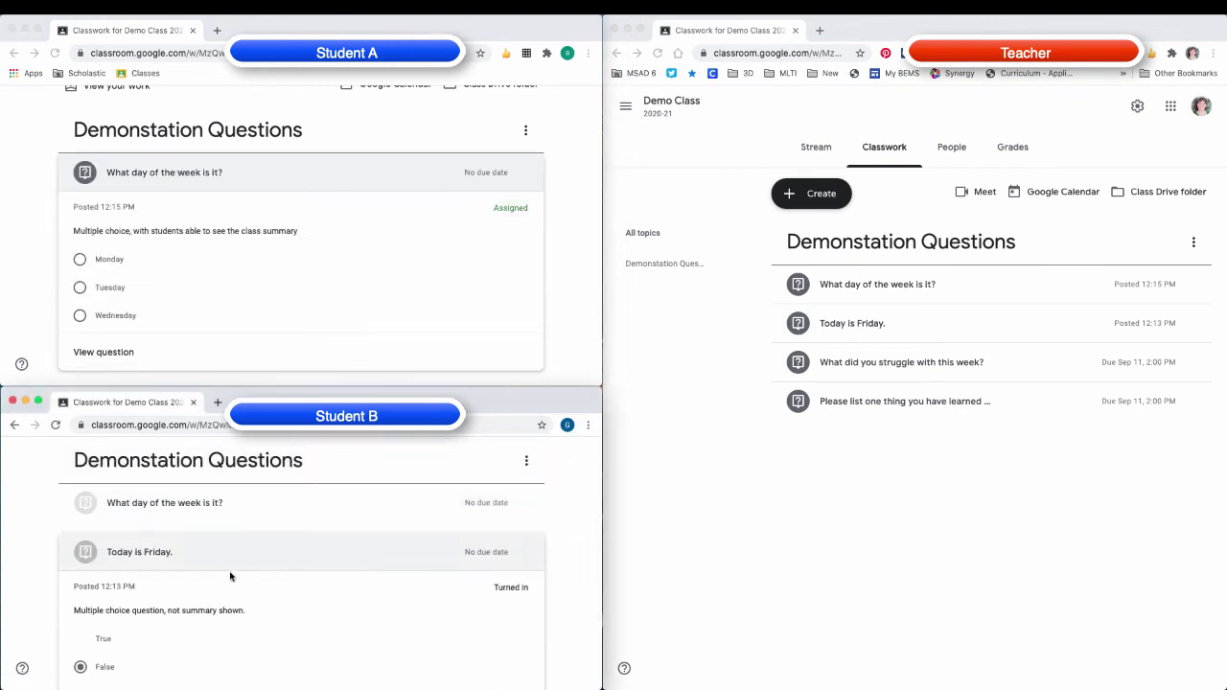
{"action": "left_click", "coordinate": [199, 507]}
{"action": "scroll", "coordinate": [265, 508], "scroll_direction": "down", "scroll_amount": 3}
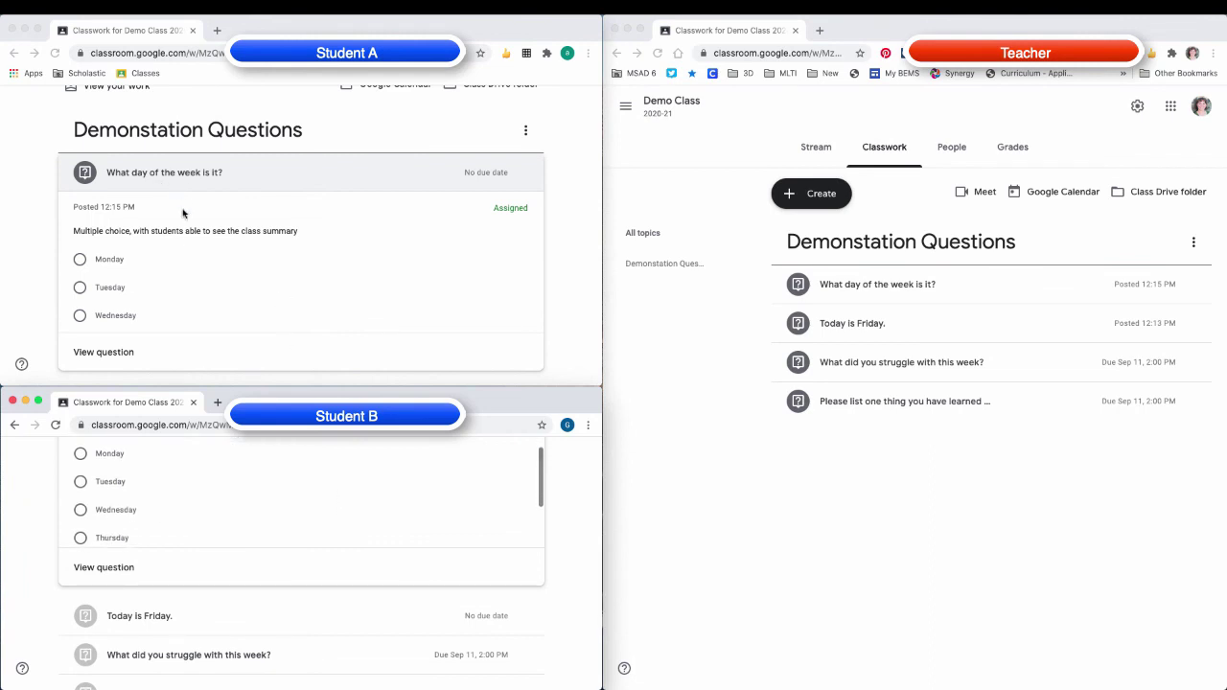
- As Student A, answer Wednesday to "What day of the week is it?" and turn it in
{"action": "left_click", "coordinate": [82, 320]}
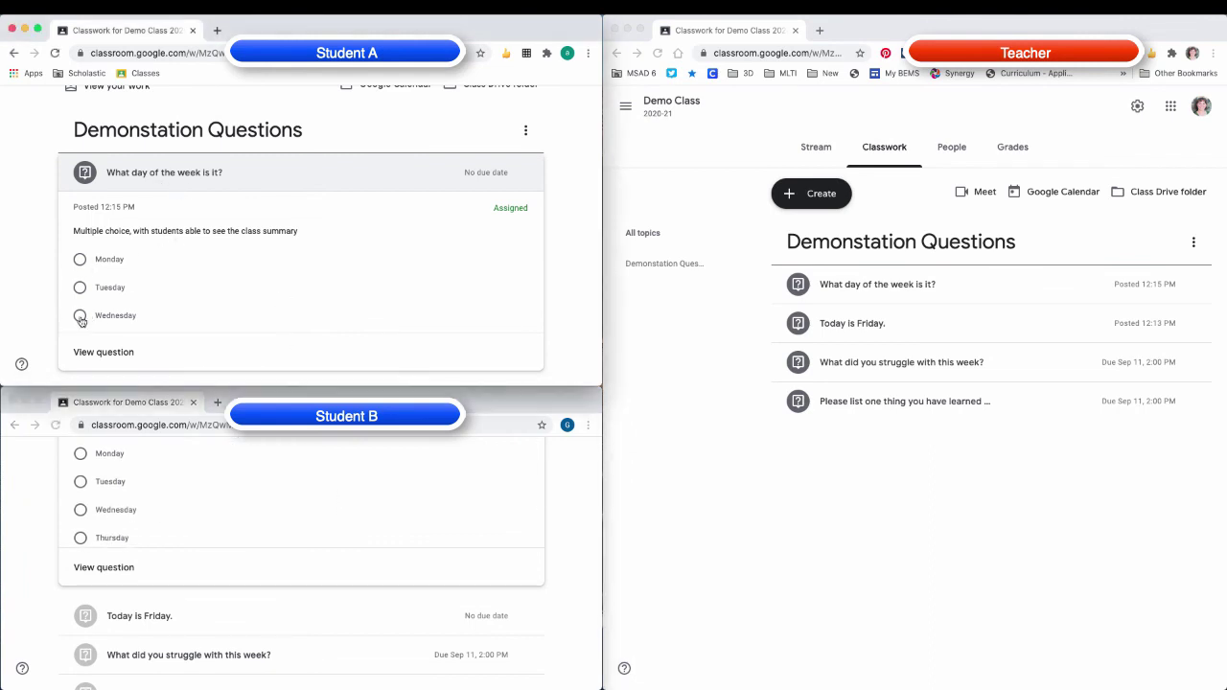
{"action": "left_click", "coordinate": [81, 316]}
{"action": "scroll", "coordinate": [420, 328], "scroll_direction": "down", "scroll_amount": 2}
{"action": "left_click", "coordinate": [496, 313]}
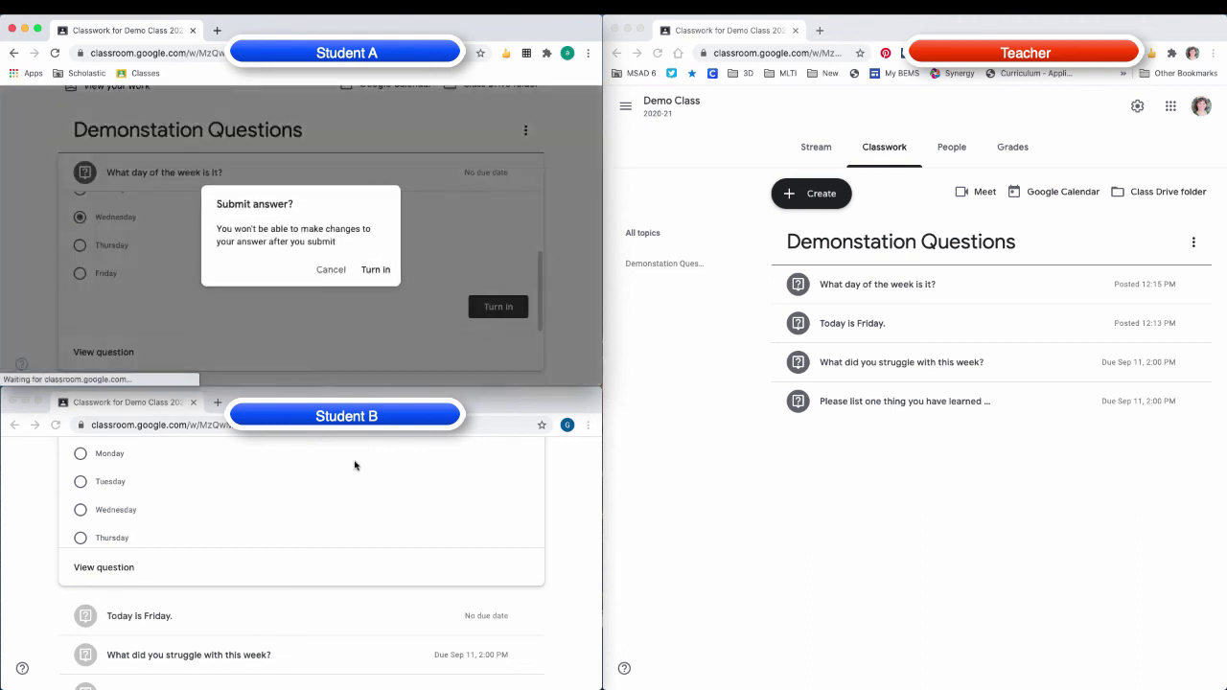
{"action": "left_click", "coordinate": [373, 269]}
- As Student B, answer Friday to "What day of the week is it?", turn it in and view the class summary
{"action": "scroll", "coordinate": [80, 537], "scroll_direction": "down", "scroll_amount": 1}
{"action": "left_click", "coordinate": [80, 535]}
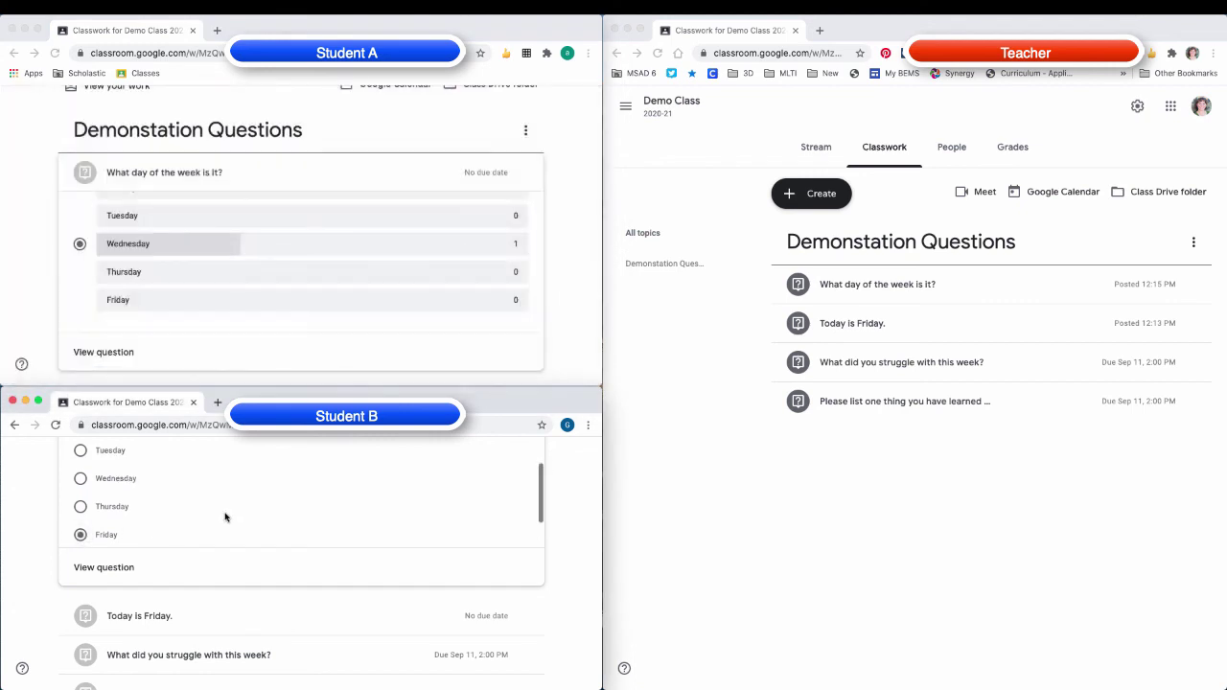
{"action": "scroll", "coordinate": [230, 514], "scroll_direction": "down", "scroll_amount": 1}
{"action": "left_click", "coordinate": [500, 525]}
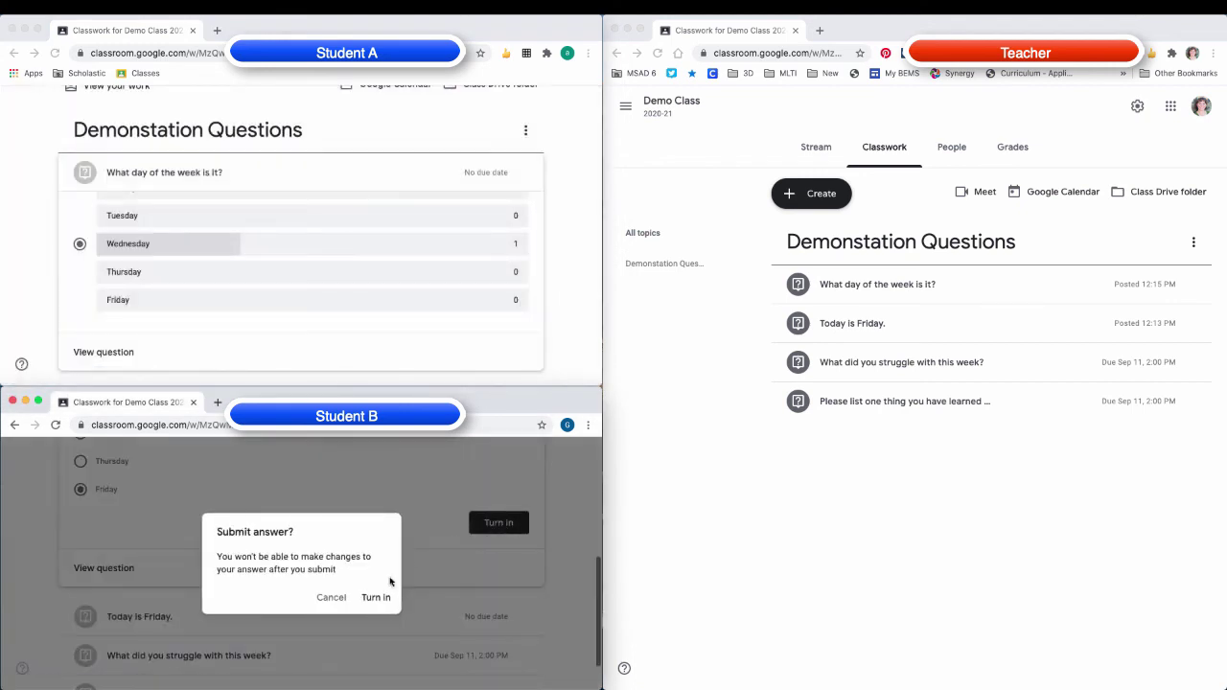
{"action": "left_click", "coordinate": [383, 597]}
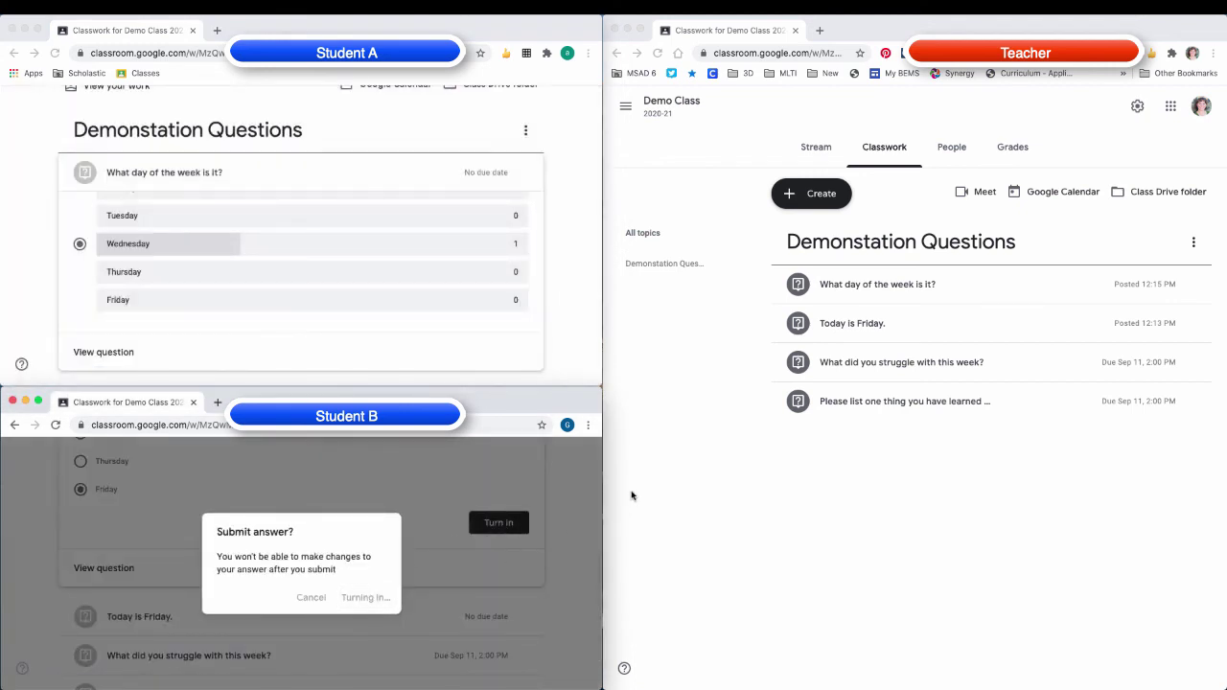
{"action": "scroll", "coordinate": [354, 511], "scroll_direction": "up", "scroll_amount": 5}
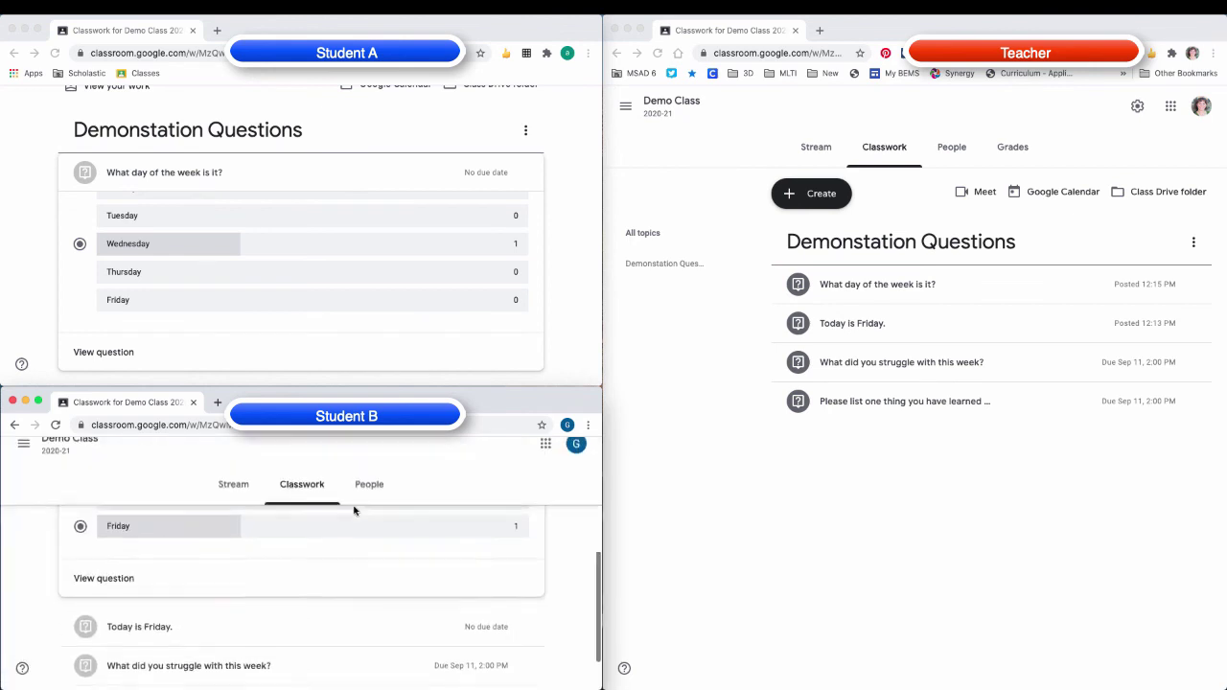
{"action": "scroll", "coordinate": [354, 511], "scroll_direction": "down", "scroll_amount": 1}
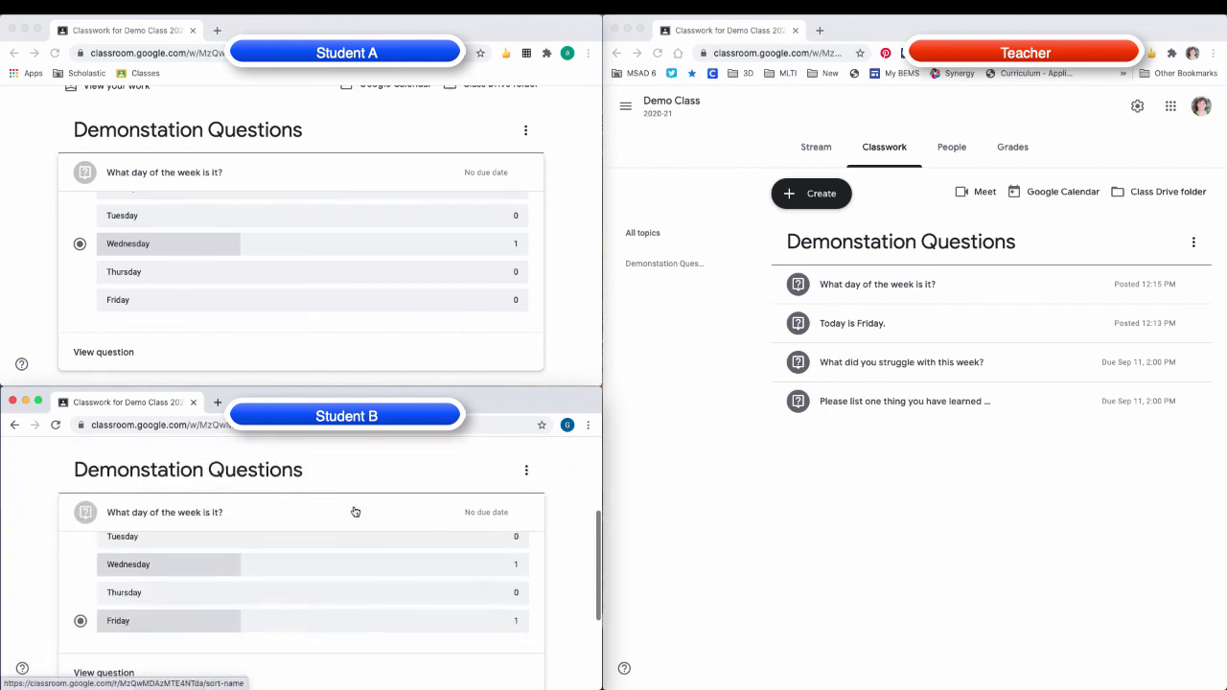